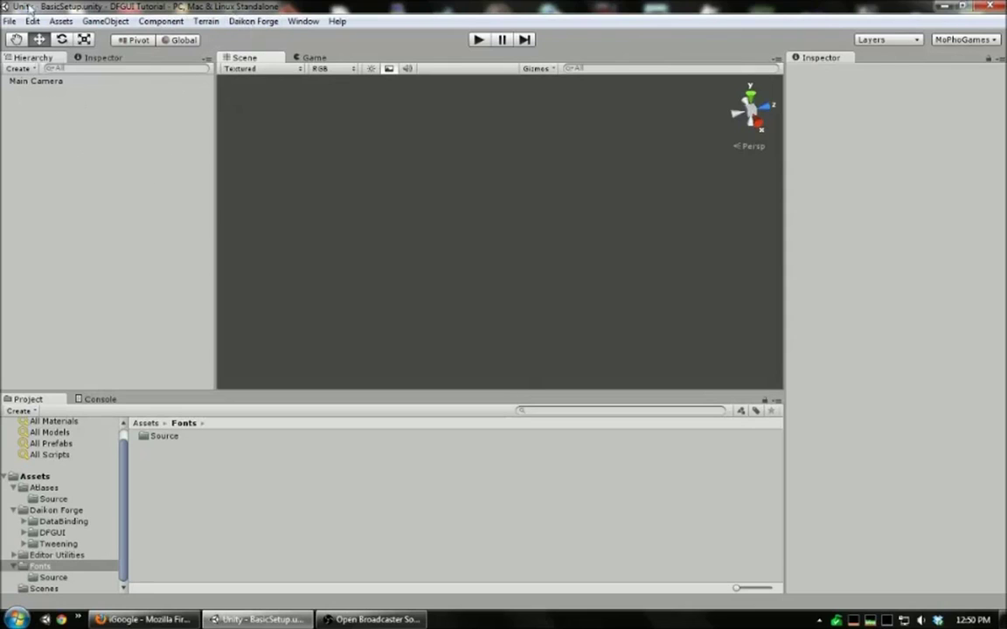
- Name User Layer 31 'GUI' in the Tags and Layers settings
{"action": "left_click", "coordinate": [60, 21]}
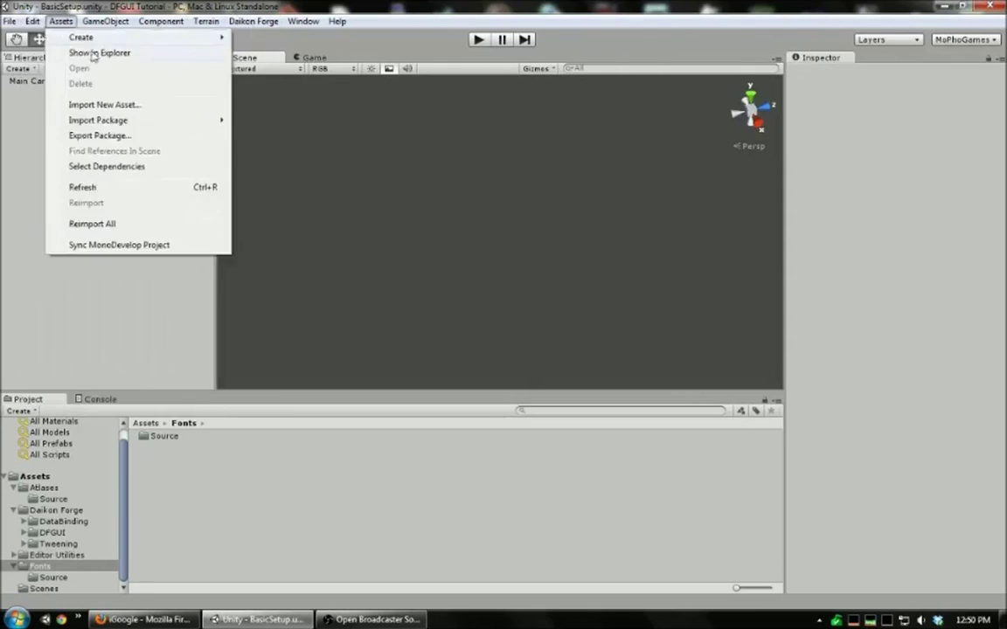
{"action": "mouse_move", "coordinate": [28, 20]}
{"action": "mouse_move", "coordinate": [150, 326]}
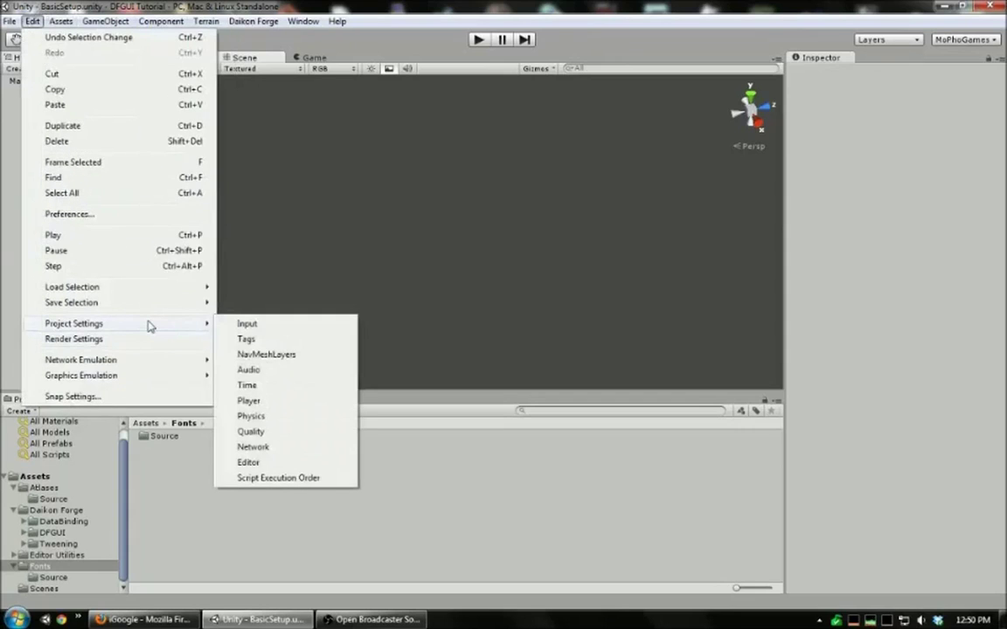
{"action": "left_click", "coordinate": [280, 339]}
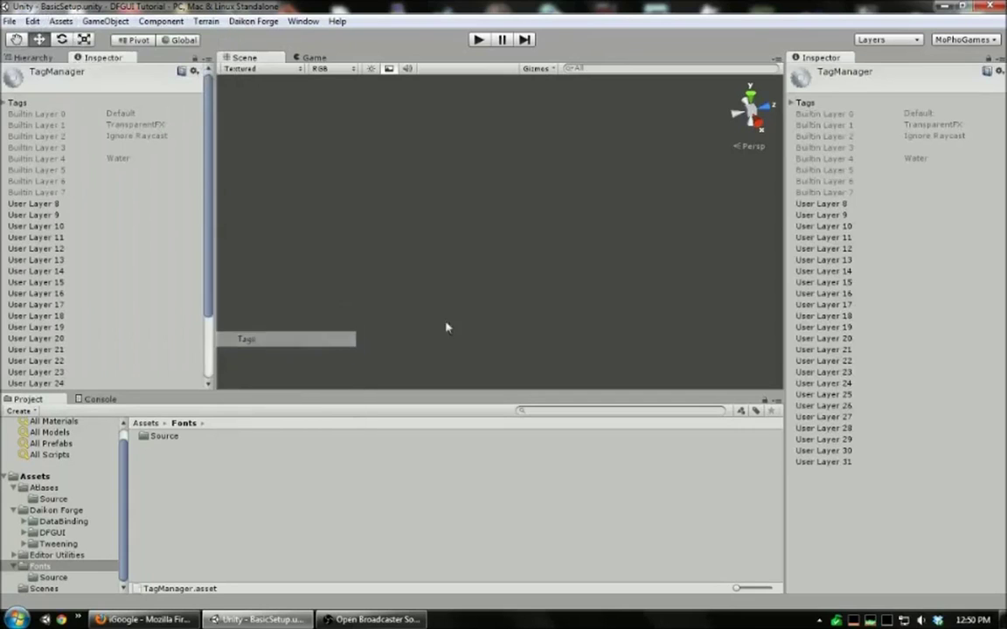
{"action": "left_click", "coordinate": [954, 462]}
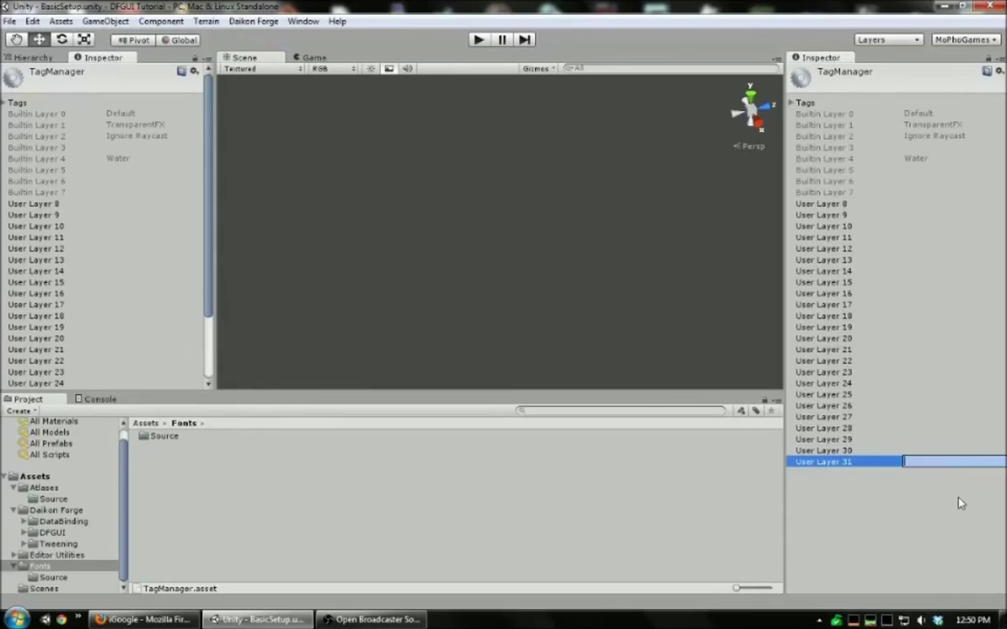
{"action": "type", "text": "GUI"}
{"action": "key", "text": "Return"}
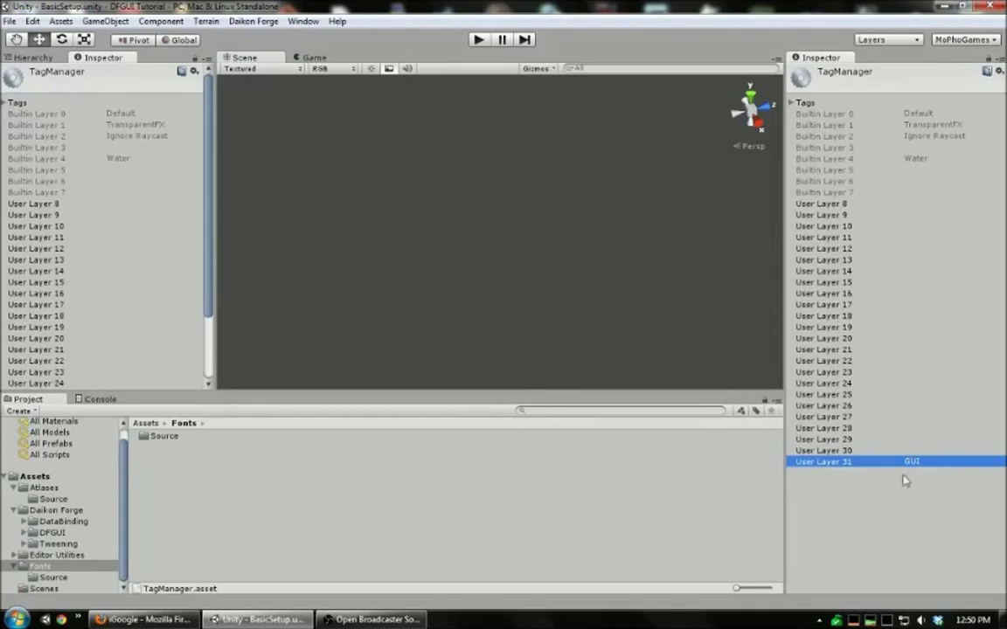
{"action": "left_click", "coordinate": [899, 509]}
- Open the Input settings and expand the axes list and the Horizontal axis
{"action": "left_click", "coordinate": [32, 58]}
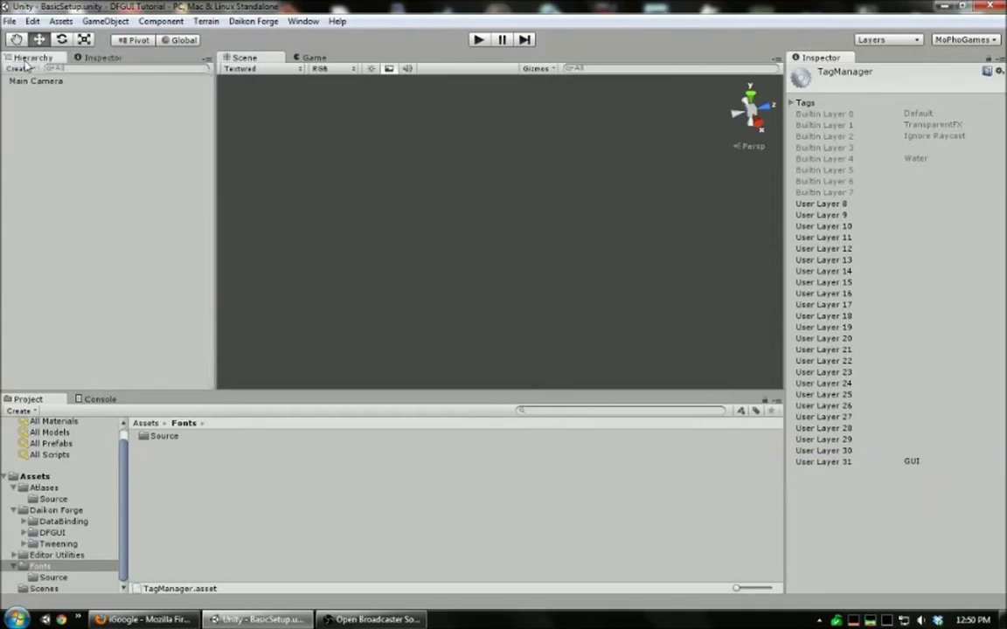
{"action": "left_click", "coordinate": [59, 163]}
{"action": "left_click", "coordinate": [32, 21]}
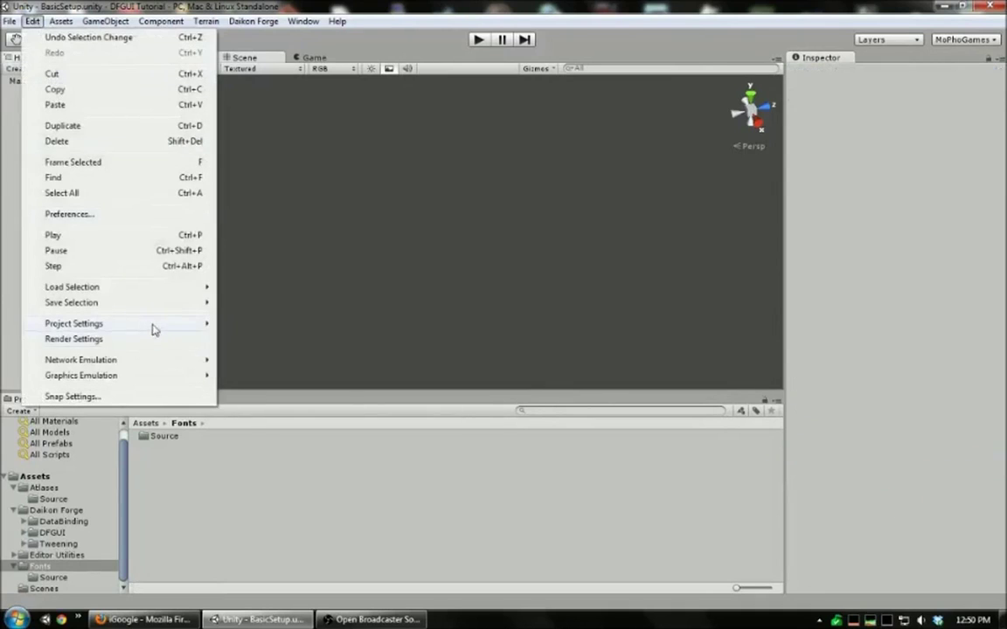
{"action": "mouse_move", "coordinate": [150, 325]}
{"action": "left_click", "coordinate": [278, 325]}
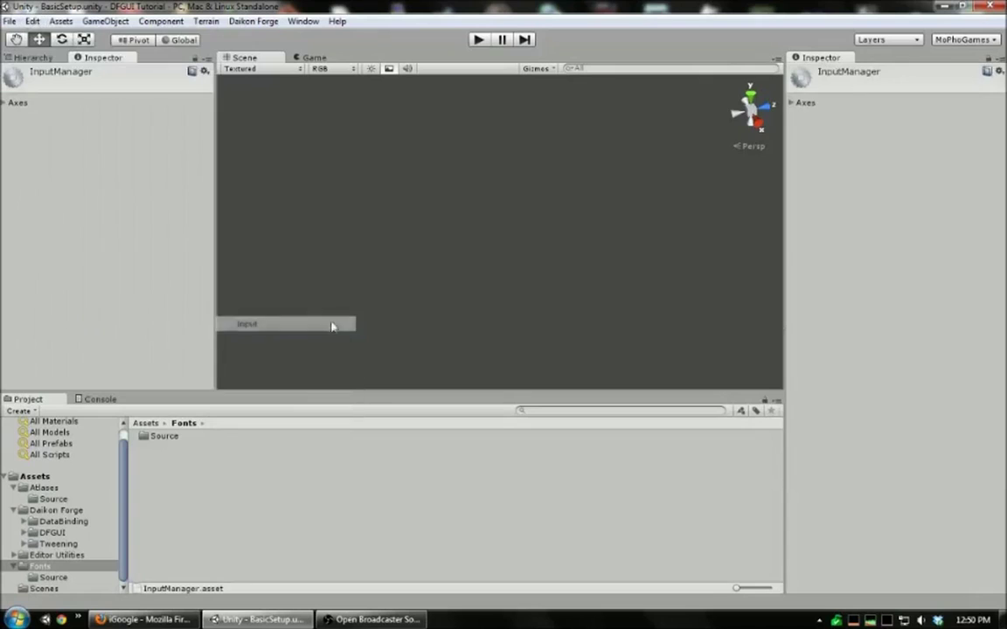
{"action": "left_click", "coordinate": [791, 103]}
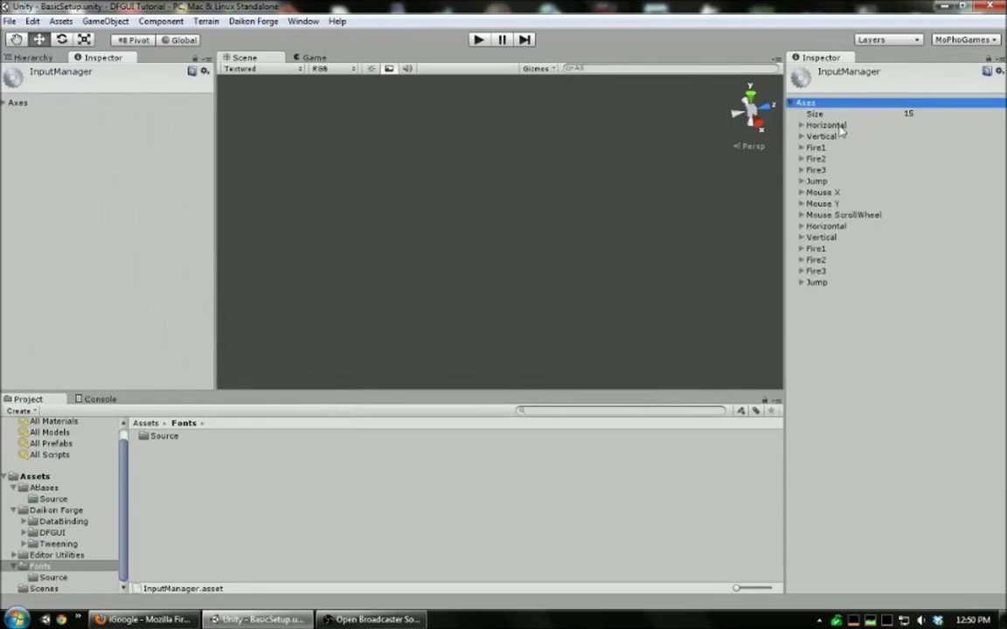
{"action": "left_click", "coordinate": [817, 125]}
- Duplicate Horizontal as 'NavHorizontal' with its alternate negative and positive keys cleared
{"action": "key", "text": "ctrl+d"}
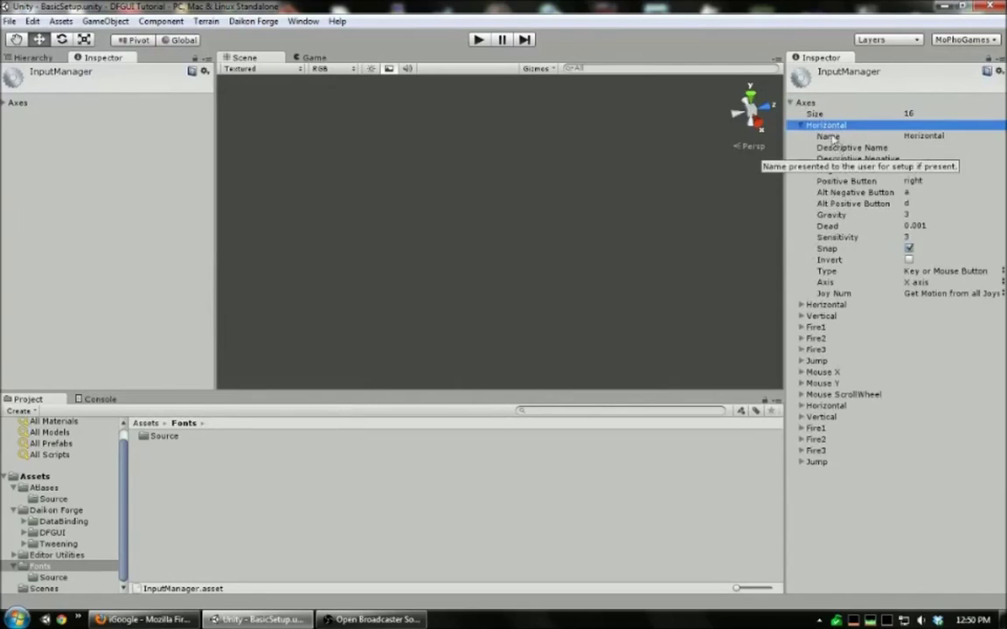
{"action": "left_click", "coordinate": [960, 136]}
{"action": "type", "text": "Nav"}
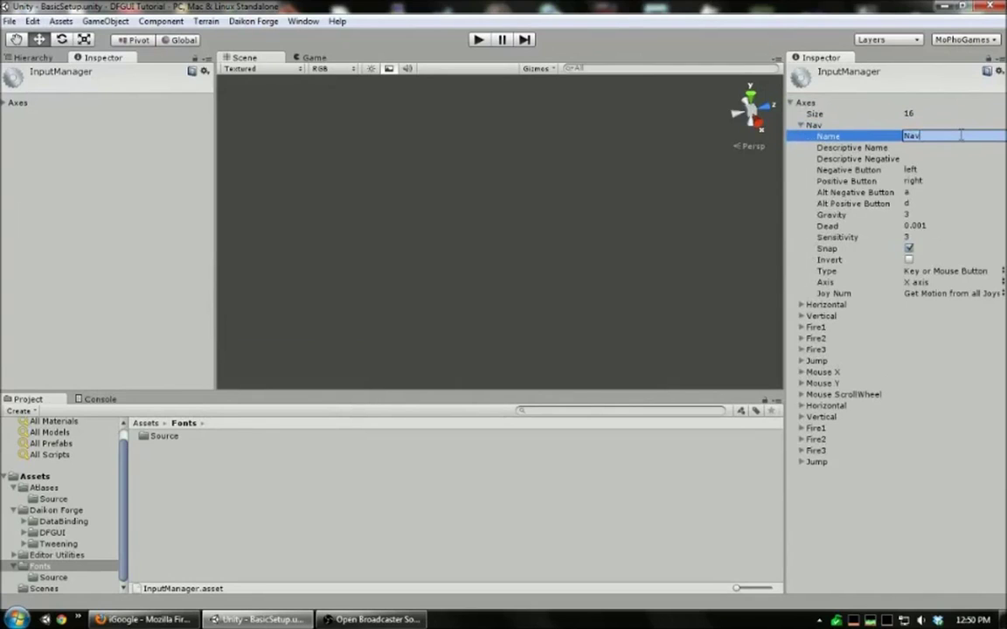
{"action": "type", "text": "Horizontal"}
{"action": "key", "text": "Return"}
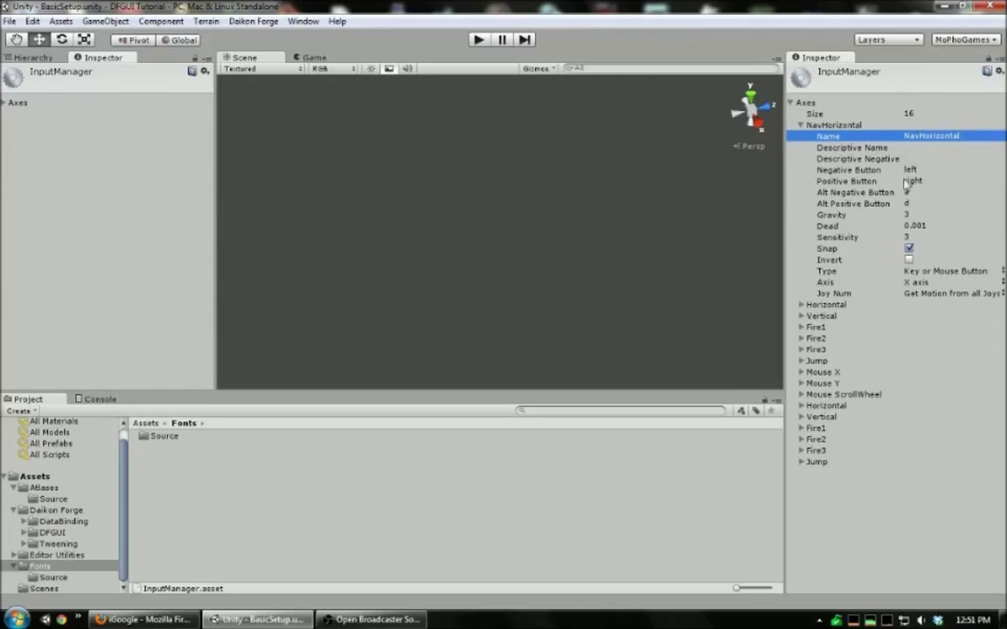
{"action": "left_click", "coordinate": [928, 192]}
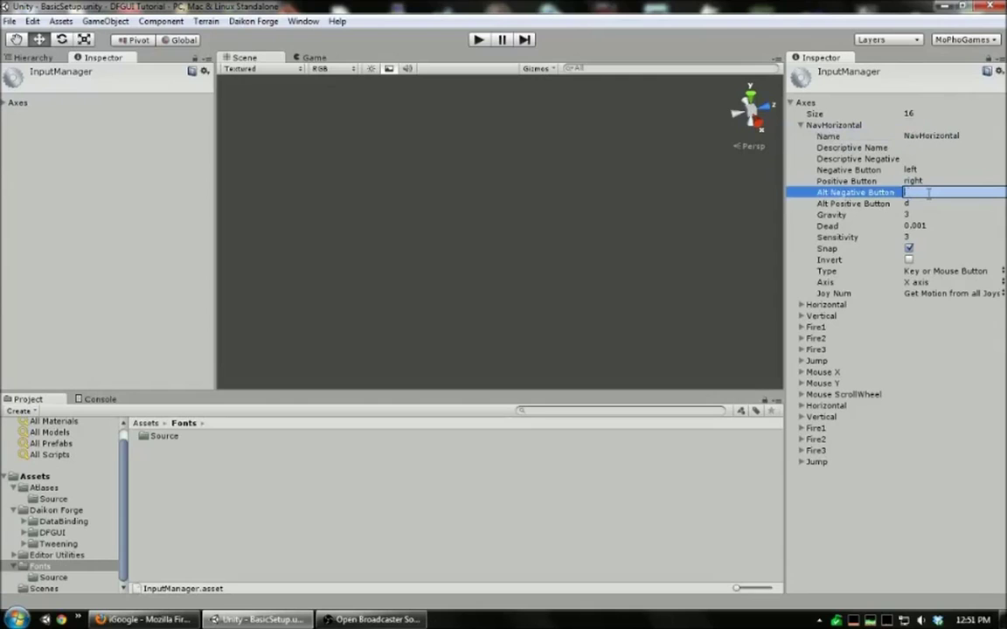
{"action": "key", "text": "Tab"}
{"action": "key", "text": "Return"}
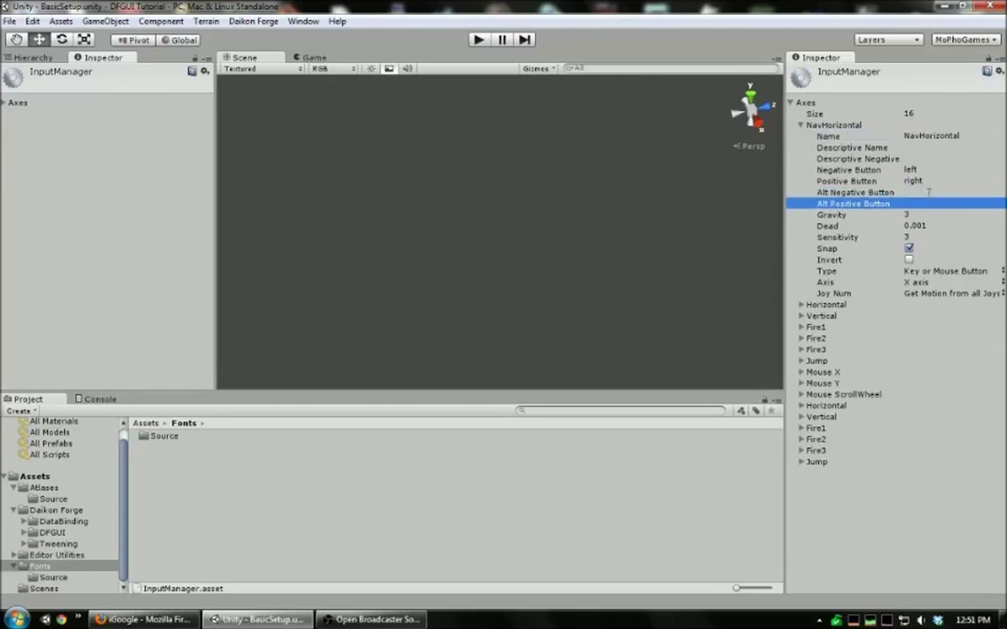
{"action": "left_click", "coordinate": [803, 126]}
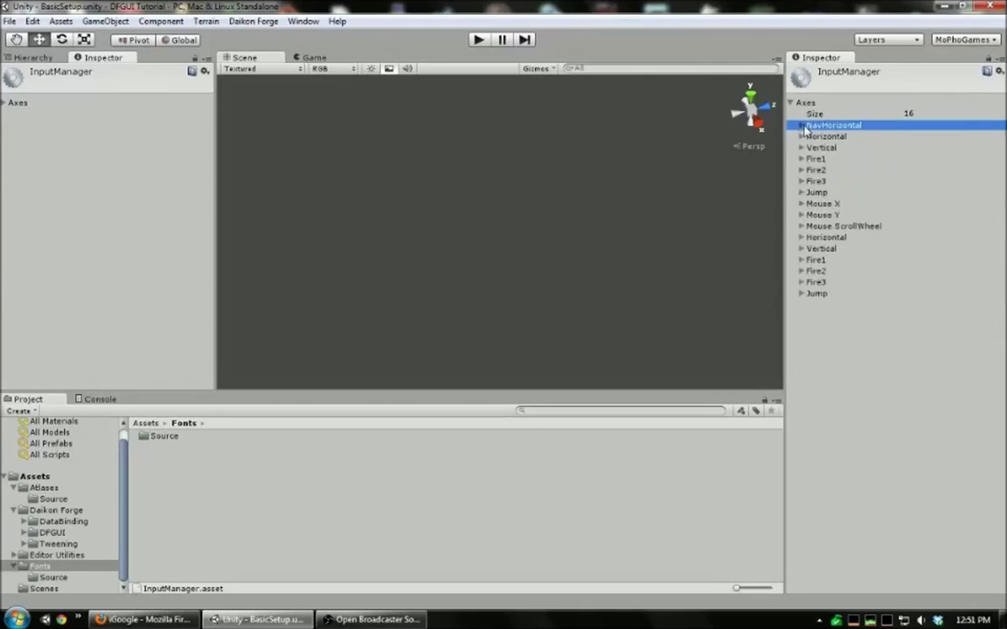
- Duplicate NavHorizontal as 'NavVertical' with down as negative and up as positive key
{"action": "key", "text": "ctrl+d"}
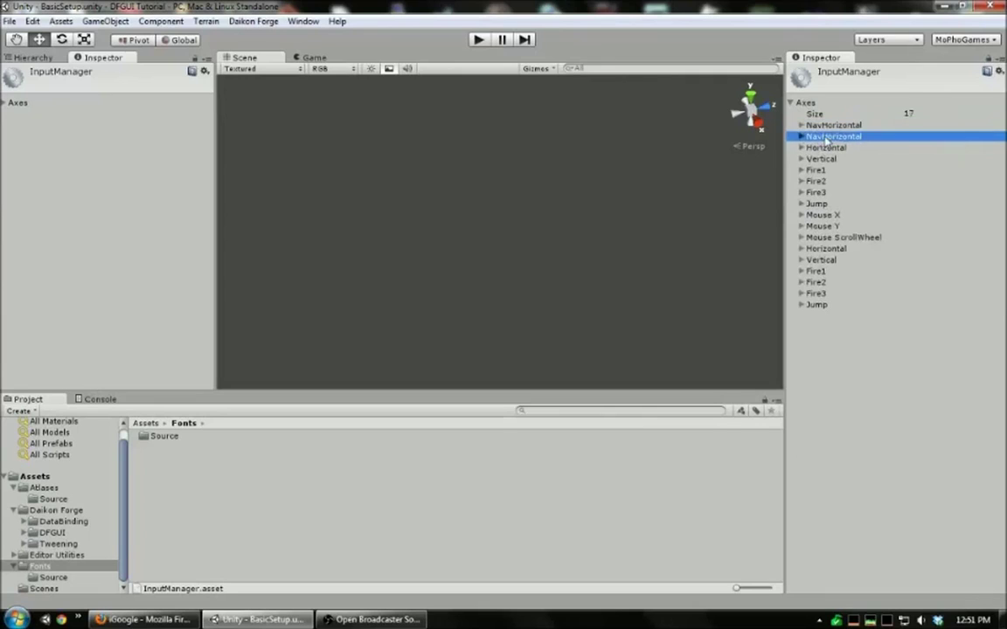
{"action": "left_click", "coordinate": [801, 137]}
{"action": "left_click", "coordinate": [986, 147]}
{"action": "type", "text": "Nav"}
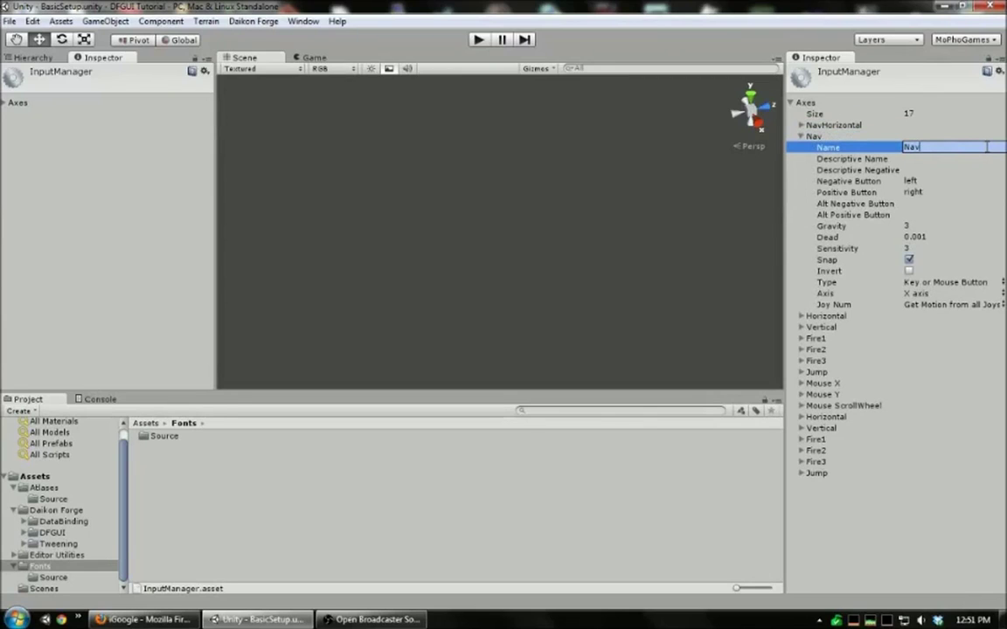
{"action": "type", "text": "Vertical"}
{"action": "key", "text": "Return"}
{"action": "left_click", "coordinate": [933, 181]}
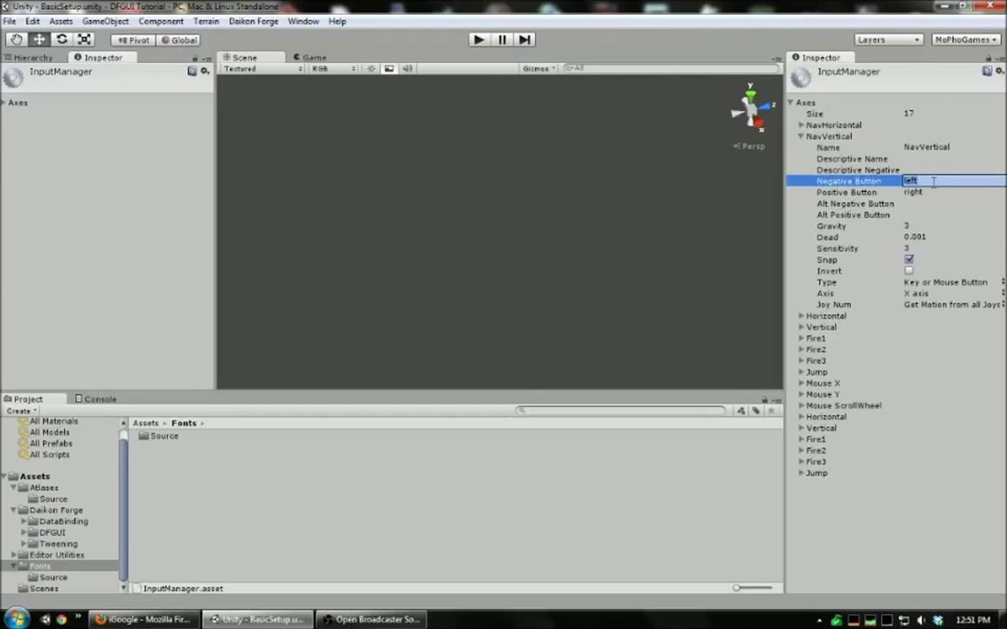
{"action": "type", "text": "updown"}
{"action": "key", "text": "Tab"}
{"action": "type", "text": "up"}
{"action": "key", "text": "Return"}
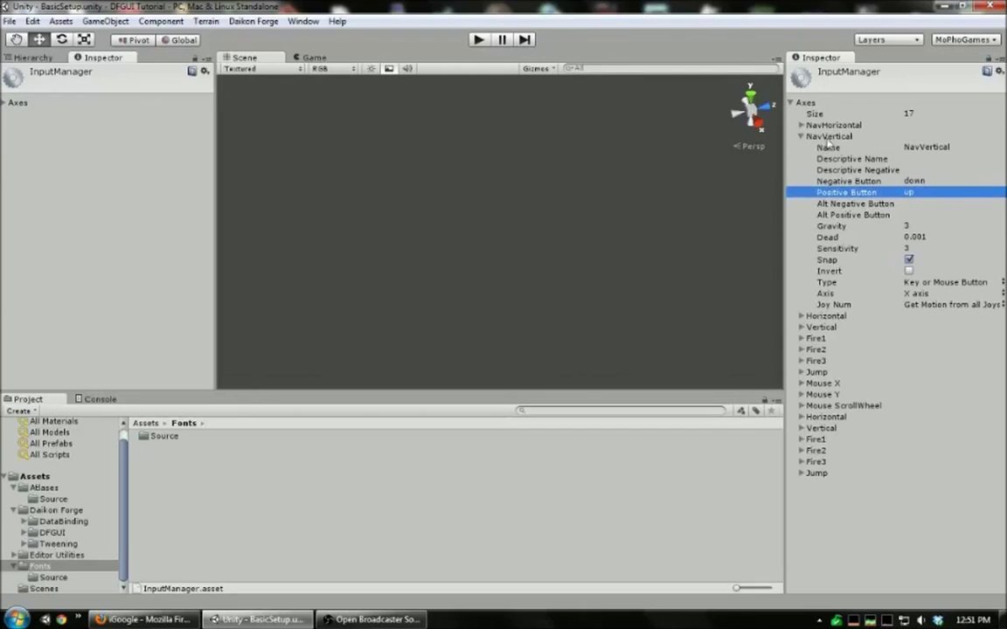
{"action": "left_click", "coordinate": [827, 136]}
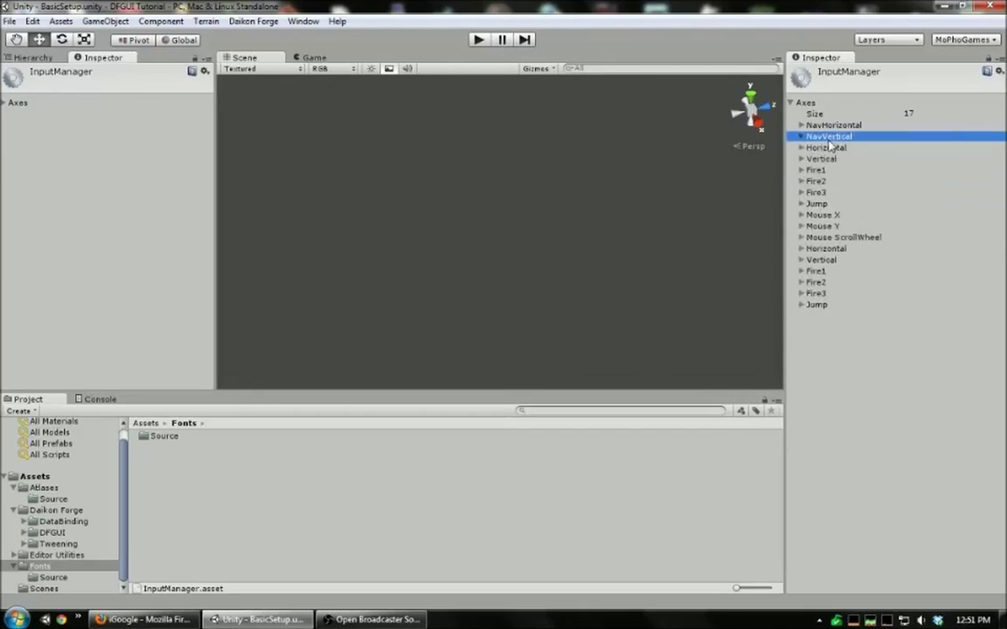
{"action": "left_click", "coordinate": [359, 209]}
{"action": "left_click", "coordinate": [33, 57]}
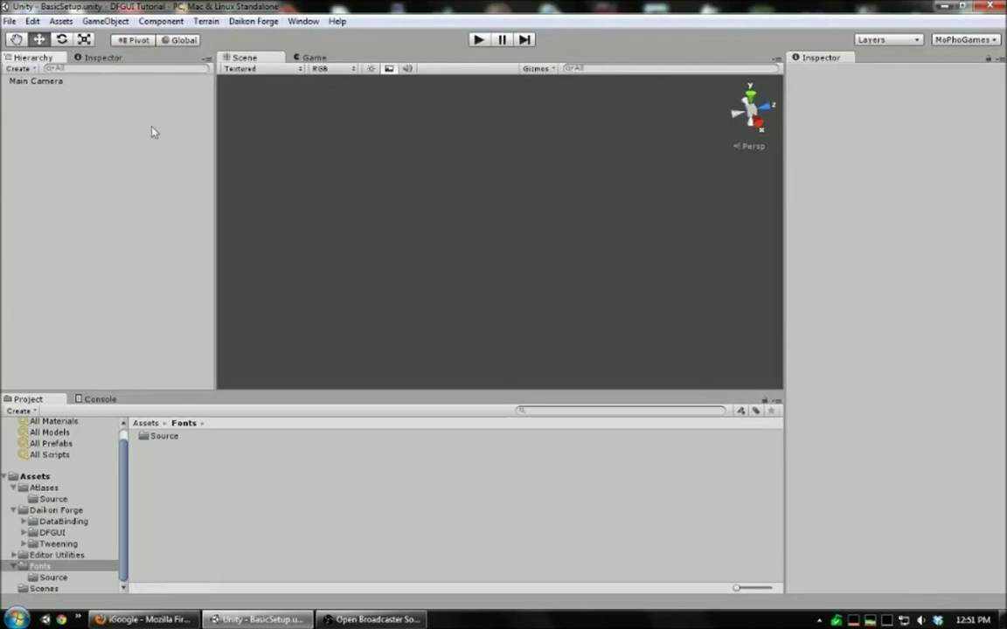
- Launch the Daikon Forge UI Wizard and keep GUI as its UI Layer
{"action": "left_click", "coordinate": [252, 21]}
{"action": "mouse_move", "coordinate": [271, 39]}
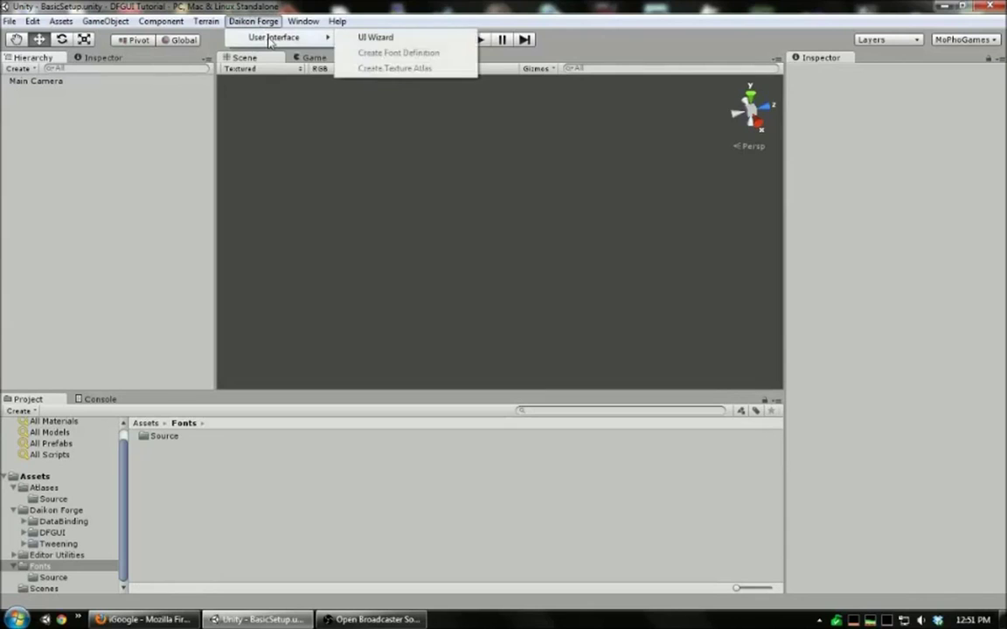
{"action": "left_click", "coordinate": [384, 39]}
{"action": "left_click_drag", "start_coordinate": [306, 63], "coordinate": [348, 65]}
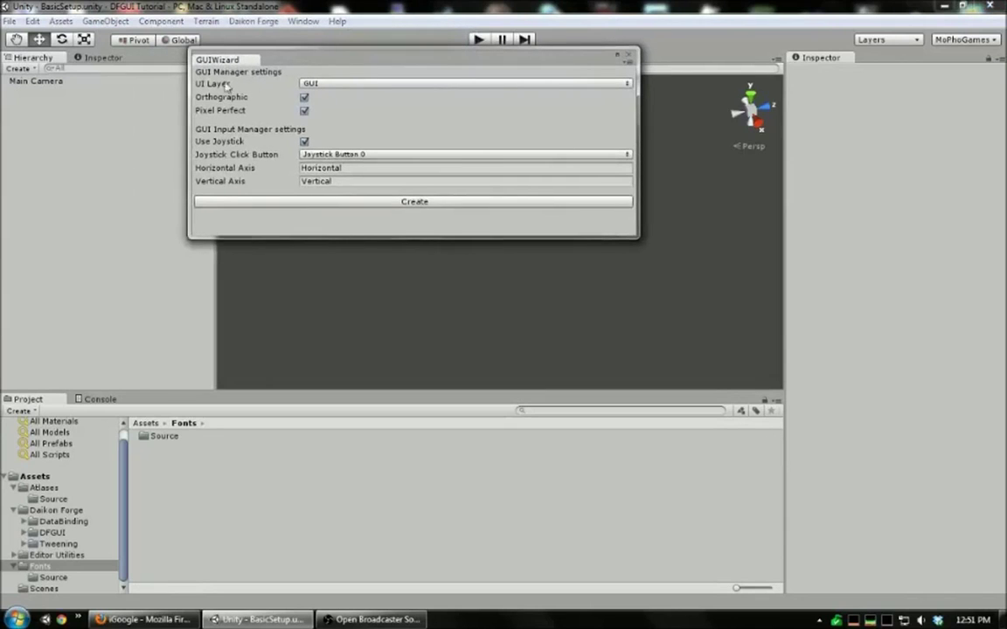
{"action": "left_click", "coordinate": [317, 83]}
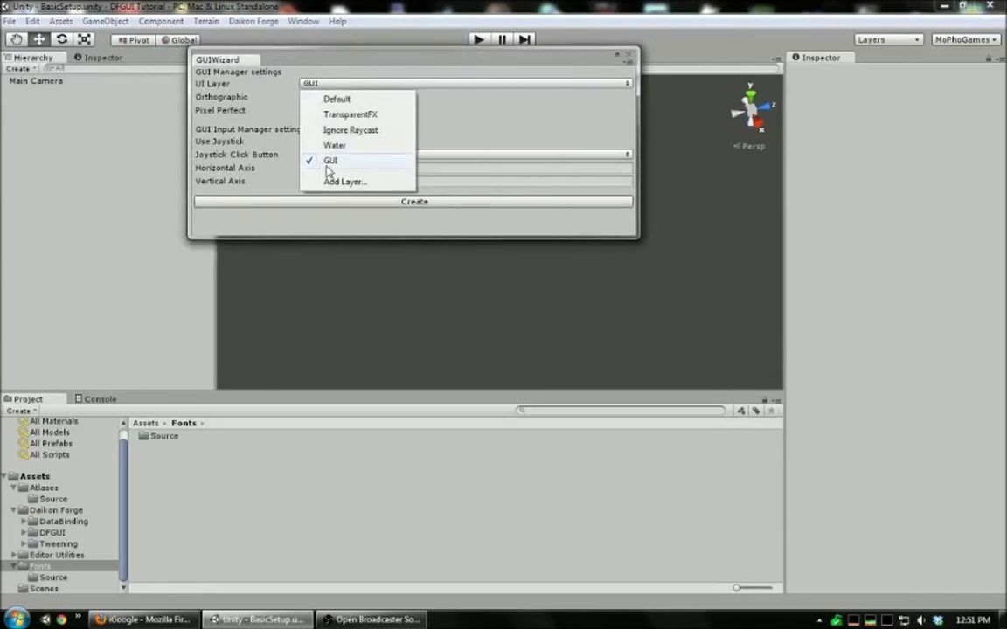
{"action": "left_click", "coordinate": [301, 150]}
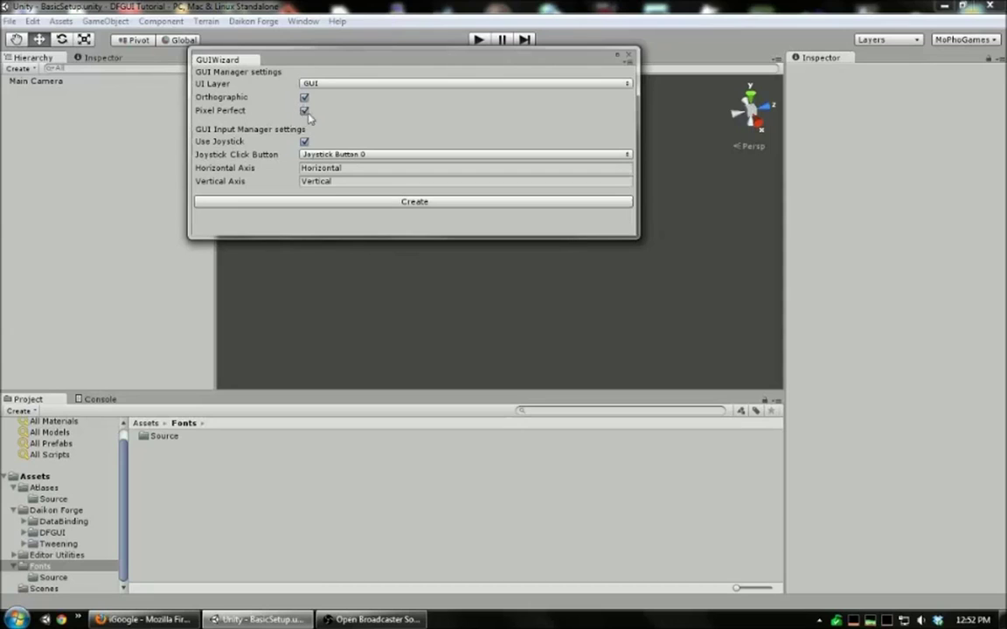
{"action": "left_click_drag", "start_coordinate": [328, 60], "coordinate": [367, 41]}
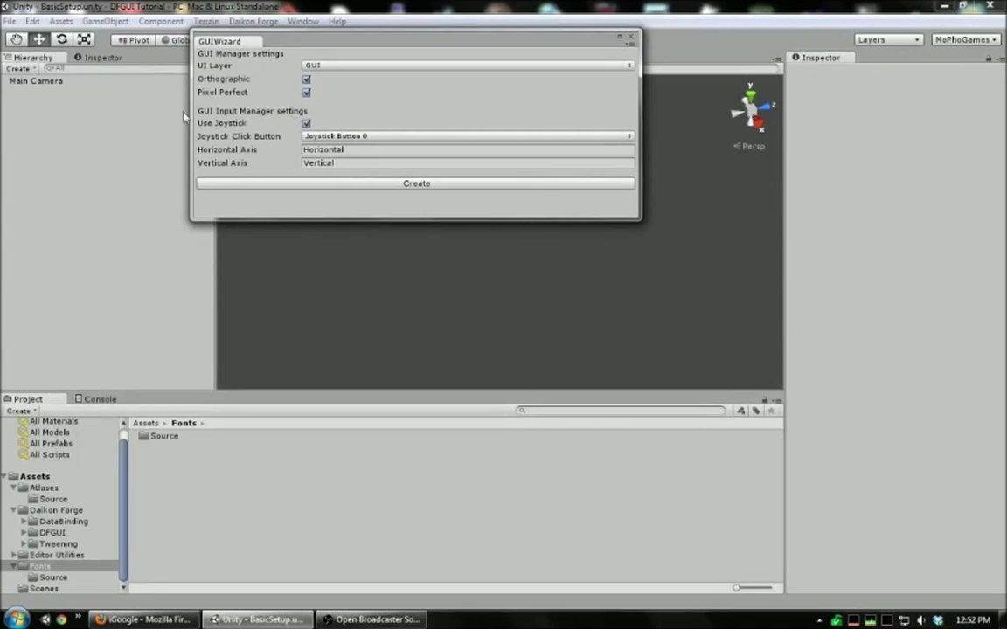
{"action": "left_click_drag", "start_coordinate": [325, 42], "coordinate": [344, 20]}
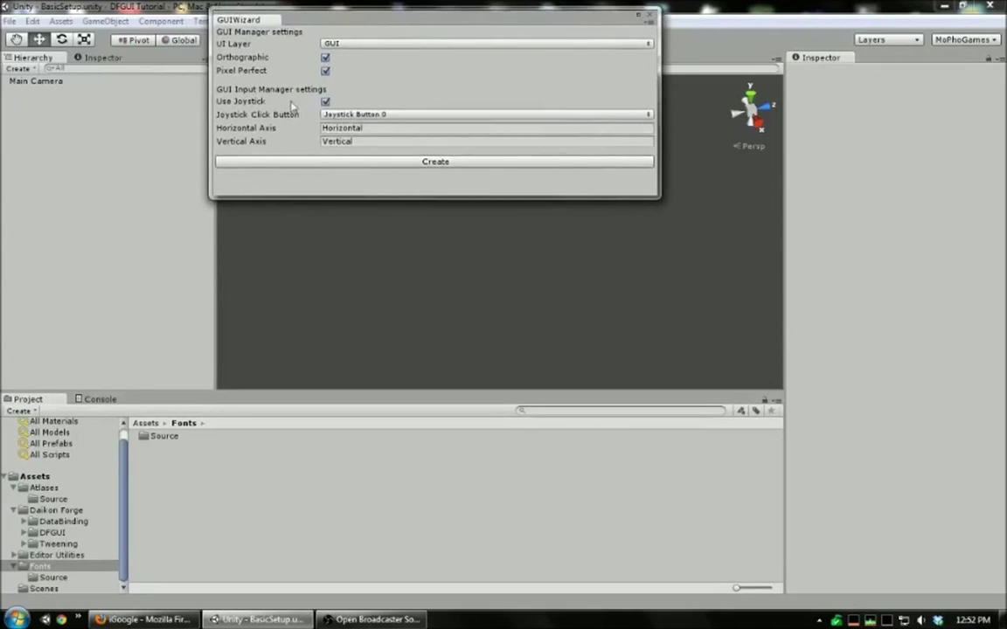
- Enter NavHorizontal as the wizard's Horizontal Axis and NavVertical as its Vertical Axis
{"action": "left_click", "coordinate": [415, 128]}
{"action": "type", "text": "NavHorizontal"}
{"action": "key", "text": "Tab"}
{"action": "type", "text": "Nav"}
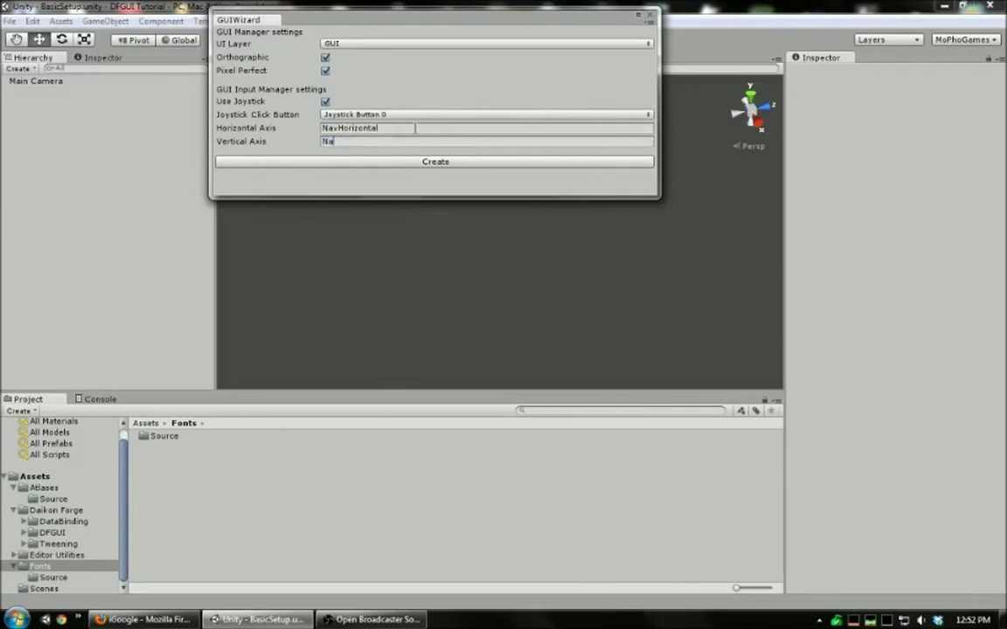
{"action": "type", "text": "Verit"}
{"action": "type", "text": "cal"}
{"action": "left_click_drag", "start_coordinate": [428, 21], "coordinate": [491, 54]}
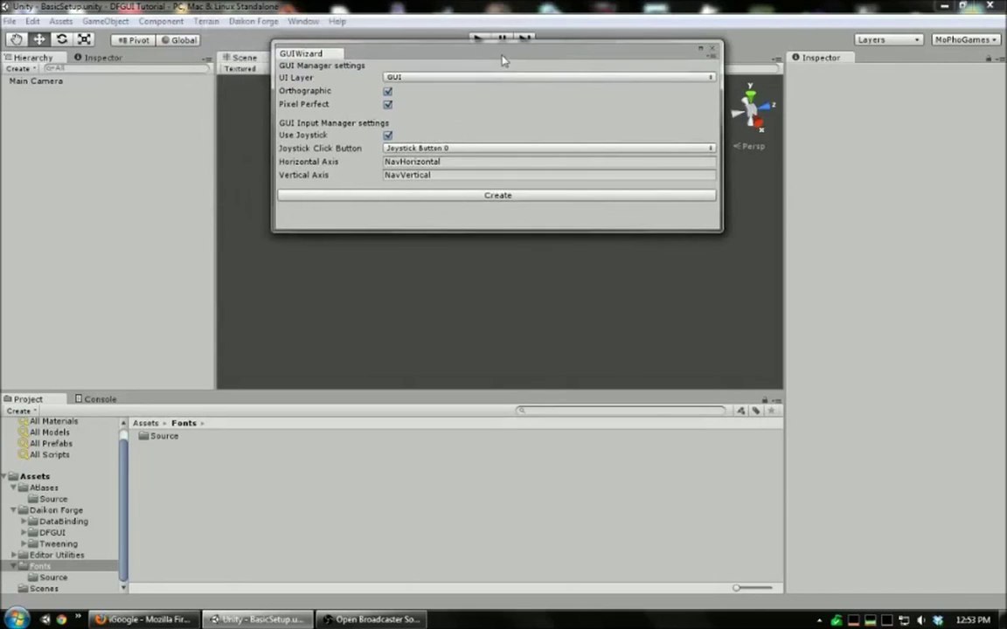
- Create the UI Root and orbit the Scene view to face its frame from the front
{"action": "left_click", "coordinate": [495, 198]}
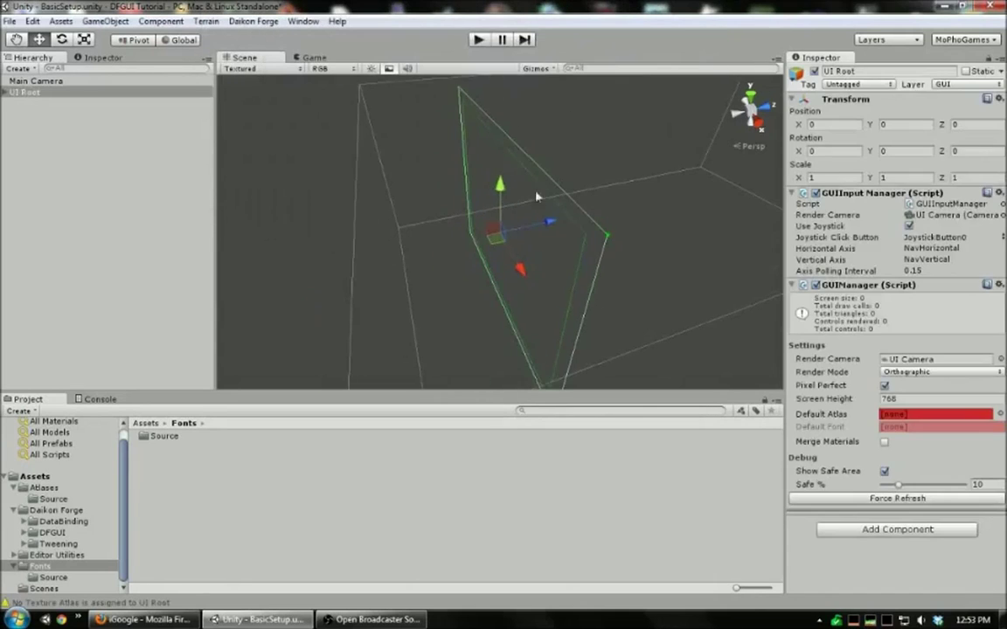
{"action": "left_click_drag", "start_coordinate": [454, 227], "coordinate": [481, 224], "text": "alt"}
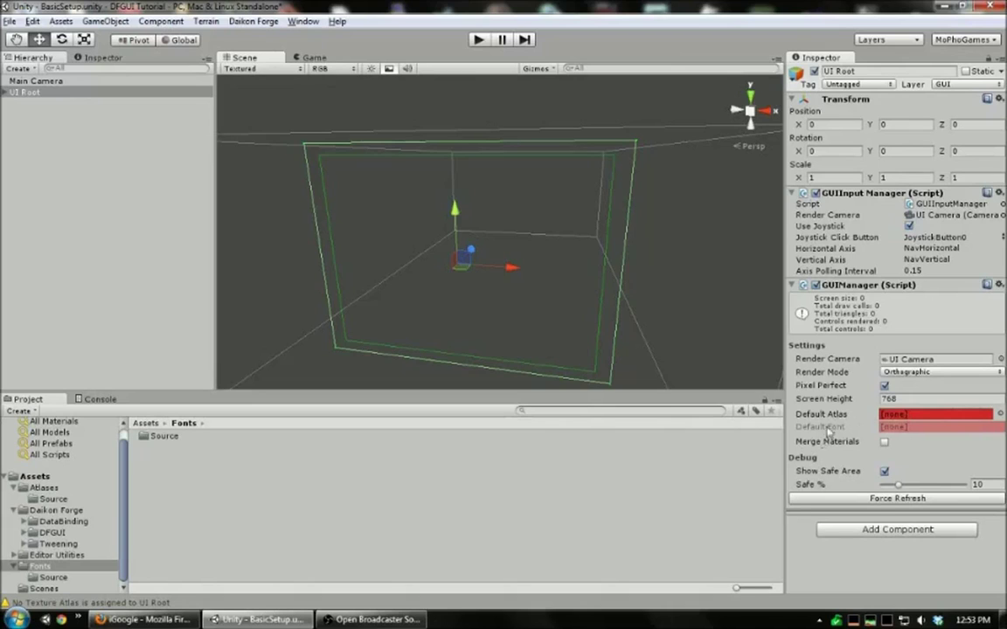
- Open Atlases/Source and apply RGBA 32 bit import settings to BLANK_TEXTURE
{"action": "left_click", "coordinate": [353, 495]}
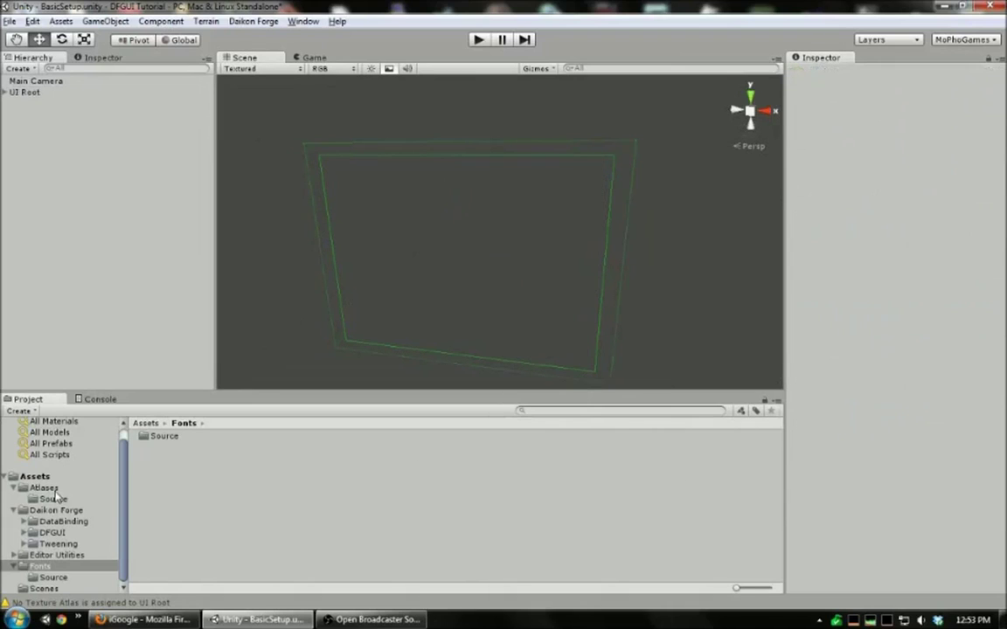
{"action": "left_click", "coordinate": [54, 499]}
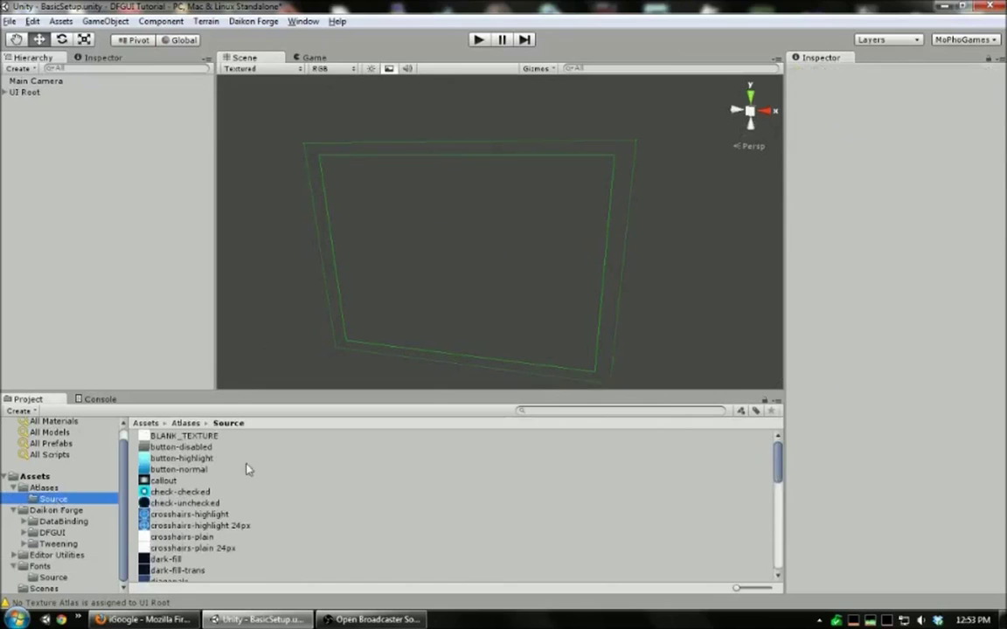
{"action": "left_click", "coordinate": [184, 435]}
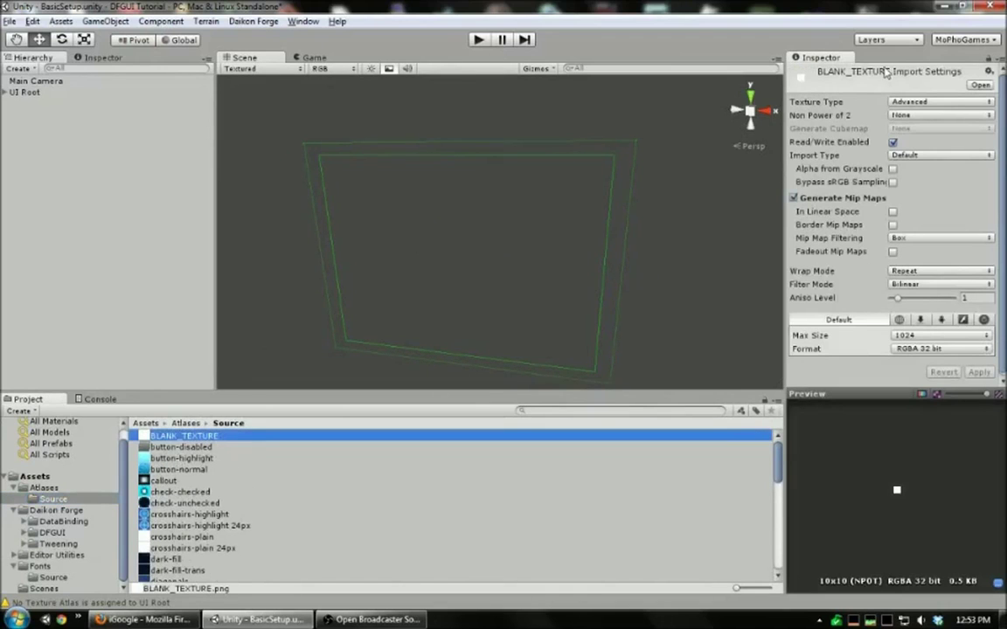
{"action": "left_click", "coordinate": [887, 308]}
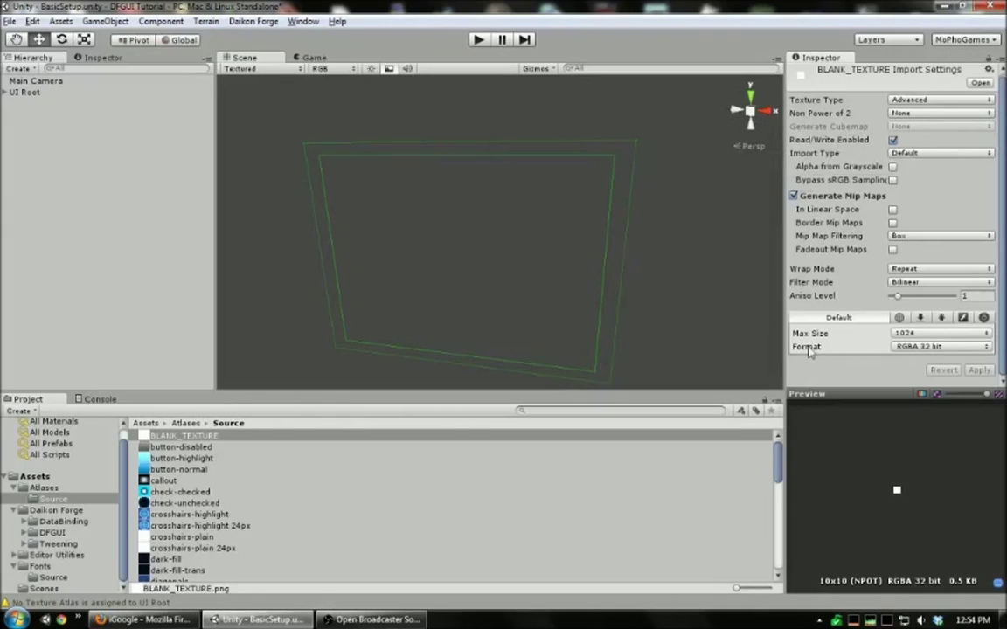
{"action": "left_click", "coordinate": [931, 348]}
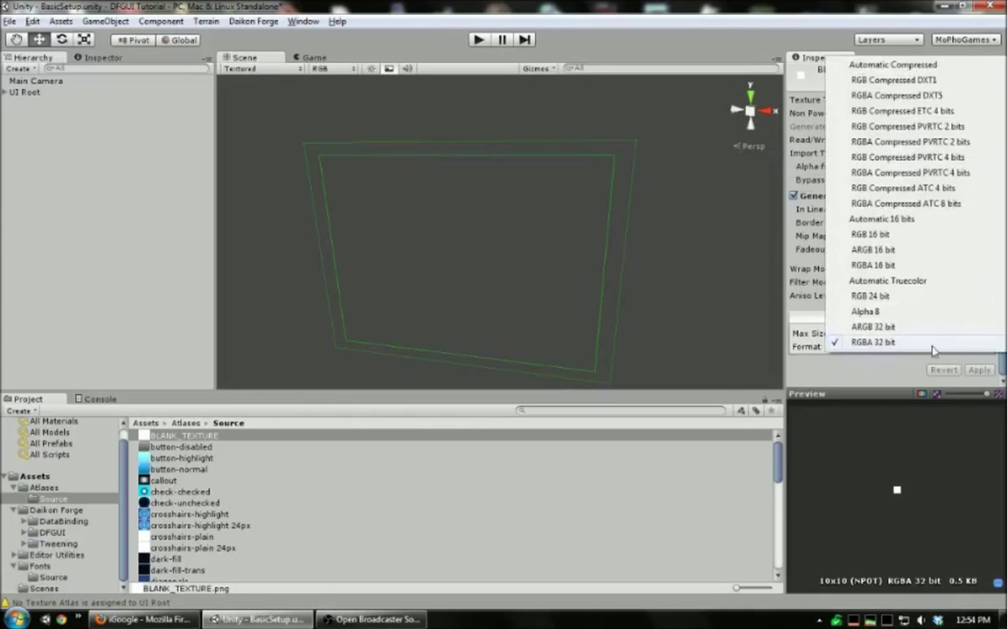
{"action": "left_click", "coordinate": [853, 344]}
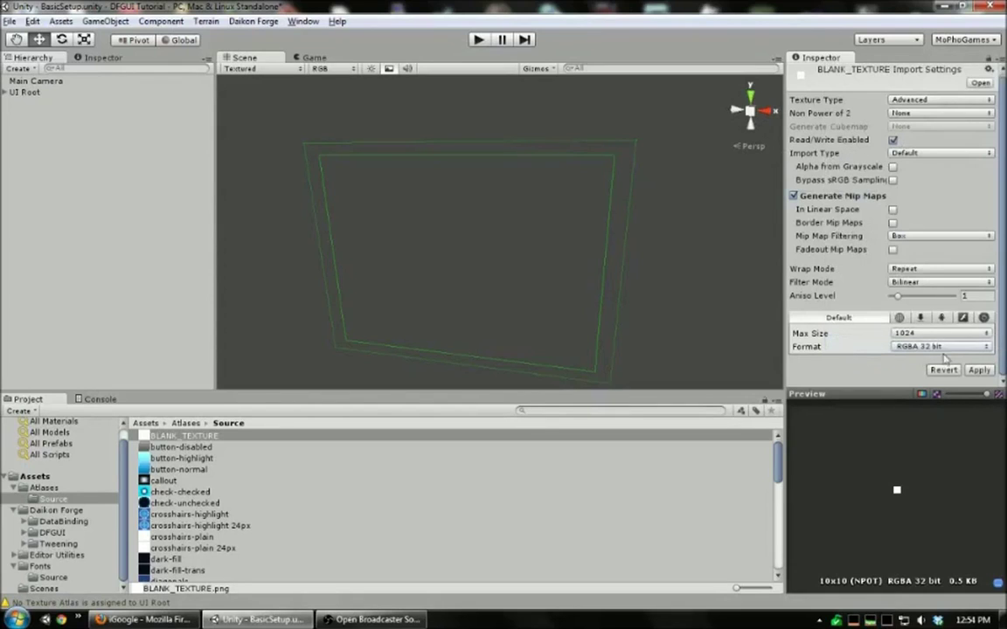
{"action": "left_click", "coordinate": [985, 369]}
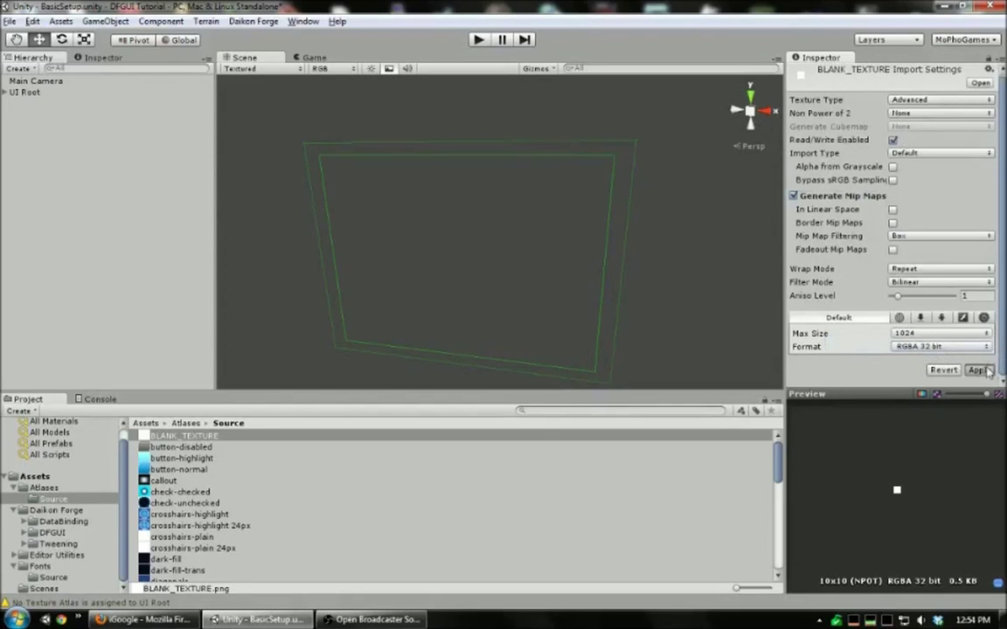
- Select all 53 source textures from BLANK_TEXTURE to the last one
{"action": "left_click", "coordinate": [203, 459]}
{"action": "left_click", "coordinate": [187, 435]}
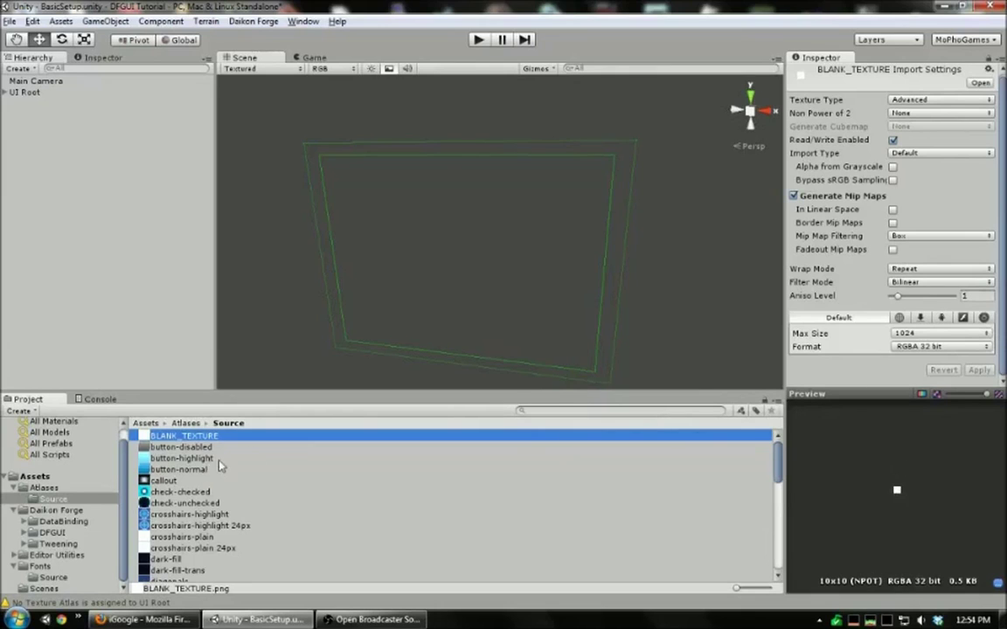
{"action": "scroll", "coordinate": [218, 459], "scroll_direction": "down", "scroll_amount": 10}
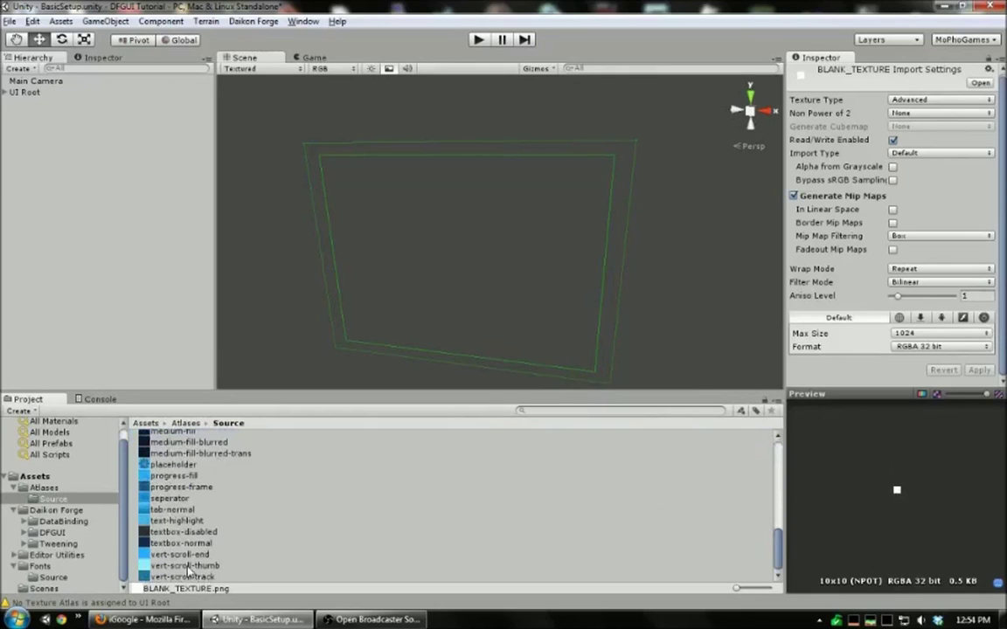
{"action": "left_click", "coordinate": [196, 576], "text": "shift"}
{"action": "scroll", "coordinate": [201, 559], "scroll_direction": "up", "scroll_amount": 10}
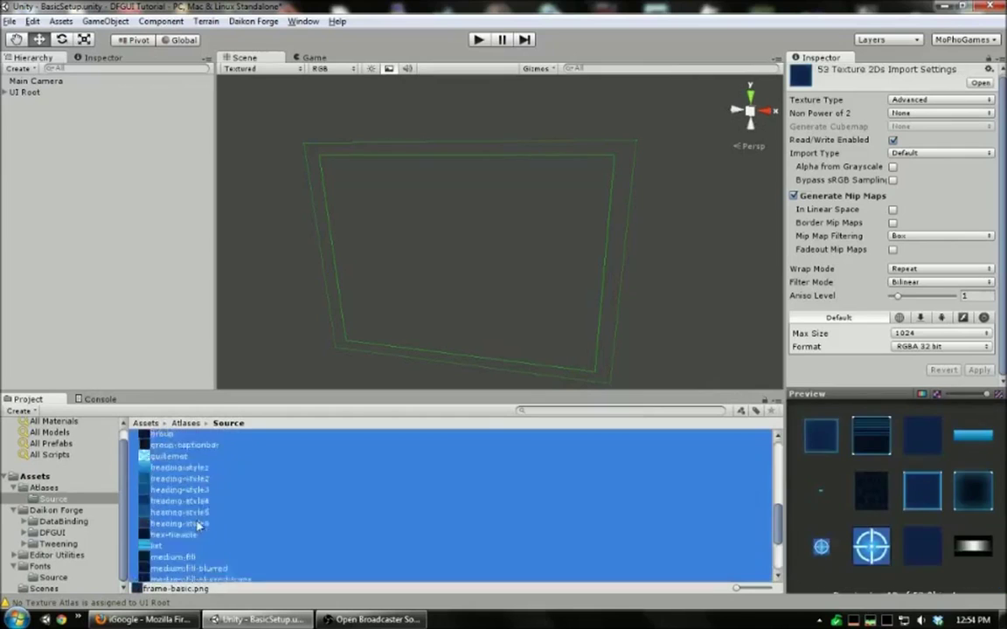
- Create a texture atlas from the selected textures and save it as TechBlueSkin
{"action": "left_click", "coordinate": [255, 21]}
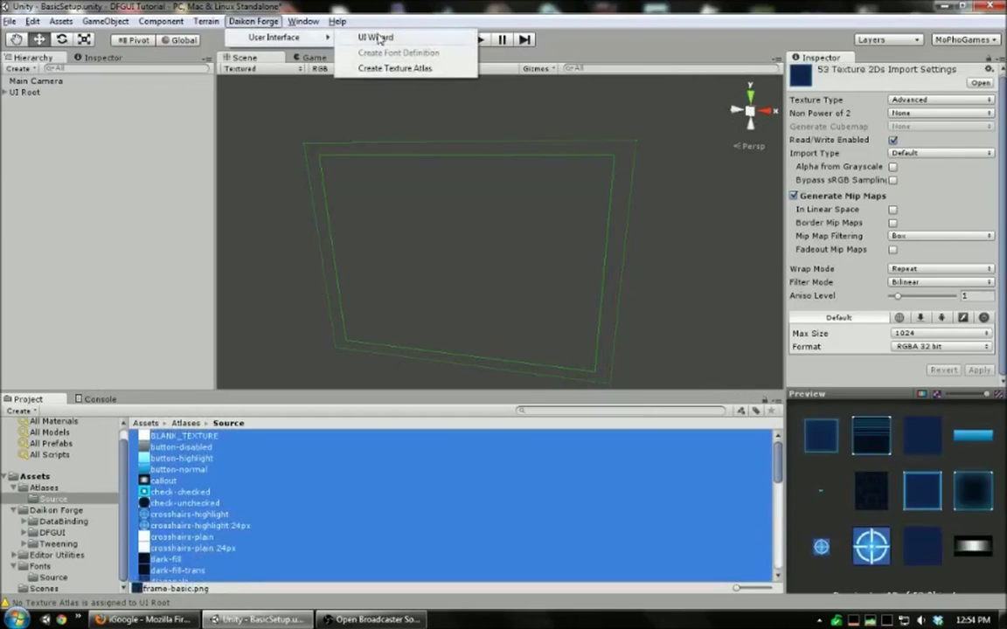
{"action": "mouse_move", "coordinate": [302, 21]}
{"action": "mouse_move", "coordinate": [270, 37]}
{"action": "left_click", "coordinate": [367, 68]}
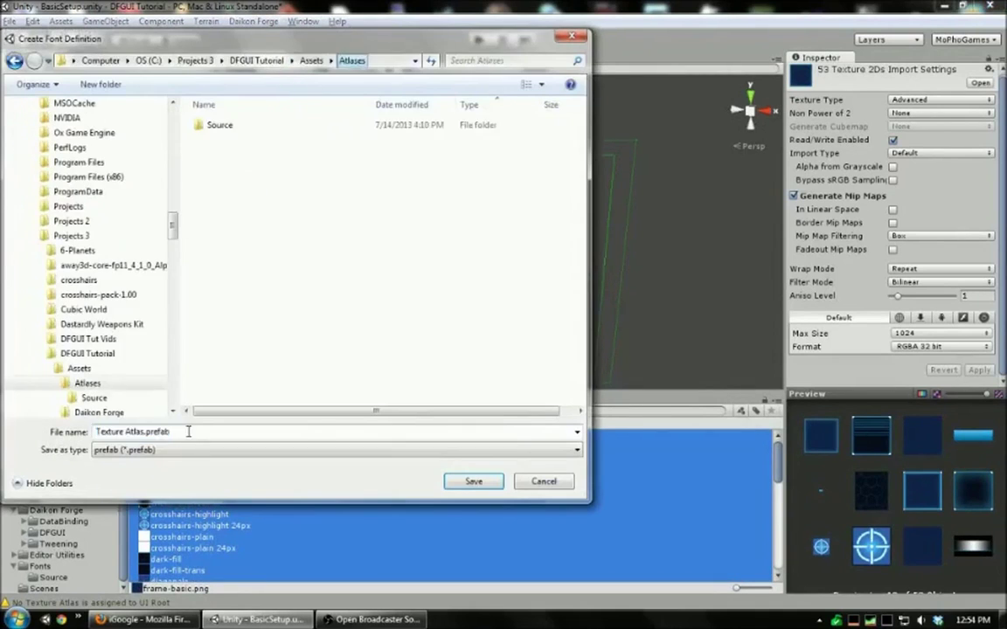
{"action": "type", "text": "TechBlueSkin"}
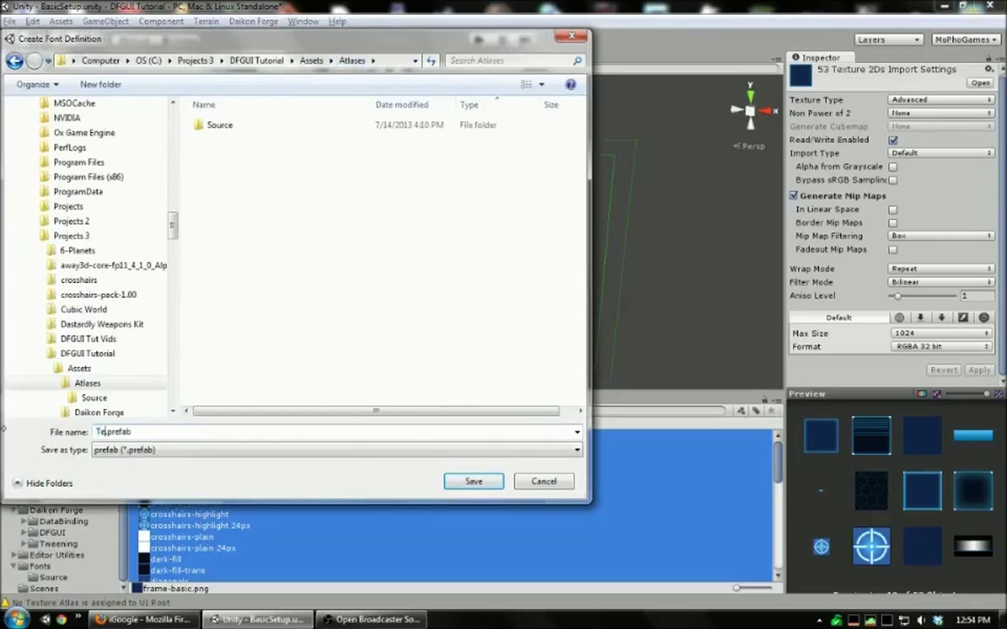
{"action": "key", "text": "Return"}
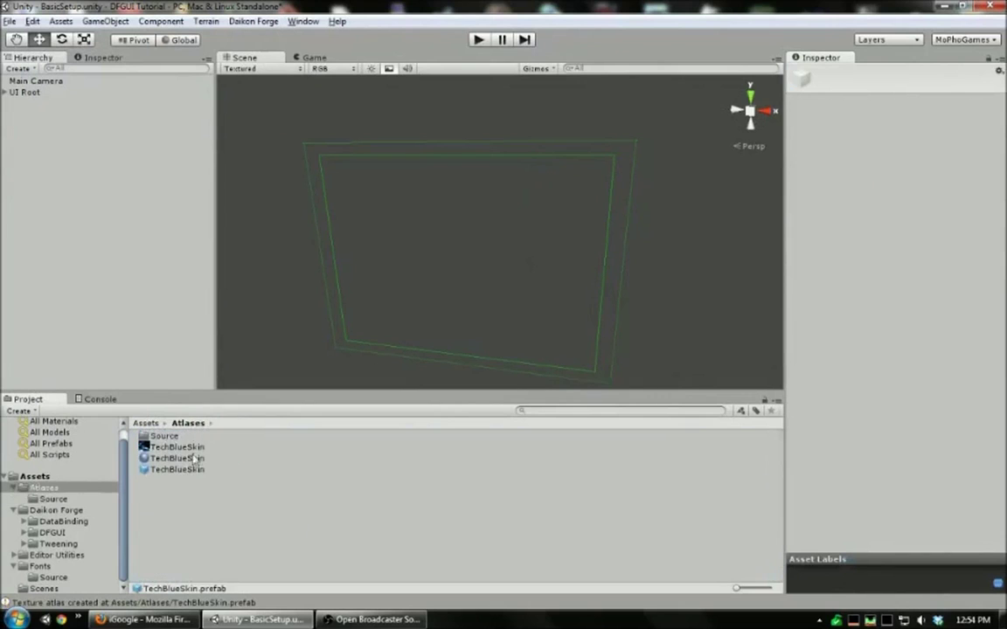
- Select the TechBlueSkin atlas and choose button-normal as the sprite to edit
{"action": "left_click", "coordinate": [177, 469]}
{"action": "scroll", "coordinate": [900, 280], "scroll_direction": "down", "scroll_amount": 1}
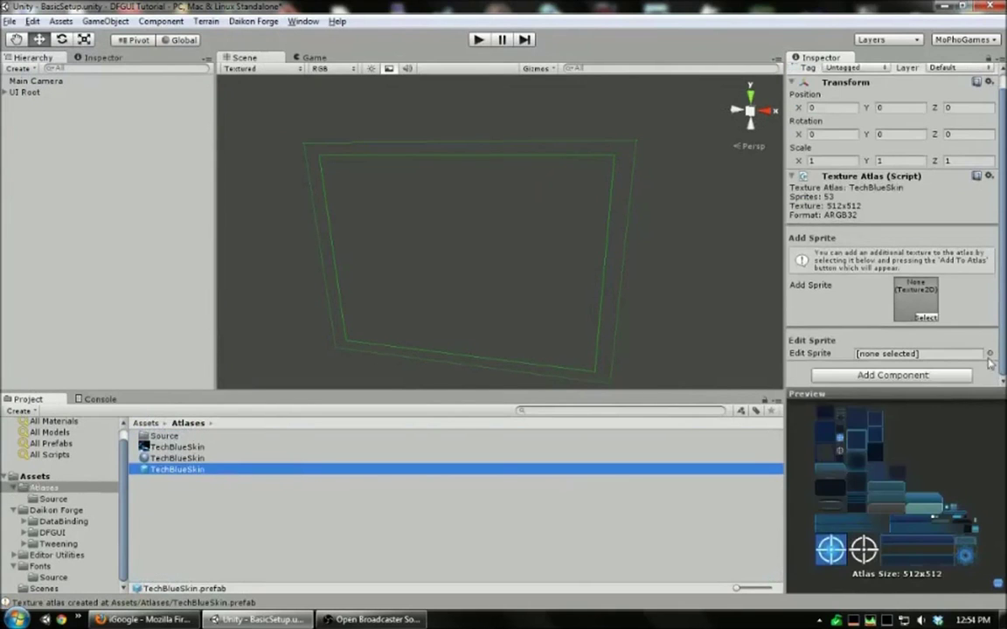
{"action": "left_click", "coordinate": [909, 353]}
{"action": "mouse_move", "coordinate": [817, 120]}
{"action": "left_mouse_down"}
{"action": "mouse_move", "coordinate": [817, 243]}
{"action": "mouse_move", "coordinate": [810, 111]}
{"action": "left_mouse_up"}
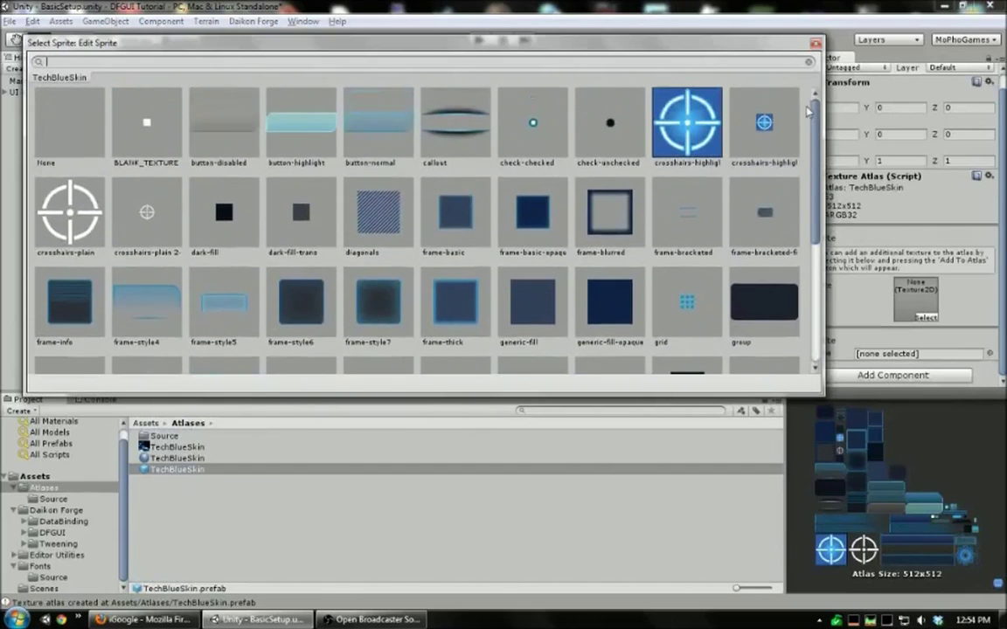
{"action": "left_click", "coordinate": [814, 43]}
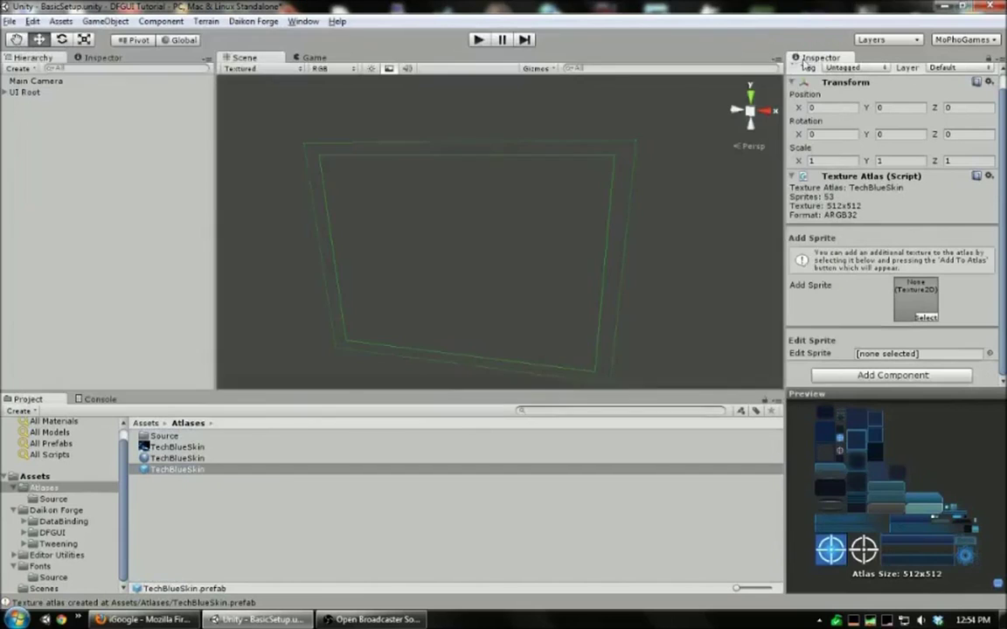
{"action": "left_click", "coordinate": [988, 352]}
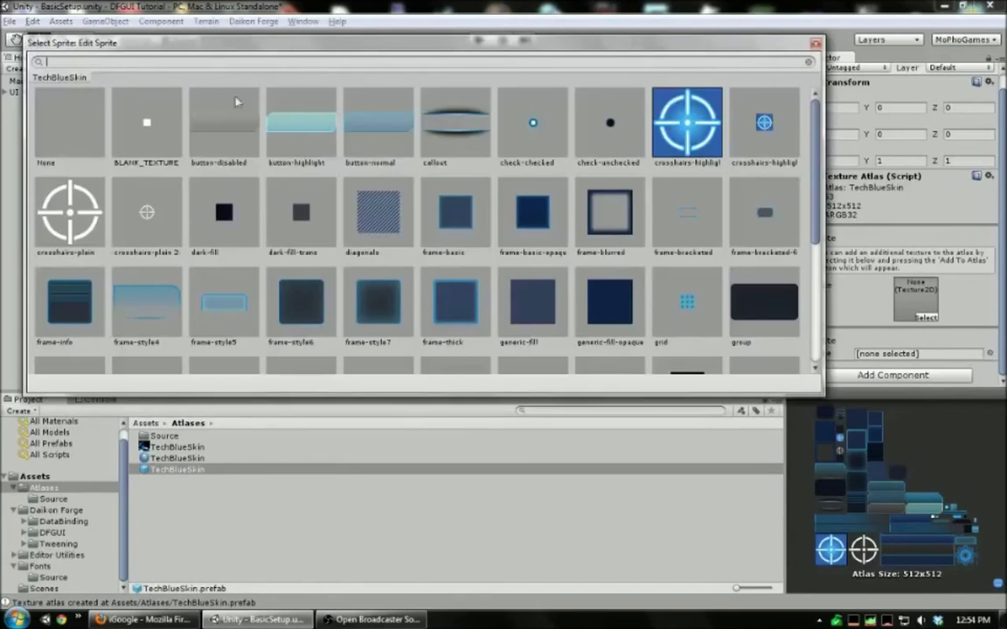
{"action": "double_click", "coordinate": [382, 128]}
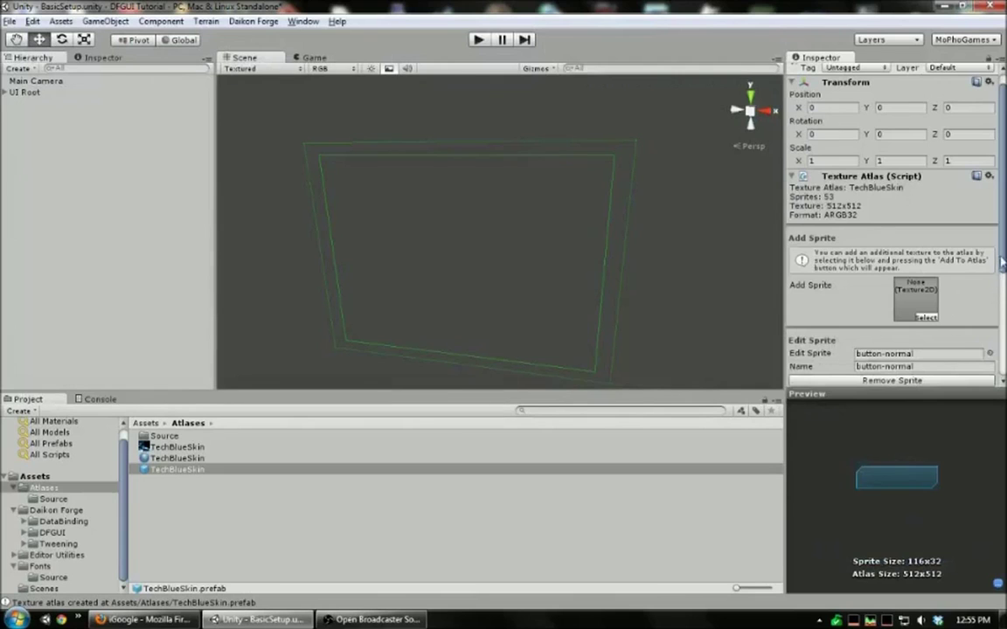
- Set button-normal's left, right, top and bottom borders to 10 and refresh views
{"action": "scroll", "coordinate": [998, 269], "scroll_direction": "down", "scroll_amount": 5}
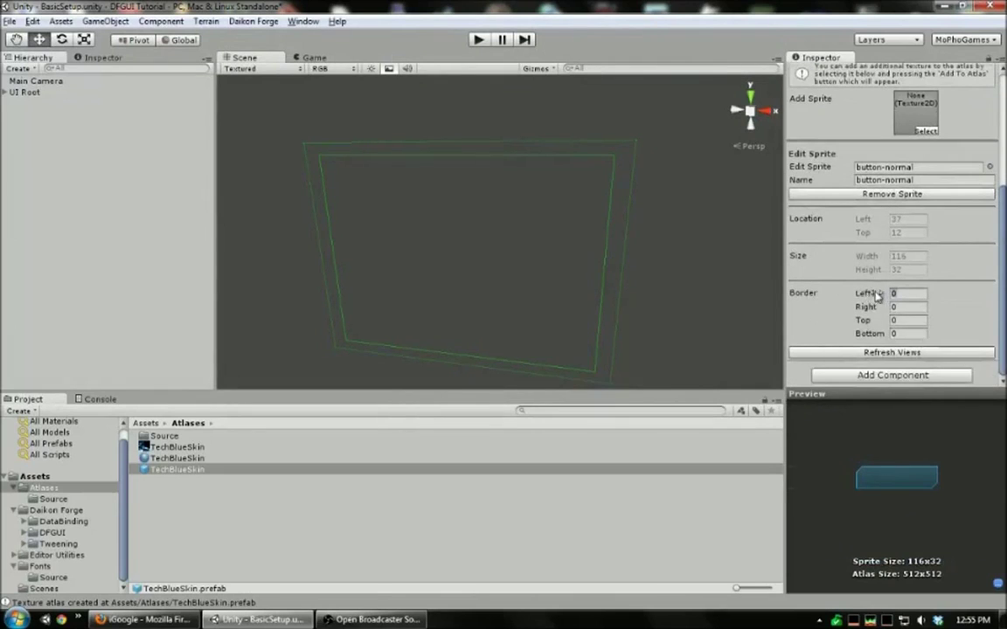
{"action": "left_click_drag", "start_coordinate": [868, 294], "coordinate": [900, 306]}
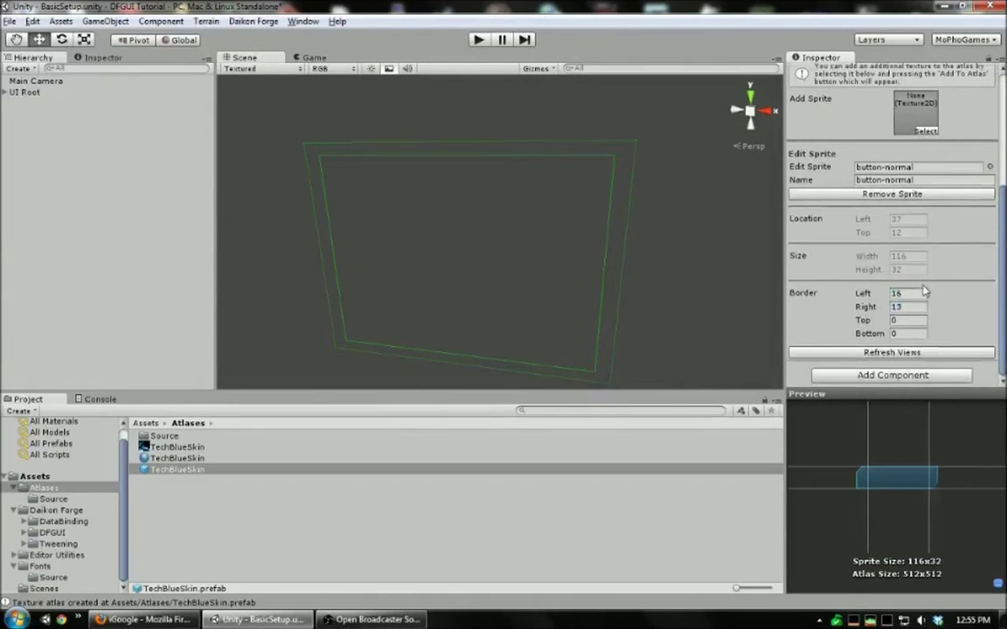
{"action": "left_click", "coordinate": [922, 293]}
{"action": "type", "text": "10"}
{"action": "key", "text": "Tab"}
{"action": "type", "text": "10"}
{"action": "key", "text": "Tab"}
{"action": "type", "text": "10"}
{"action": "key", "text": "Tab"}
{"action": "type", "text": "10"}
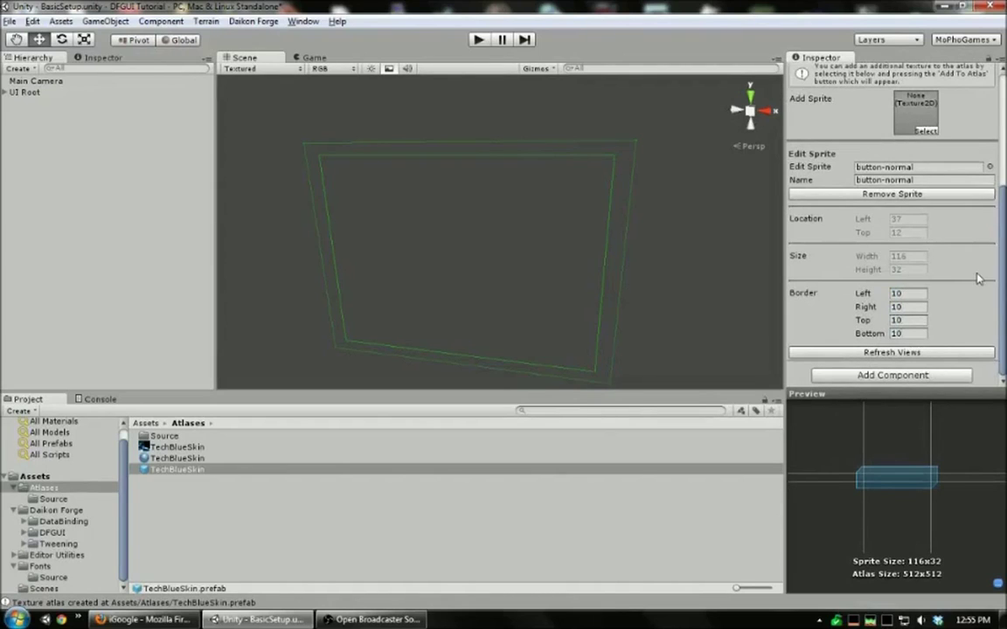
{"action": "left_click", "coordinate": [911, 353]}
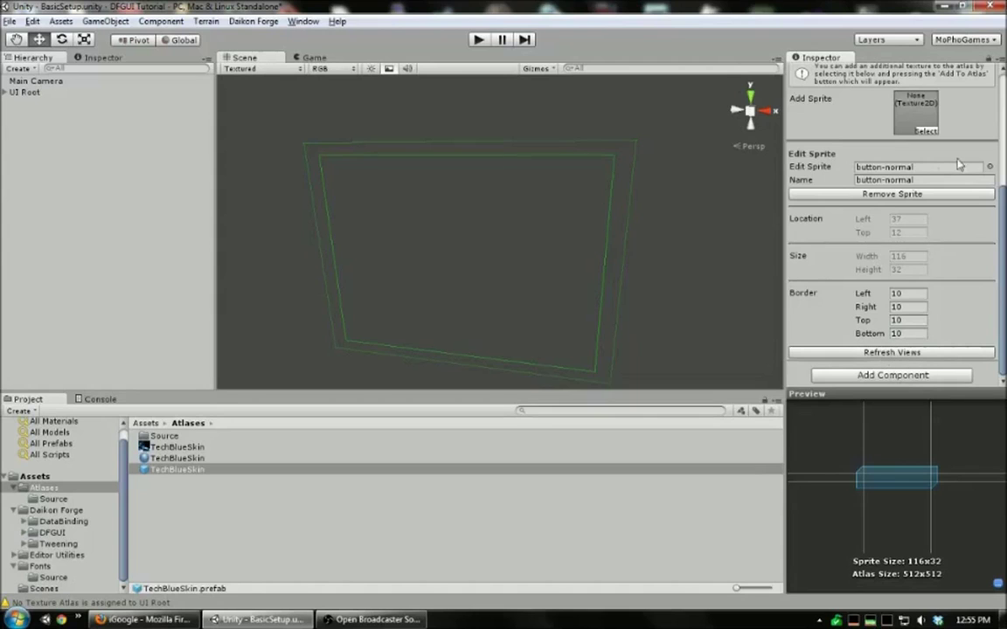
- Choose button-highlight and enter border values 10, 10, 5 and 5
{"action": "right_click_drag", "start_coordinate": [384, 216], "coordinate": [585, 218]}
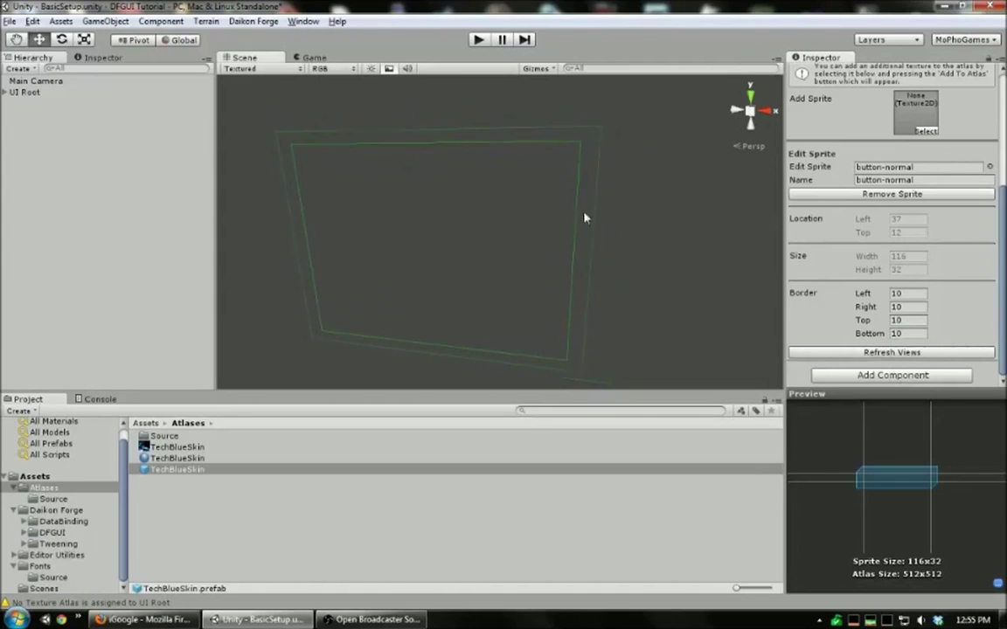
{"action": "left_click", "coordinate": [900, 167]}
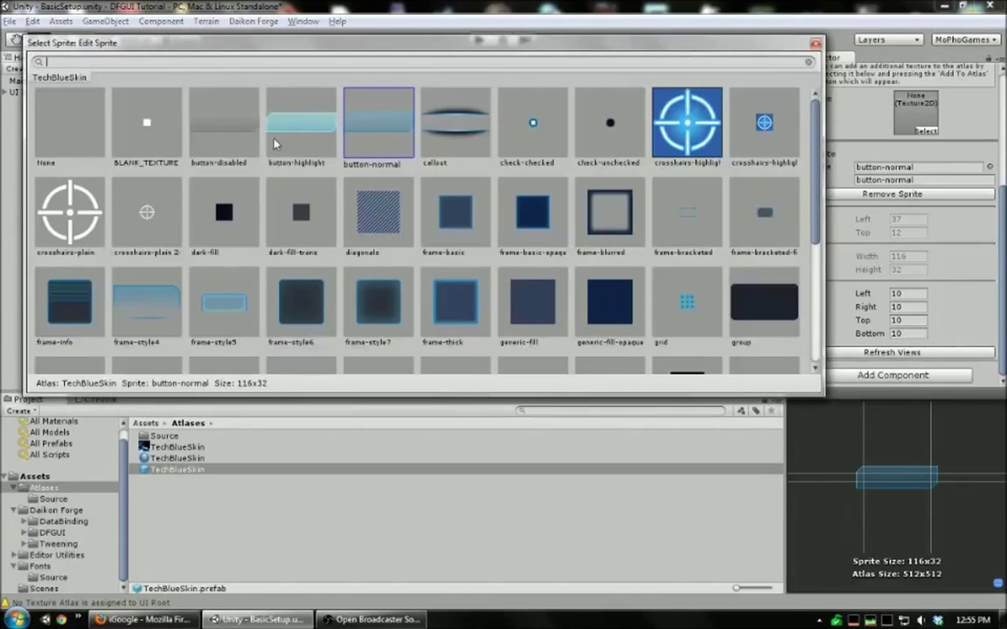
{"action": "double_click", "coordinate": [299, 122]}
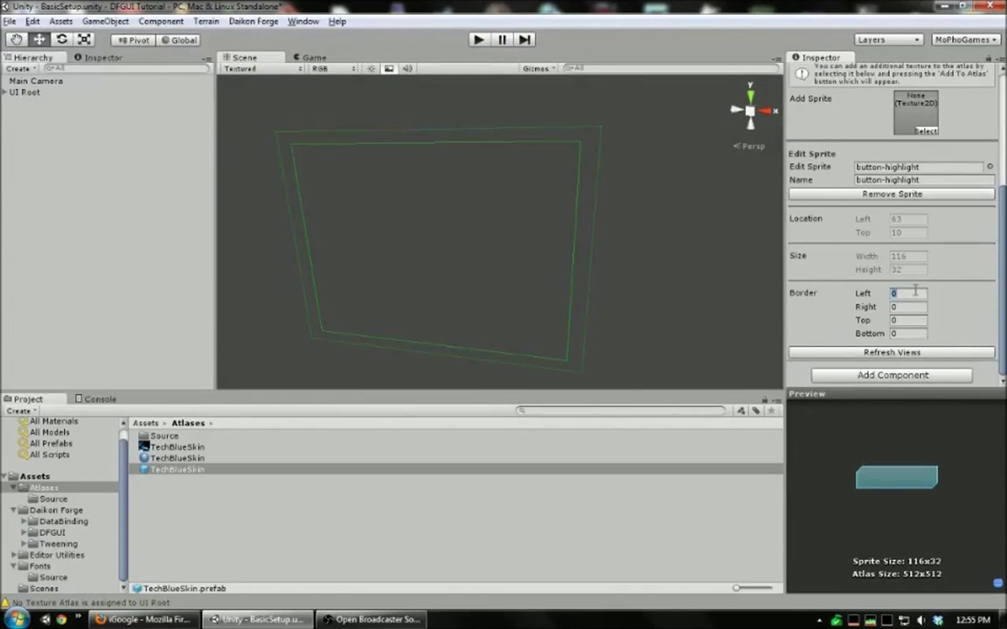
{"action": "type", "text": "10"}
{"action": "key", "text": "Tab"}
{"action": "type", "text": "10"}
{"action": "key", "text": "Tab"}
{"action": "type", "text": "5"}
{"action": "key", "text": "Tab"}
{"action": "type", "text": "5"}
{"action": "key", "text": "Tab"}
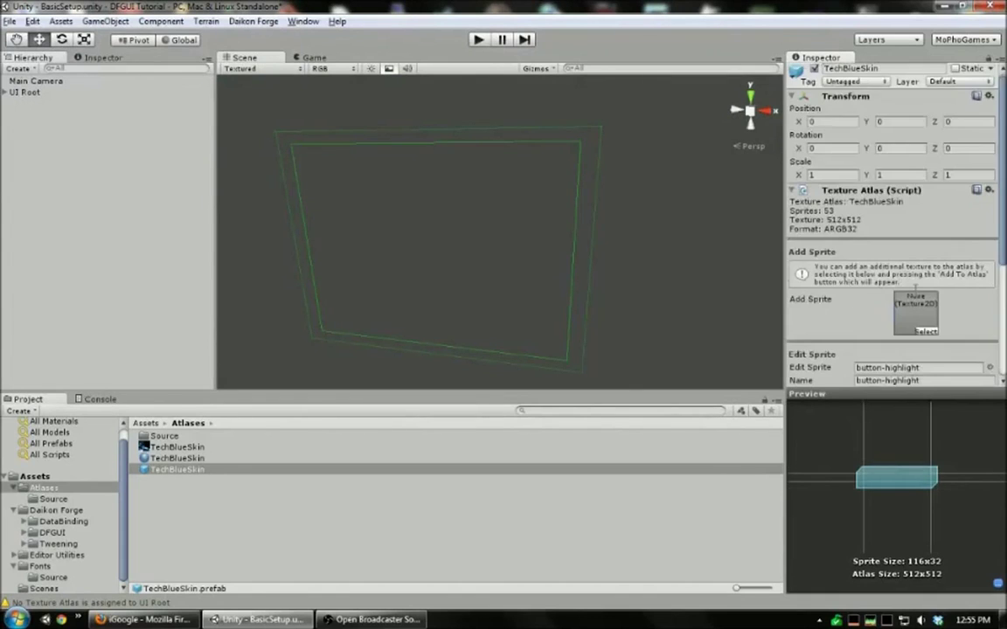
{"action": "scroll", "coordinate": [977, 298], "scroll_direction": "down", "scroll_amount": 5}
{"action": "scroll", "coordinate": [976, 298], "scroll_direction": "up", "scroll_amount": 5}
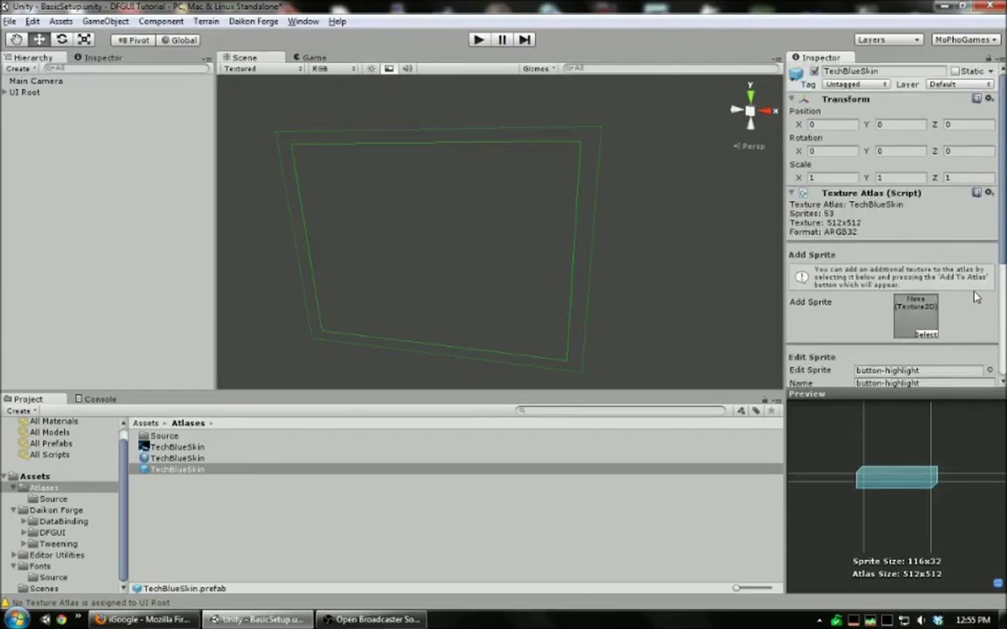
{"action": "scroll", "coordinate": [976, 298], "scroll_direction": "down", "scroll_amount": 5}
- Switch to the button-disabled sprite and enter a border of 10
{"action": "left_click", "coordinate": [990, 167]}
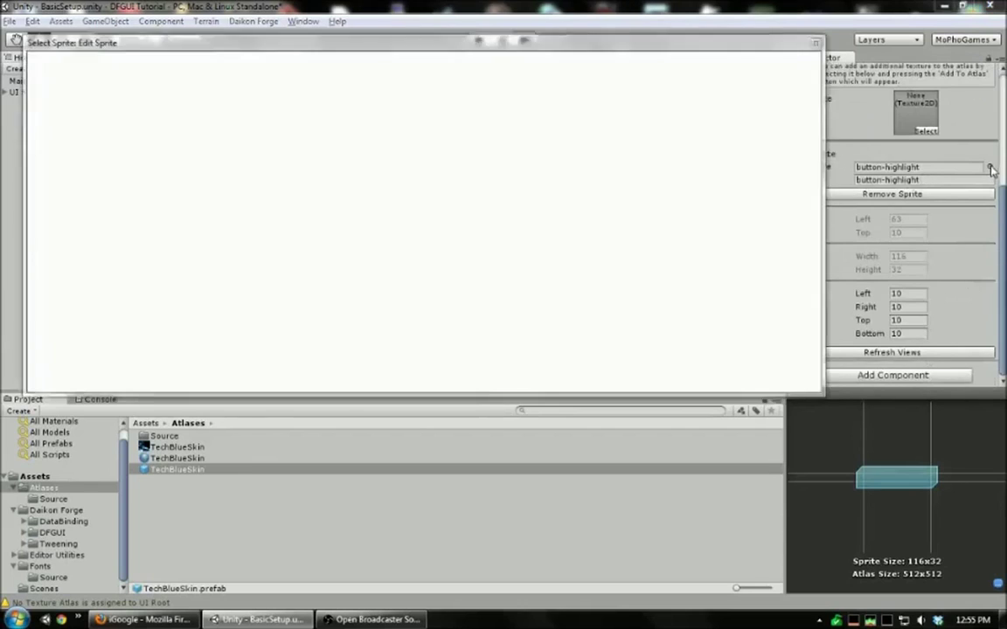
{"action": "left_click", "coordinate": [210, 114]}
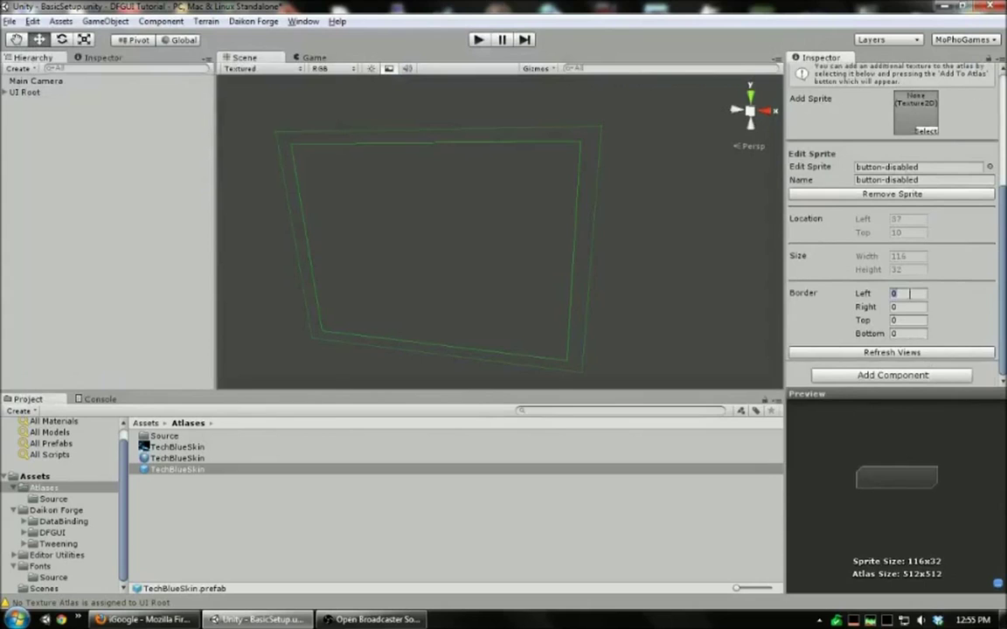
{"action": "type", "text": "10"}
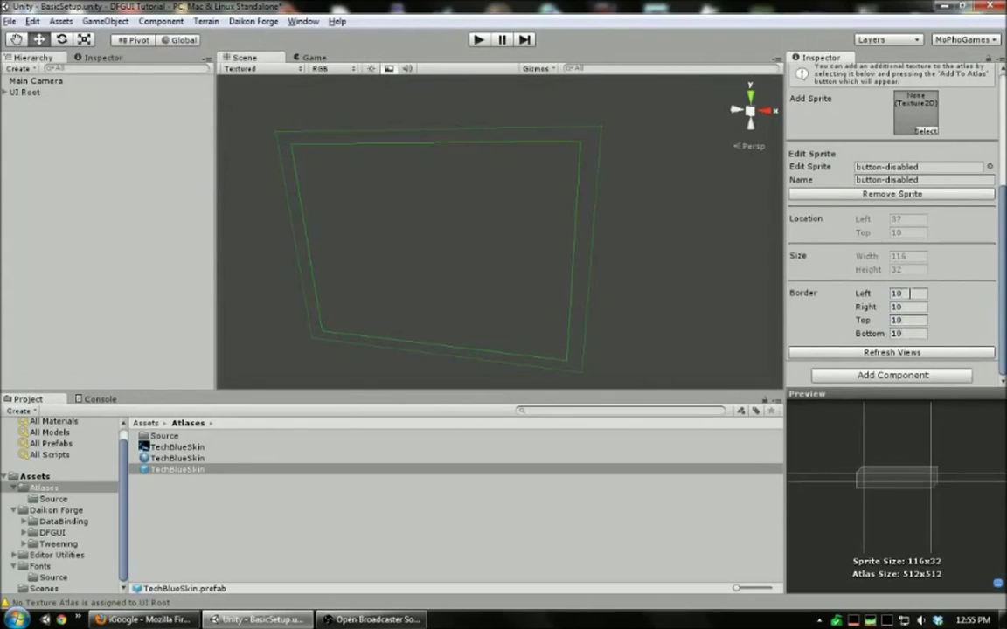
{"action": "scroll", "coordinate": [940, 358], "scroll_direction": "up", "scroll_amount": 5}
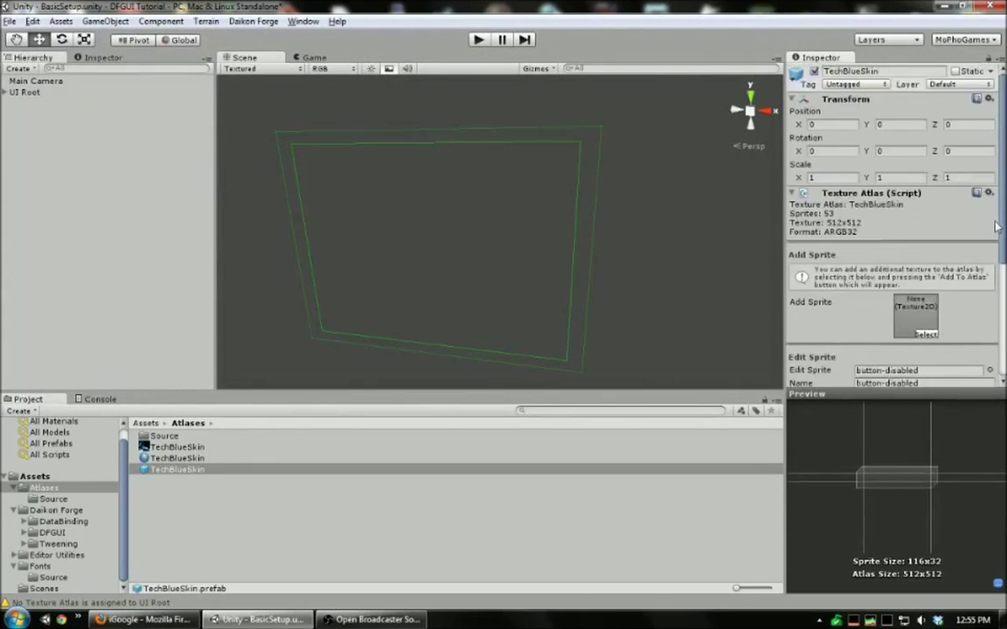
{"action": "scroll", "coordinate": [940, 359], "scroll_direction": "down", "scroll_amount": 1}
{"action": "scroll", "coordinate": [832, 302], "scroll_direction": "down", "scroll_amount": 1}
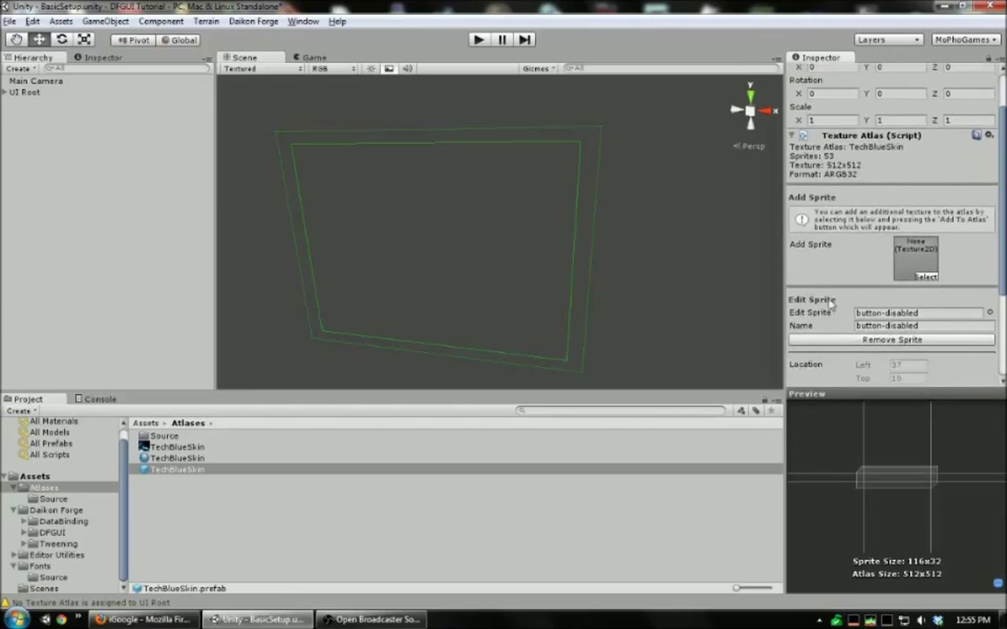
- Close the texture chooser without adding anything, then deselect the TechBlueSkin atlas
{"action": "left_click", "coordinate": [837, 252]}
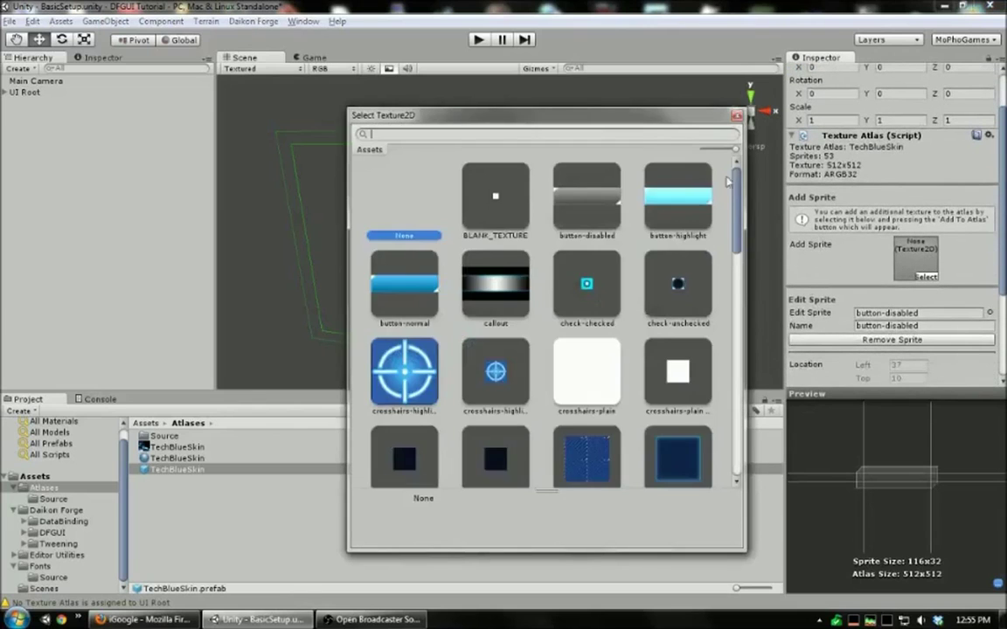
{"action": "left_click_drag", "start_coordinate": [739, 170], "coordinate": [668, 402]}
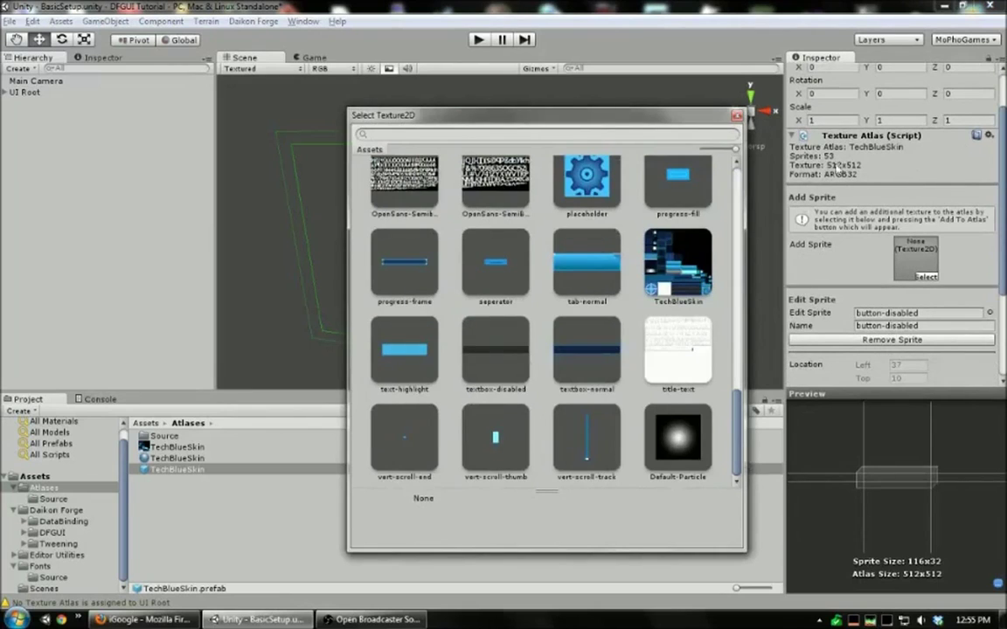
{"action": "left_click_drag", "start_coordinate": [663, 123], "coordinate": [602, 110]}
{"action": "left_click", "coordinate": [676, 104]}
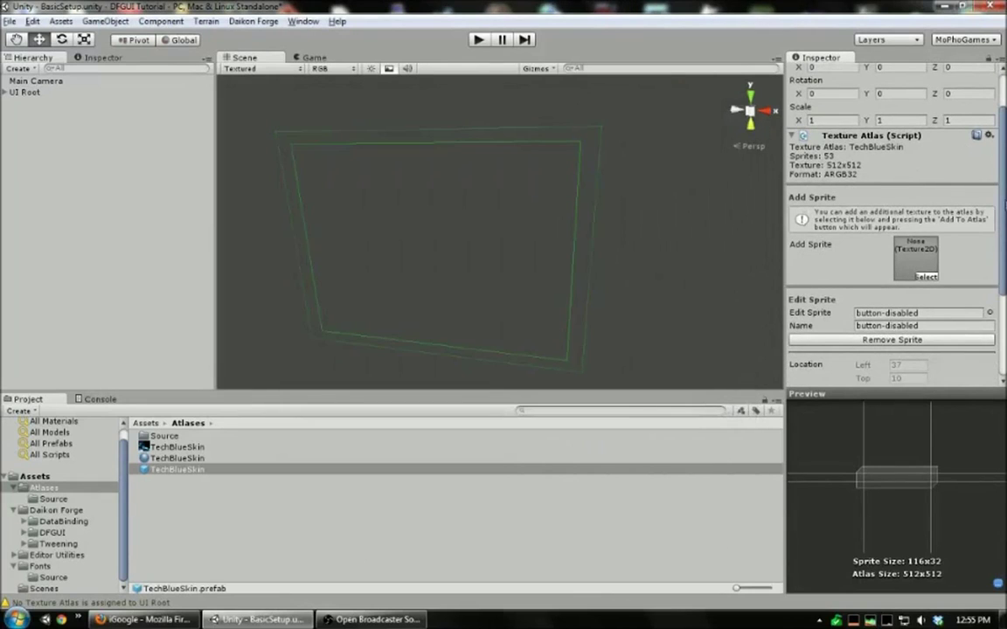
{"action": "scroll", "coordinate": [873, 181], "scroll_direction": "down", "scroll_amount": 2}
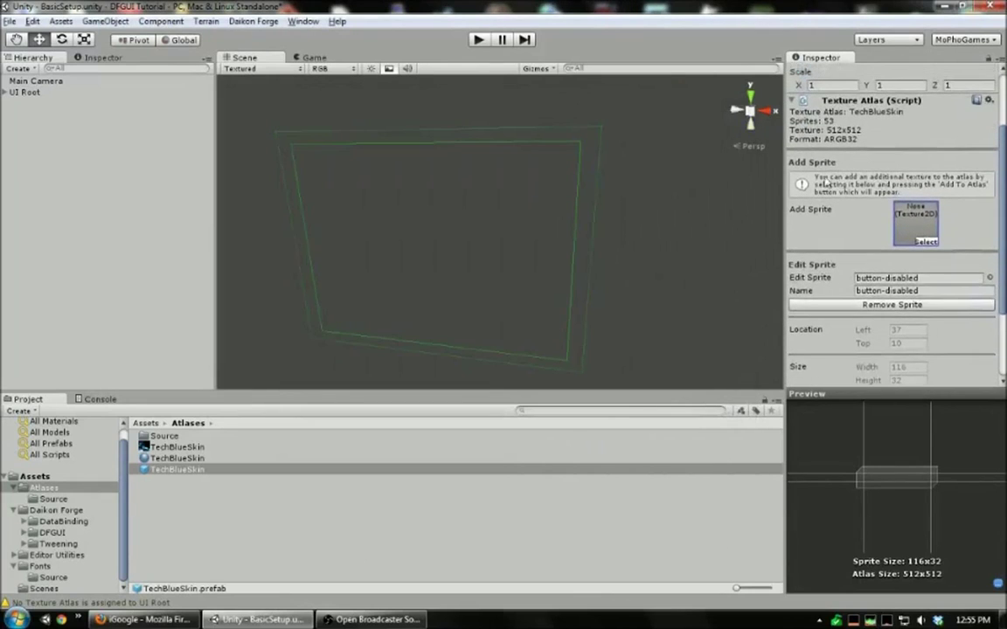
{"action": "left_click", "coordinate": [246, 529]}
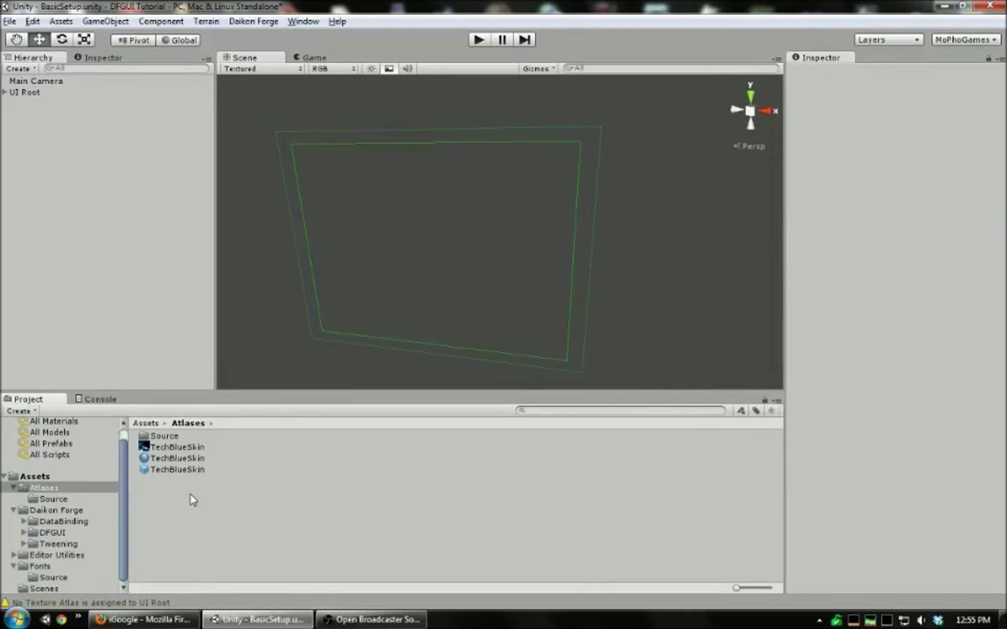
- Set UI Root's GUIManager Default Atlas to TechBlueSkin, then deselect UI Root
{"action": "left_click", "coordinate": [196, 450]}
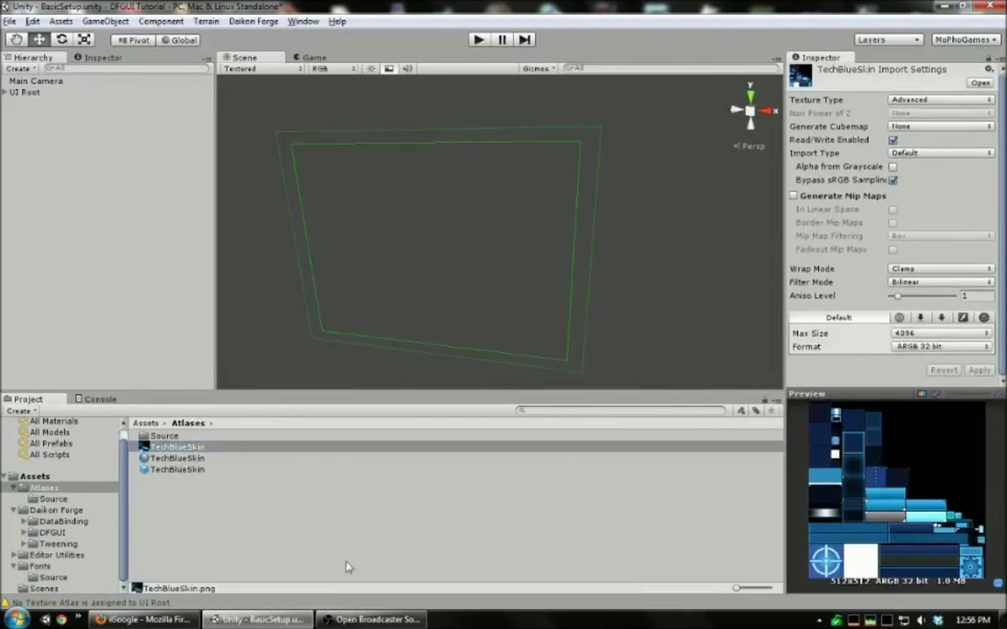
{"action": "left_click", "coordinate": [260, 526]}
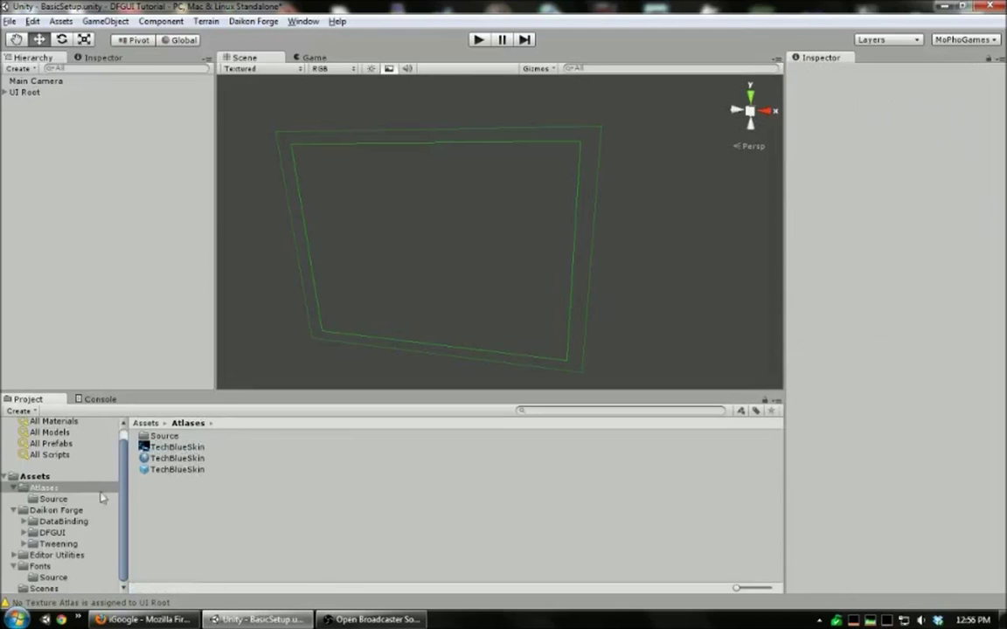
{"action": "left_click", "coordinate": [44, 93]}
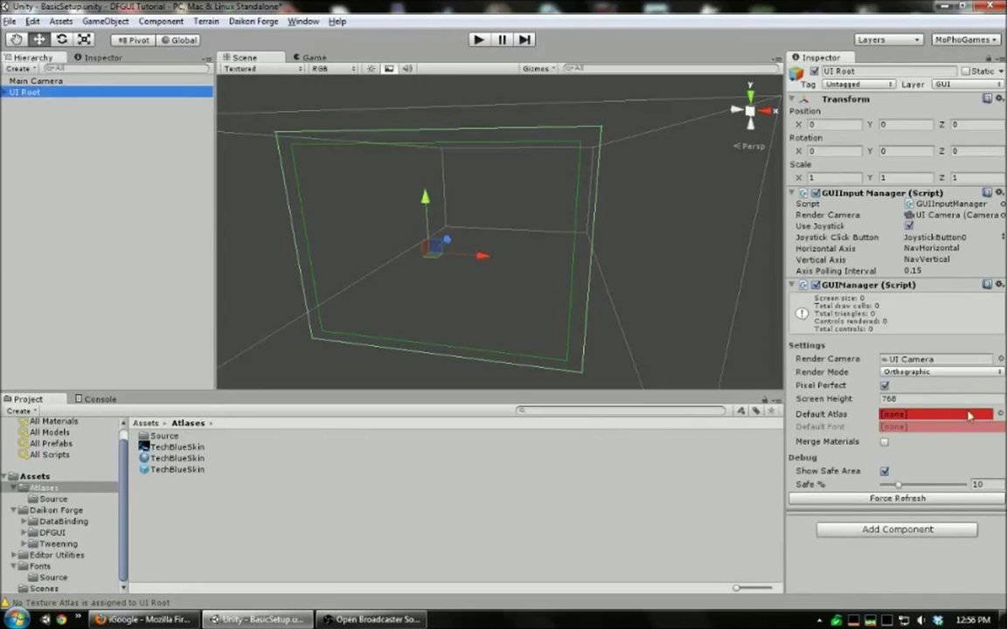
{"action": "left_click", "coordinate": [1000, 414]}
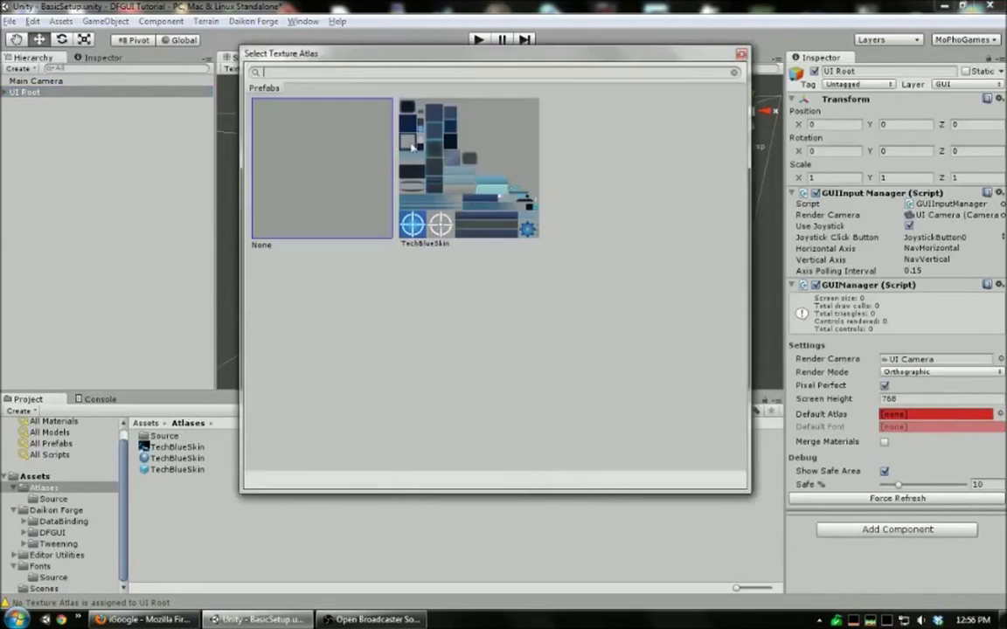
{"action": "double_click", "coordinate": [439, 225]}
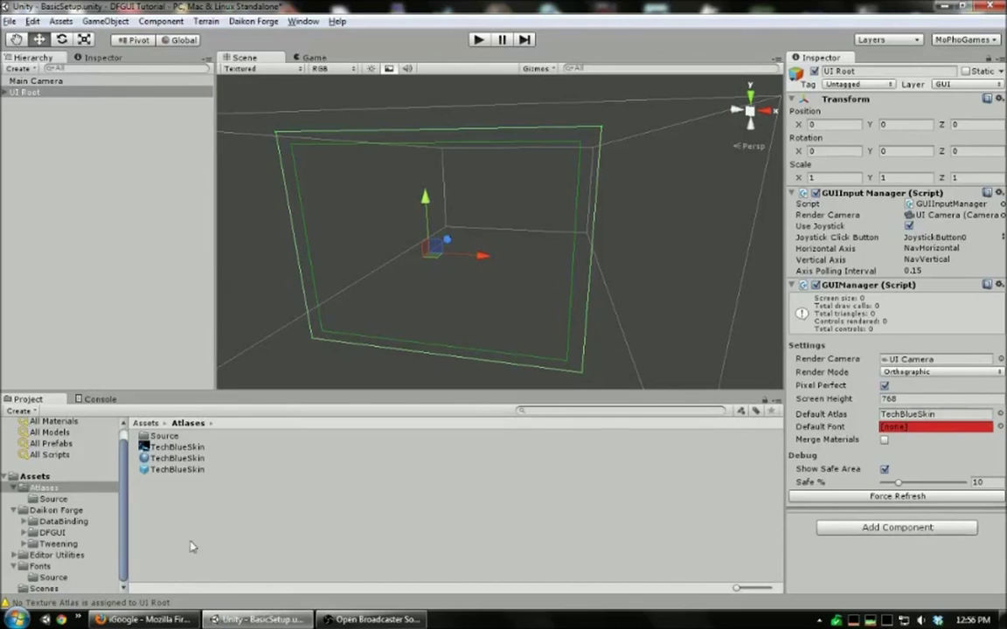
{"action": "left_click", "coordinate": [241, 525]}
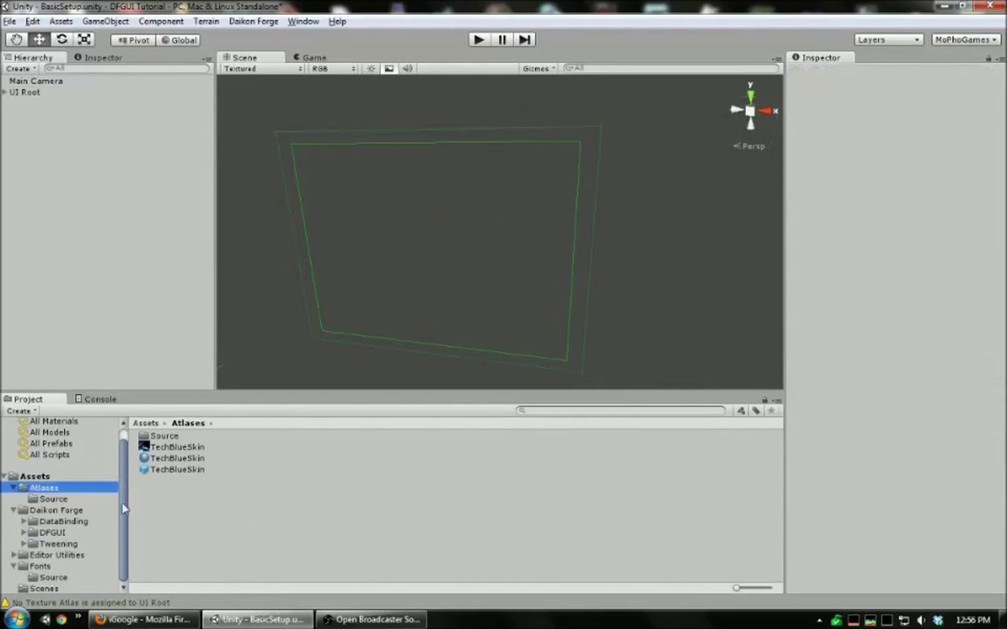
- In Fonts/Source, read the OpenSans-Semibold-18px .fnt description, then view the 18px png's import settings
{"action": "left_click", "coordinate": [55, 578]}
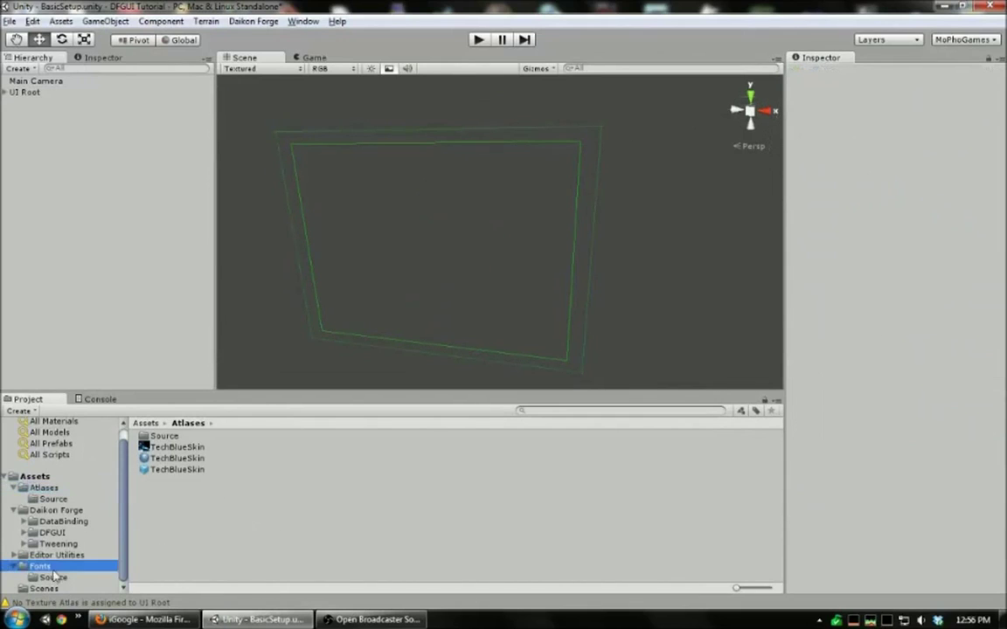
{"action": "left_click", "coordinate": [199, 554]}
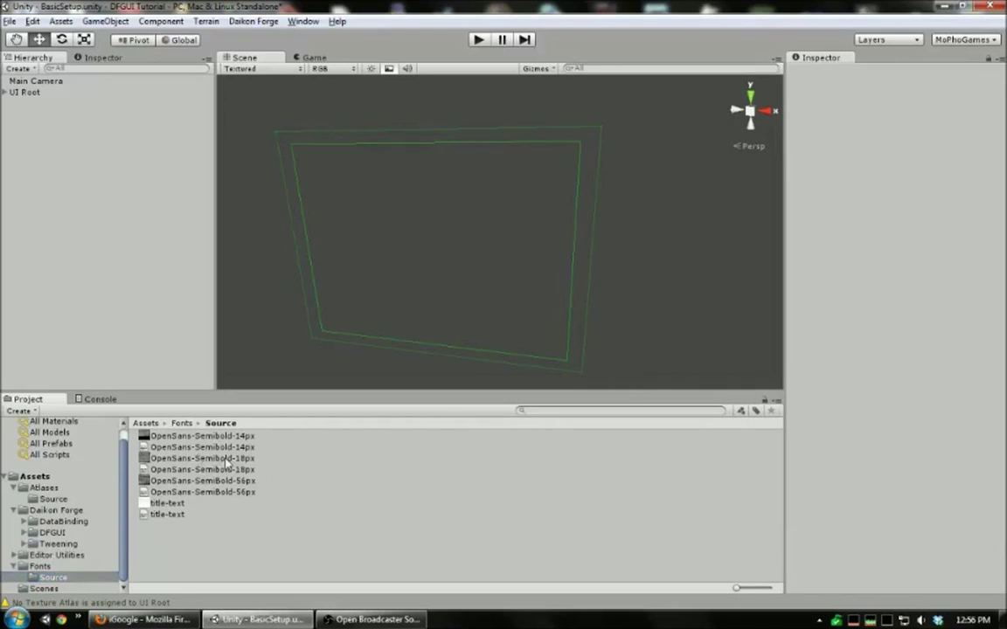
{"action": "left_click", "coordinate": [204, 469]}
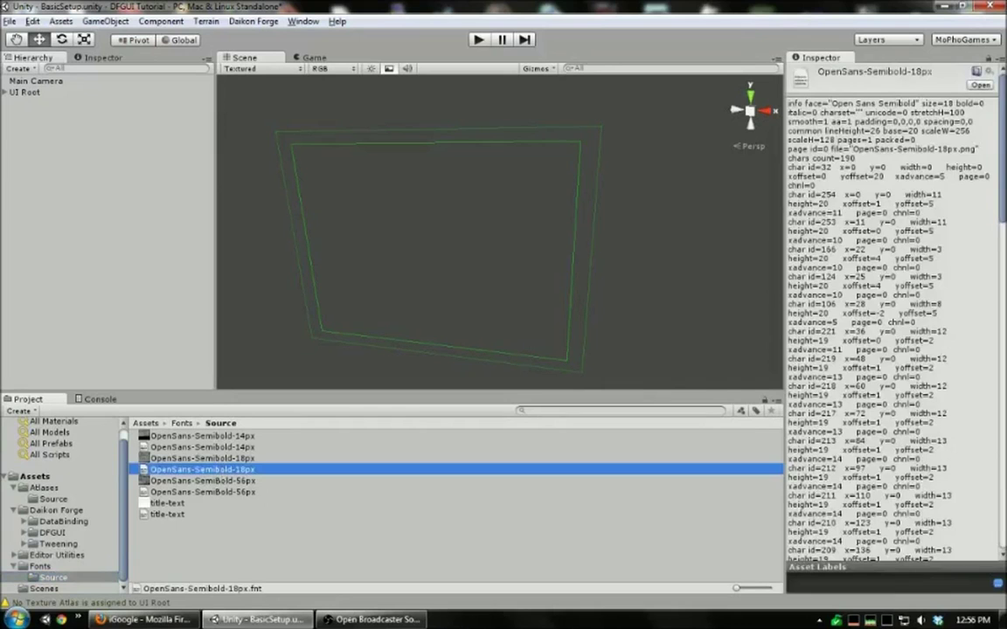
{"action": "mouse_move", "coordinate": [1003, 131]}
{"action": "left_mouse_down"}
{"action": "mouse_move", "coordinate": [1002, 171]}
{"action": "mouse_move", "coordinate": [1004, 131]}
{"action": "left_mouse_up"}
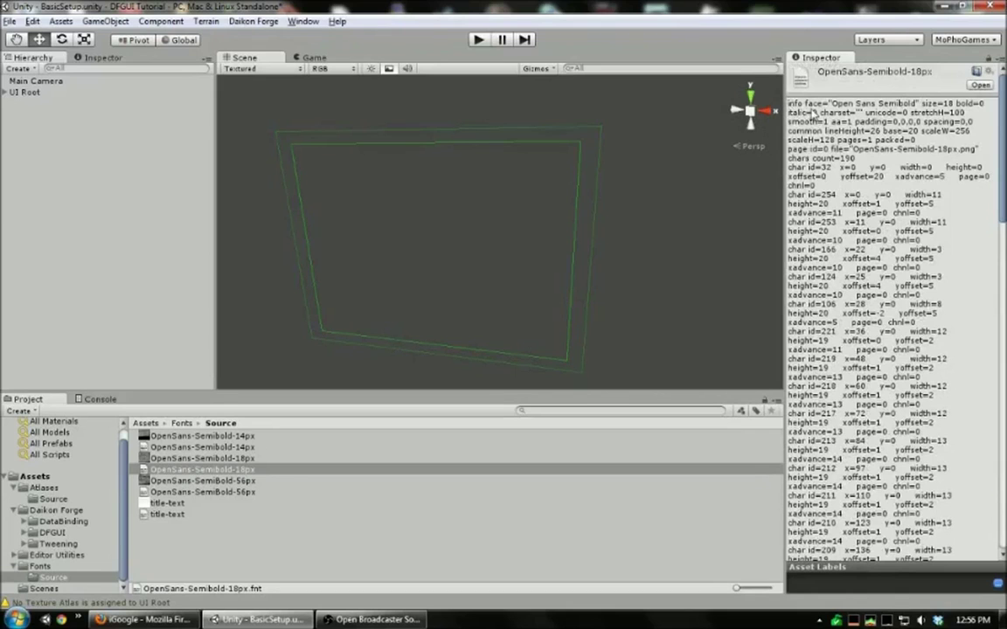
{"action": "scroll", "coordinate": [812, 166], "scroll_direction": "down", "scroll_amount": 2}
{"action": "scroll", "coordinate": [883, 179], "scroll_direction": "up", "scroll_amount": 2}
{"action": "scroll", "coordinate": [996, 157], "scroll_direction": "down", "scroll_amount": 2}
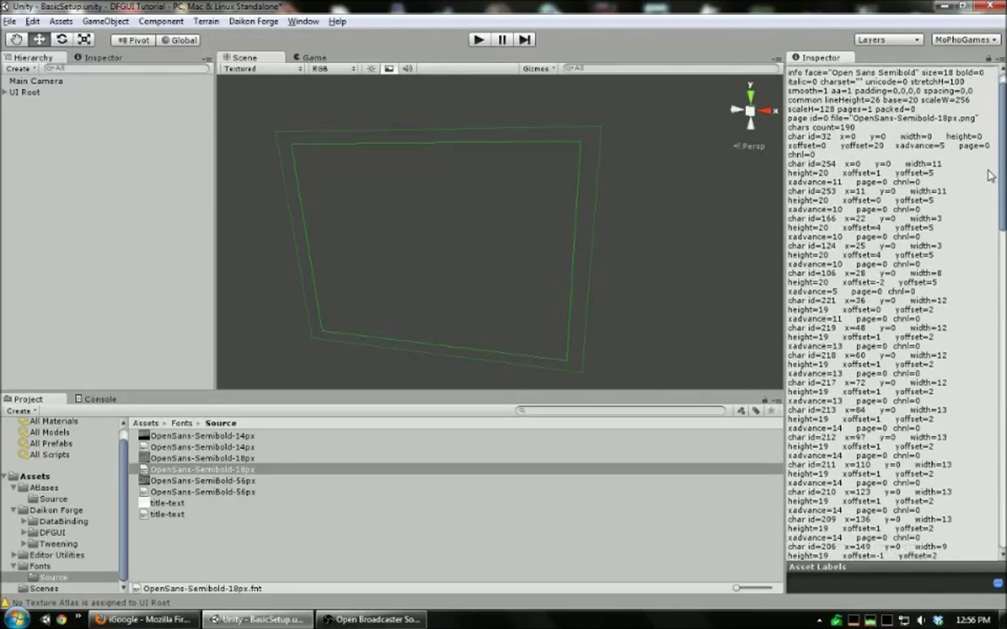
{"action": "scroll", "coordinate": [993, 145], "scroll_direction": "up", "scroll_amount": 2}
{"action": "scroll", "coordinate": [892, 131], "scroll_direction": "down", "scroll_amount": 2}
{"action": "scroll", "coordinate": [891, 131], "scroll_direction": "up", "scroll_amount": 2}
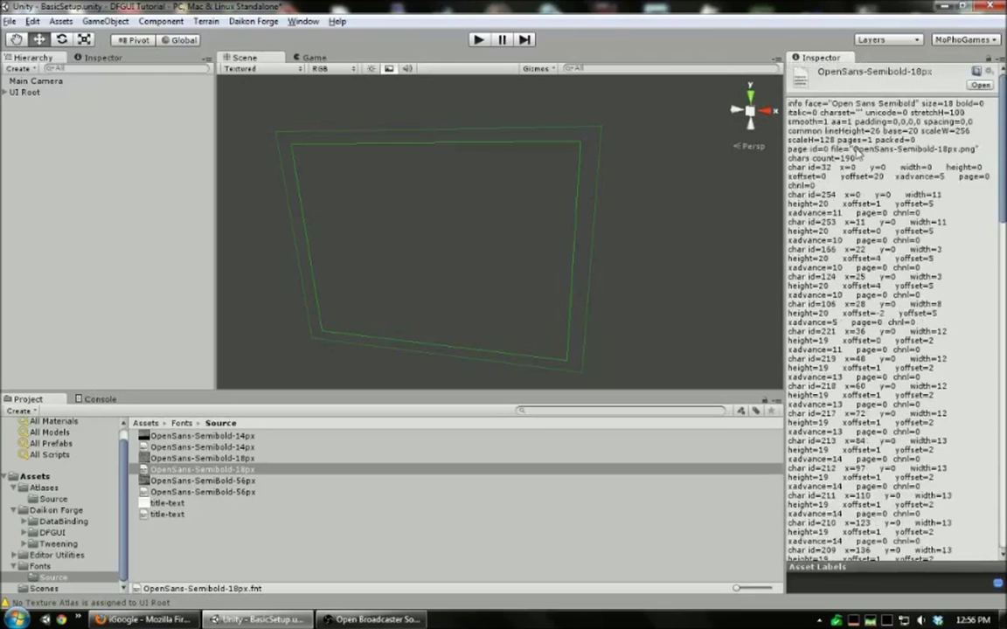
{"action": "scroll", "coordinate": [800, 131], "scroll_direction": "down", "scroll_amount": 3}
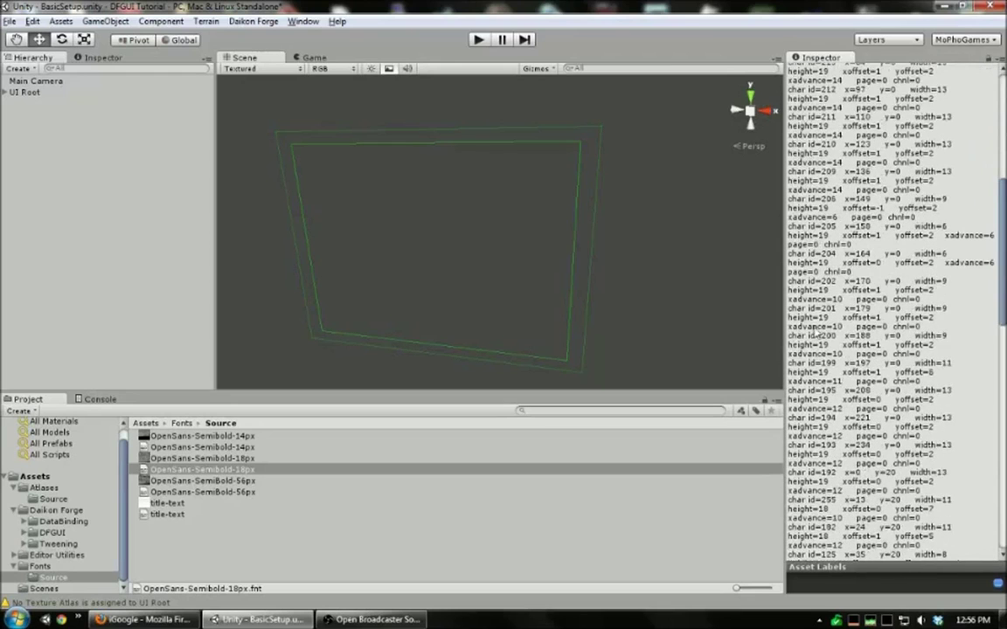
{"action": "scroll", "coordinate": [831, 331], "scroll_direction": "up", "scroll_amount": 3}
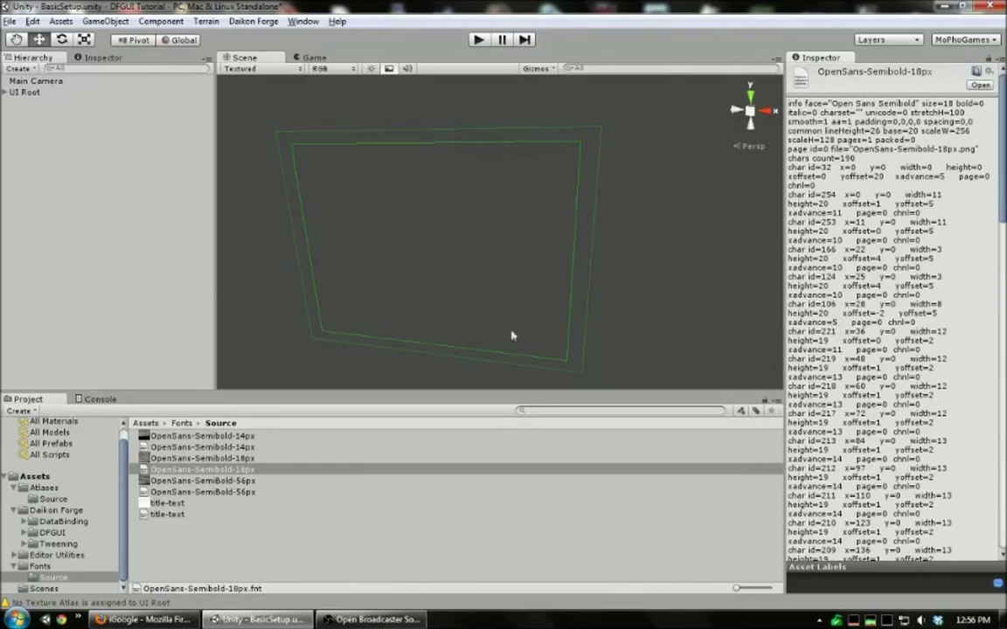
{"action": "left_click", "coordinate": [224, 546]}
{"action": "left_click", "coordinate": [232, 458]}
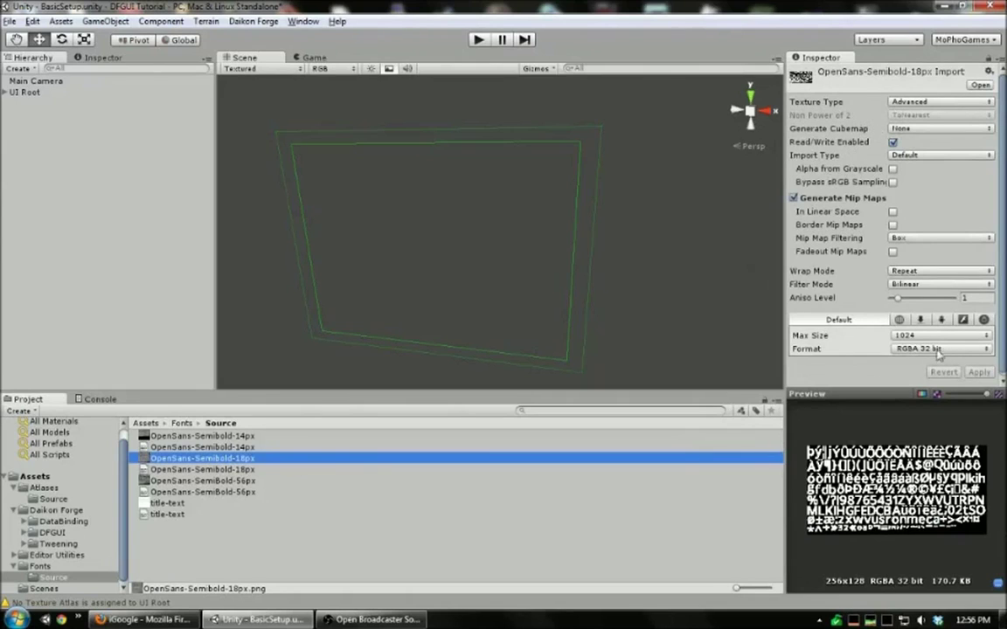
- From the 18px texture and .fnt file, create and save the OpenSansSemibold18 font definition prefab with Daikon Forge
{"action": "left_click", "coordinate": [194, 557]}
{"action": "left_click", "coordinate": [188, 458]}
{"action": "left_click", "coordinate": [205, 470], "text": "ctrl"}
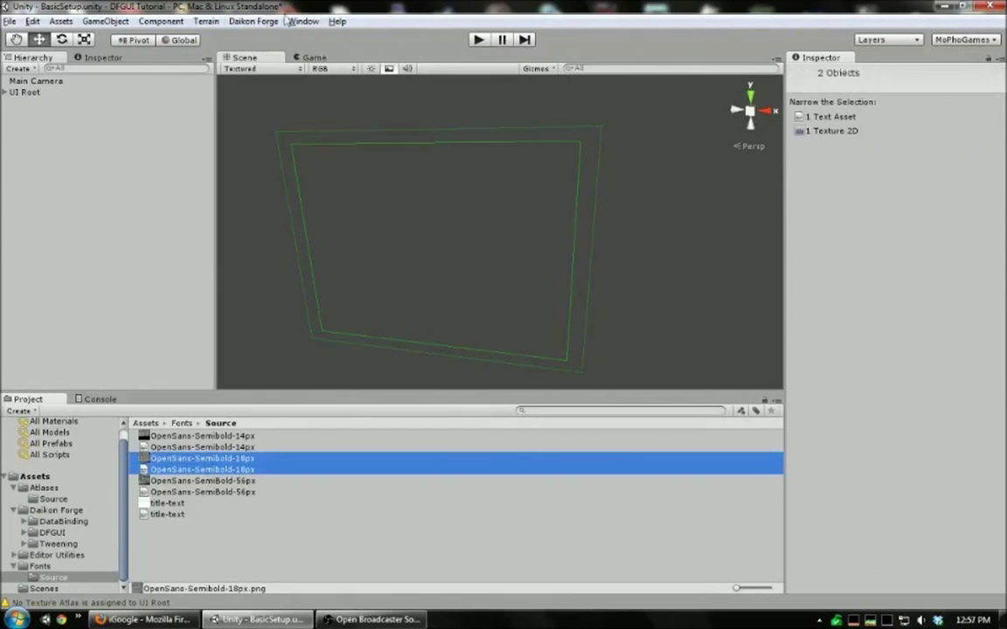
{"action": "left_click", "coordinate": [258, 21]}
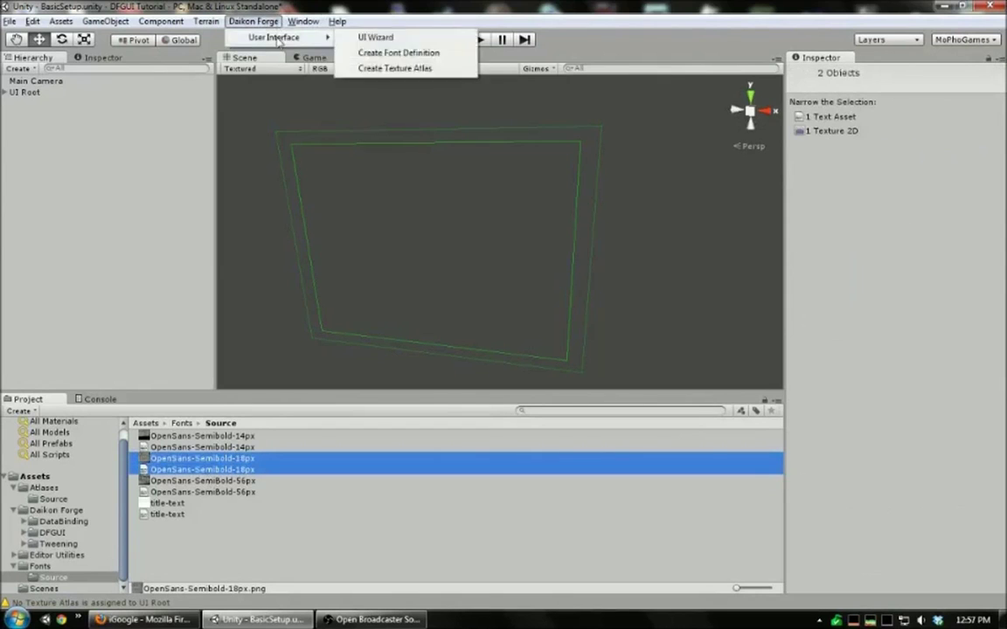
{"action": "mouse_move", "coordinate": [267, 38]}
{"action": "left_click", "coordinate": [368, 52]}
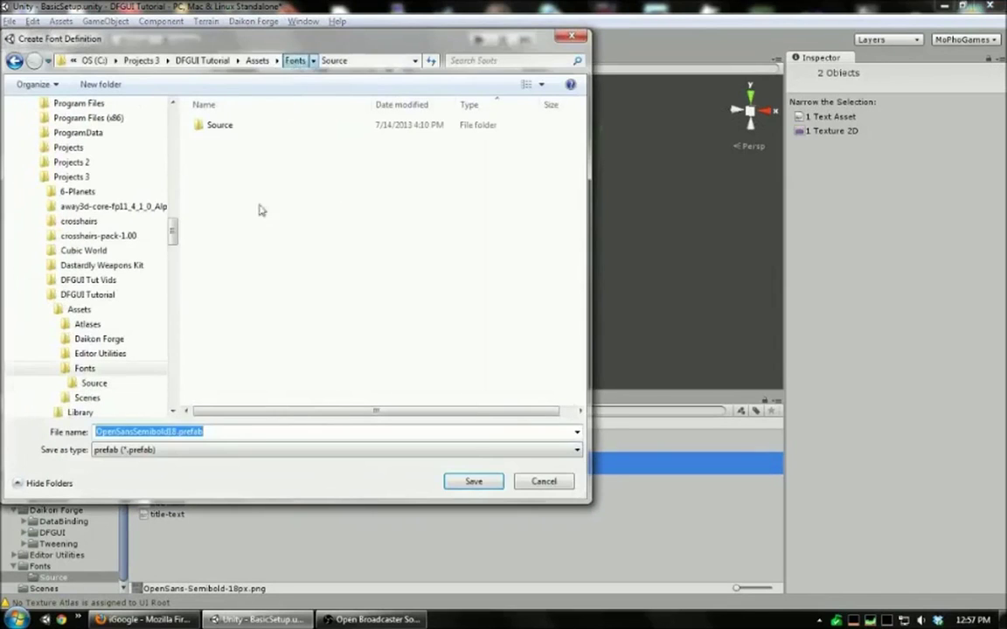
{"action": "left_click", "coordinate": [222, 434]}
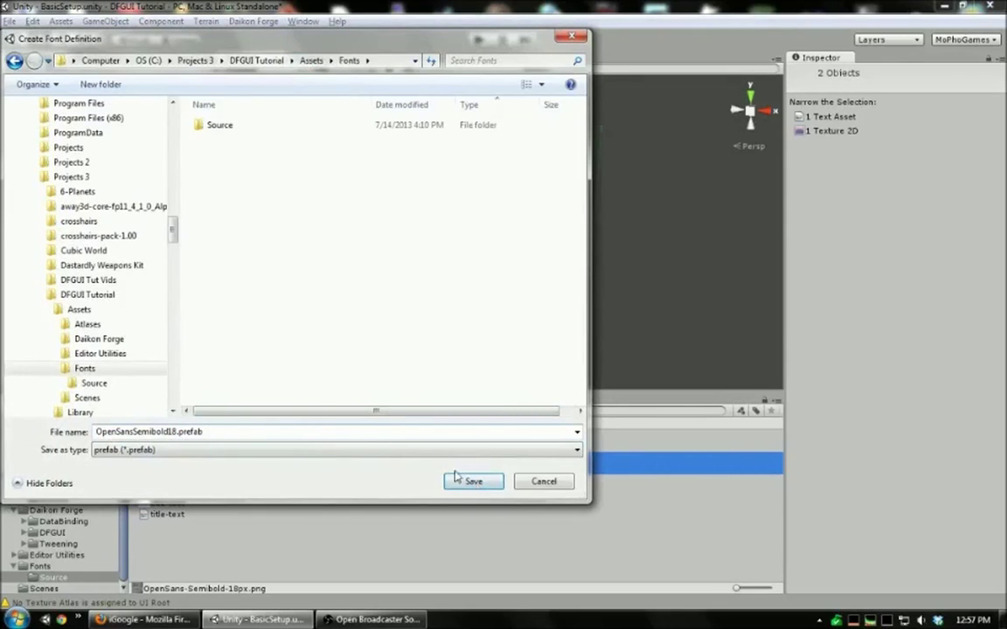
{"action": "left_click", "coordinate": [479, 483]}
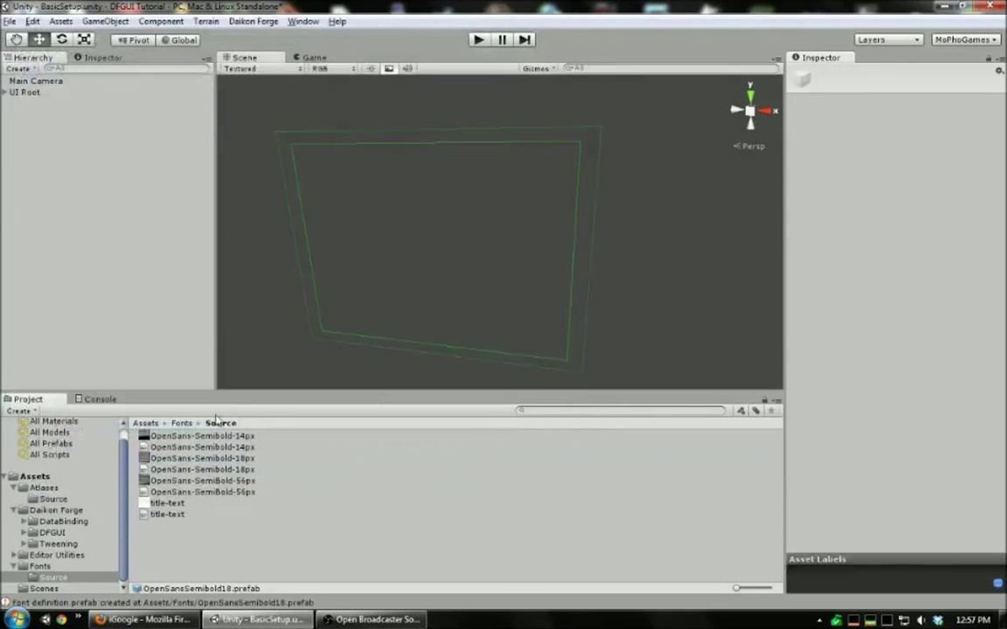
{"action": "left_click", "coordinate": [229, 437]}
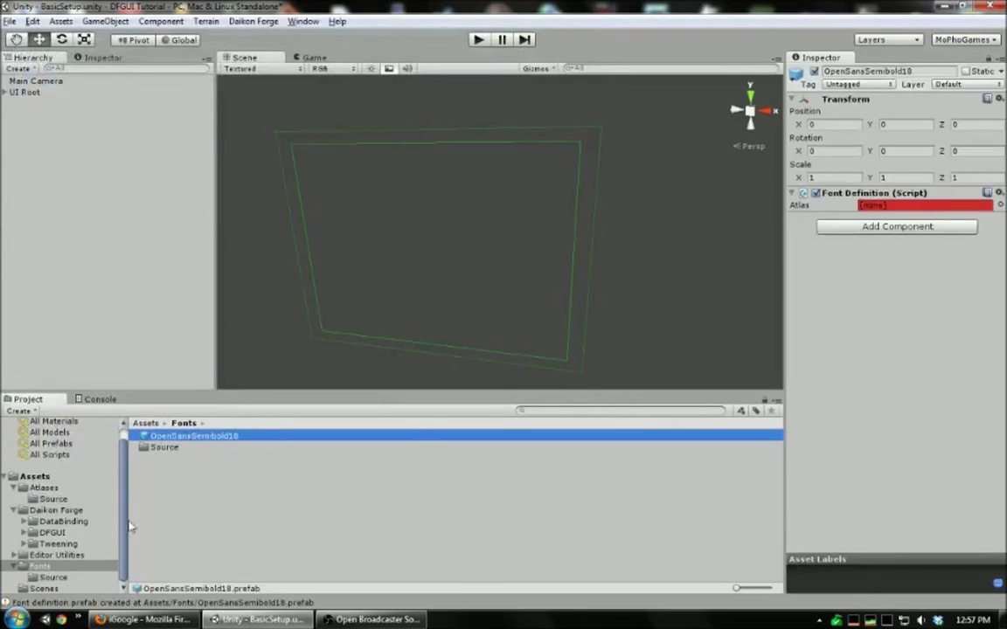
- Add the OpenSans-Semibold-18px texture as a sprite to the TechBlueSkin atlas
{"action": "double_click", "coordinate": [163, 447]}
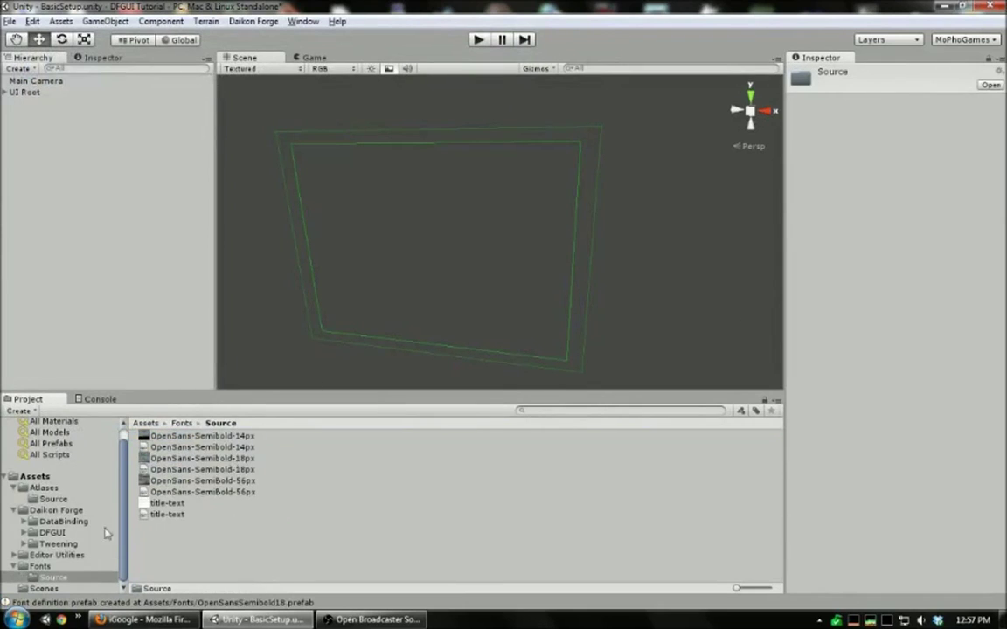
{"action": "left_click", "coordinate": [44, 488]}
{"action": "left_click", "coordinate": [184, 470]}
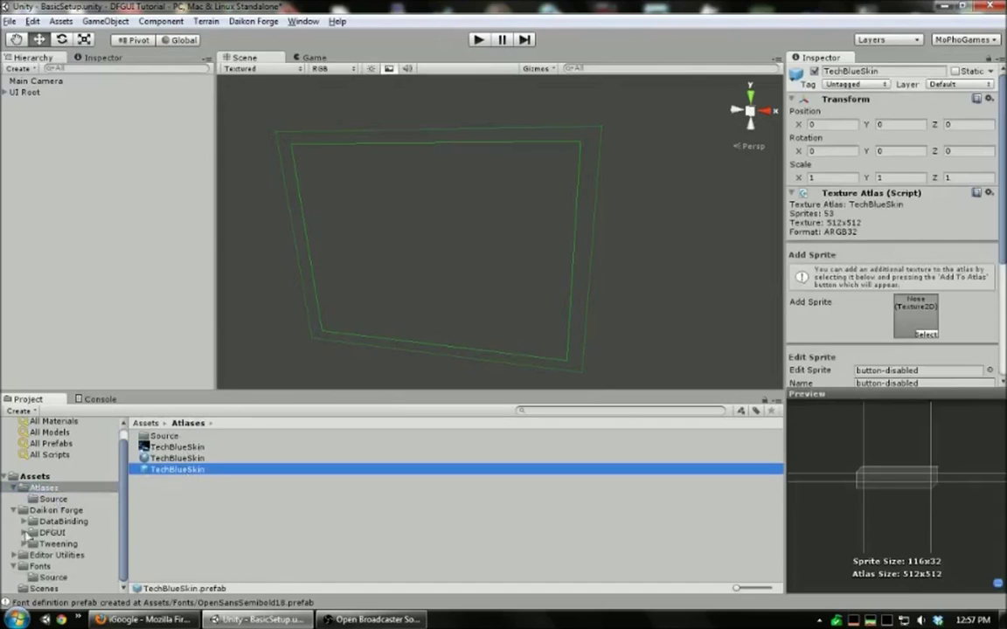
{"action": "left_click", "coordinate": [68, 568]}
{"action": "left_click", "coordinate": [52, 577]}
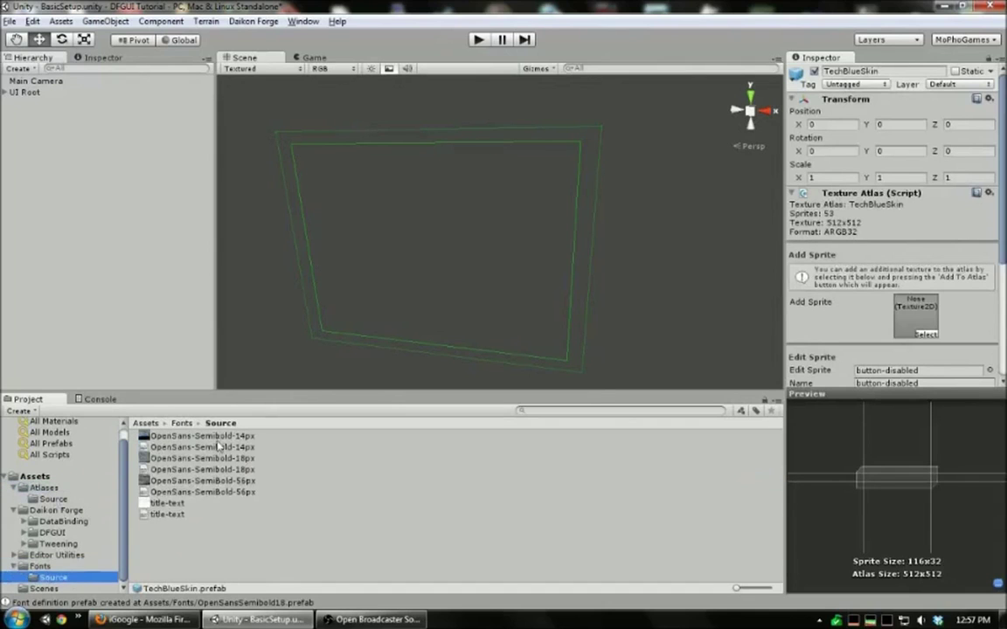
{"action": "left_click_drag", "start_coordinate": [201, 458], "coordinate": [916, 316]}
{"action": "left_click", "coordinate": [916, 346]}
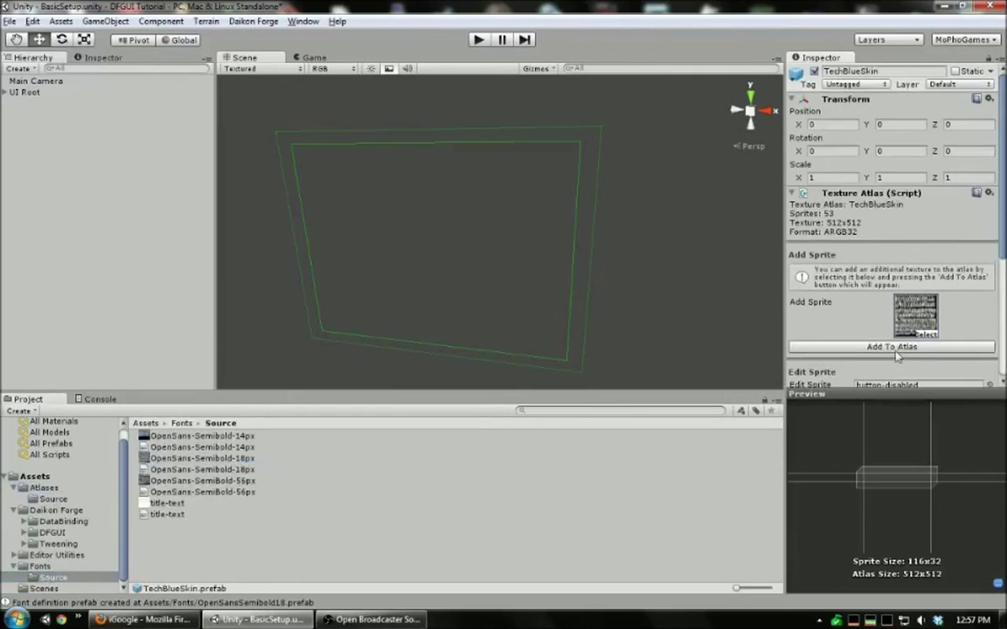
{"action": "left_click", "coordinate": [589, 338]}
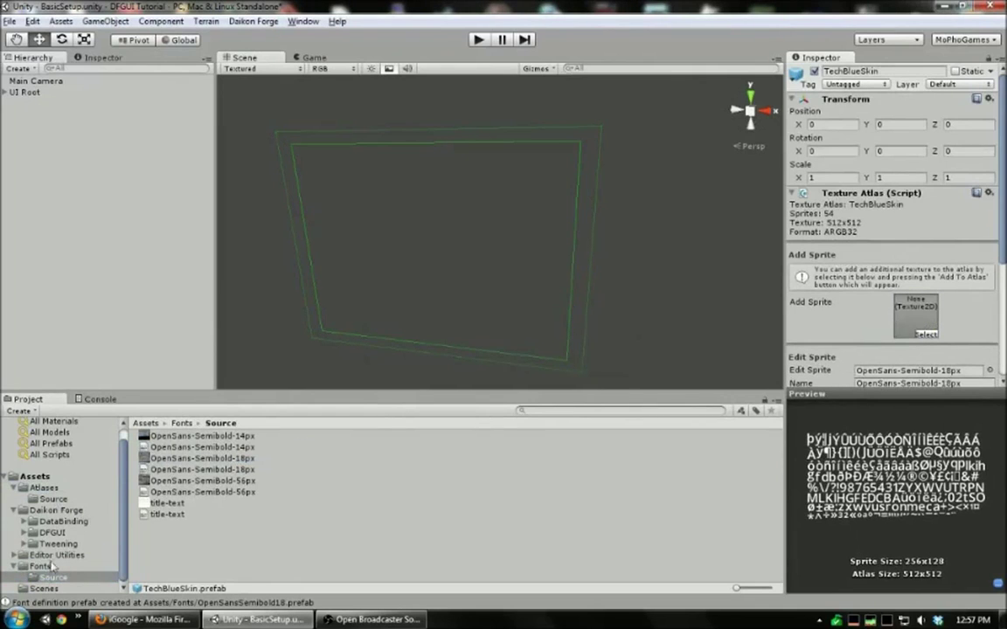
- Set OpenSansSemibold18's Atlas to TechBlueSkin and its Font Sprite to OpenSans-Semibold-18px
{"action": "left_click", "coordinate": [184, 423]}
{"action": "left_click", "coordinate": [245, 448]}
{"action": "left_click", "coordinate": [249, 437]}
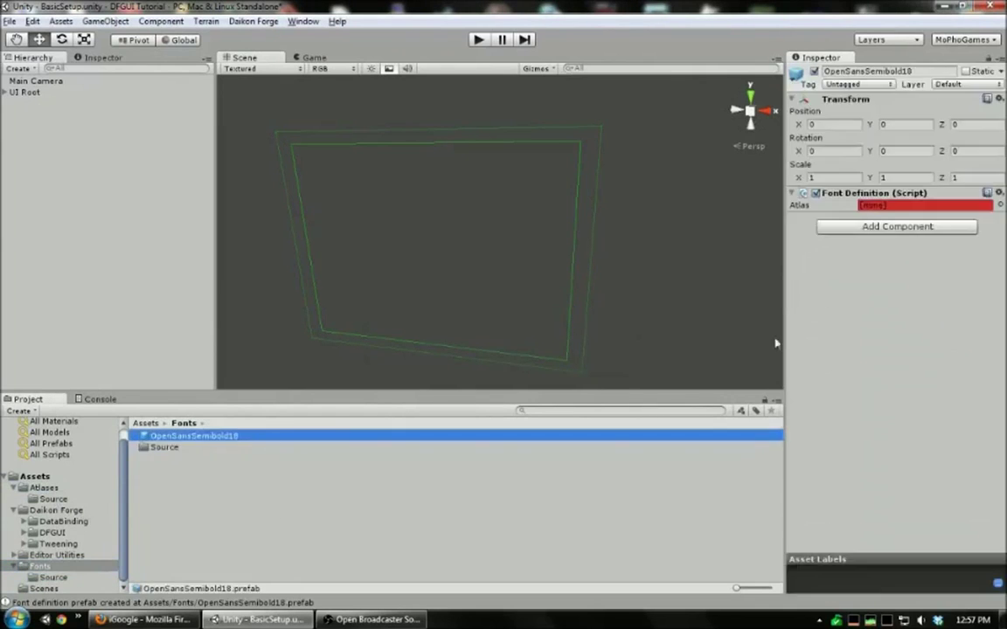
{"action": "left_click", "coordinate": [998, 204]}
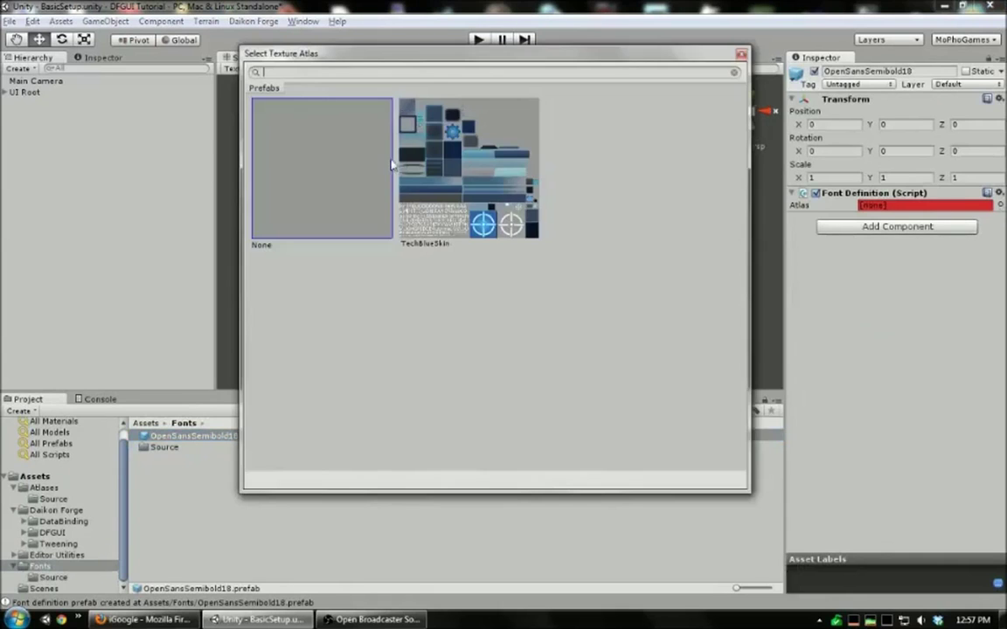
{"action": "double_click", "coordinate": [488, 167]}
{"action": "left_click", "coordinate": [997, 217]}
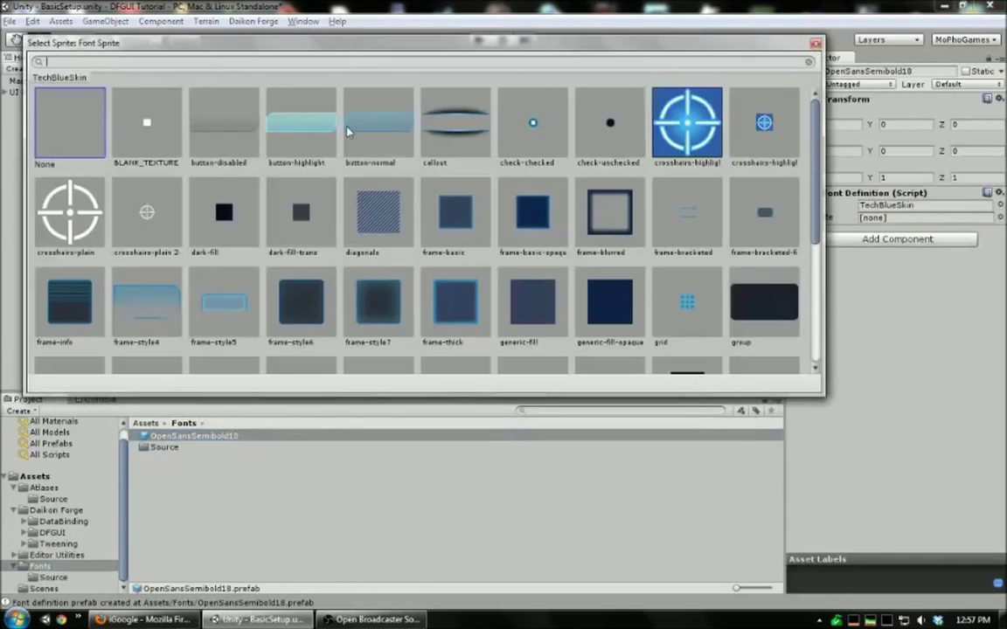
{"action": "type", "text": "open"}
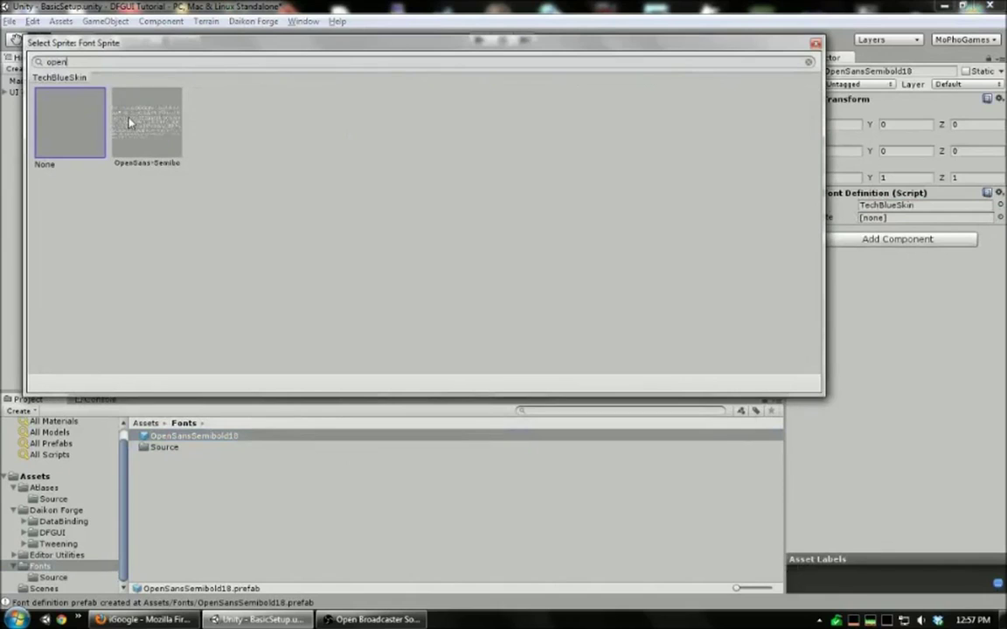
{"action": "double_click", "coordinate": [147, 129]}
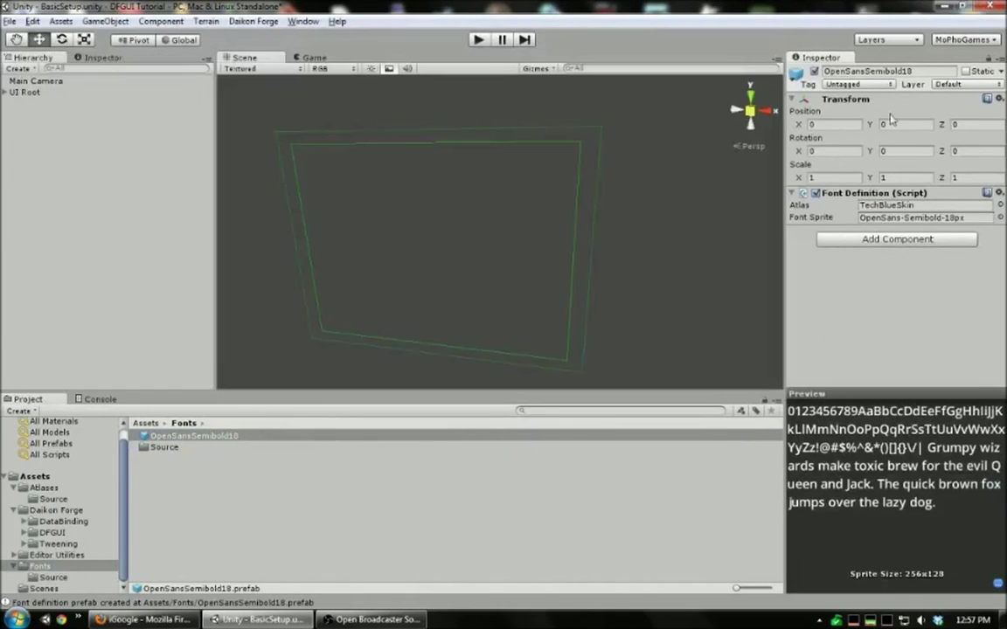
- Drag OpenSansSemibold18 into the UI Root GUIManager's Default Font field
{"action": "left_click", "coordinate": [32, 92]}
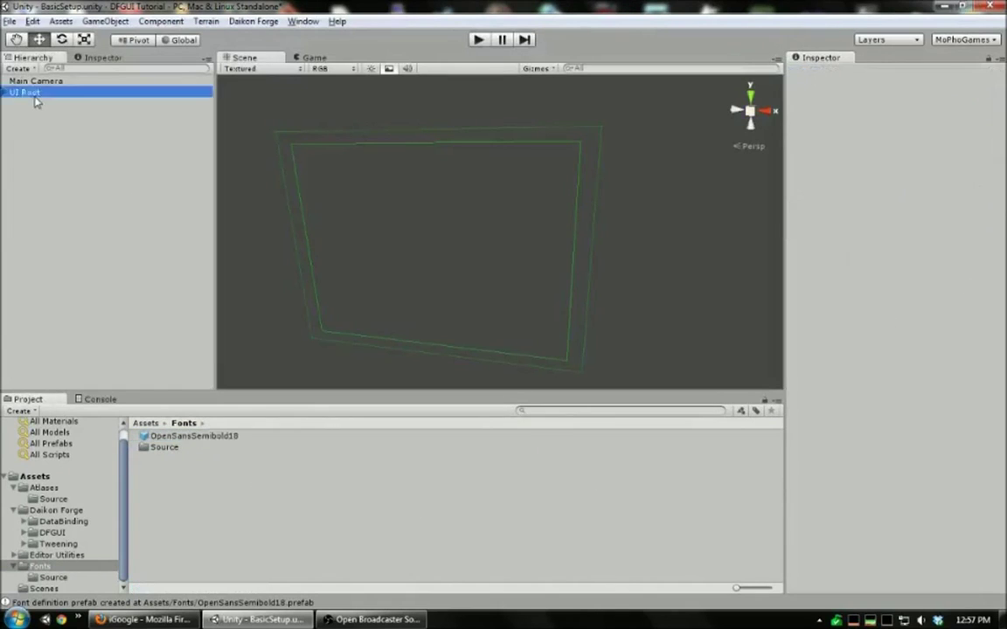
{"action": "left_click", "coordinate": [217, 437]}
{"action": "left_click_drag", "start_coordinate": [219, 443], "coordinate": [874, 427]}
{"action": "left_click_drag", "start_coordinate": [359, 252], "coordinate": [405, 204], "text": "alt"}
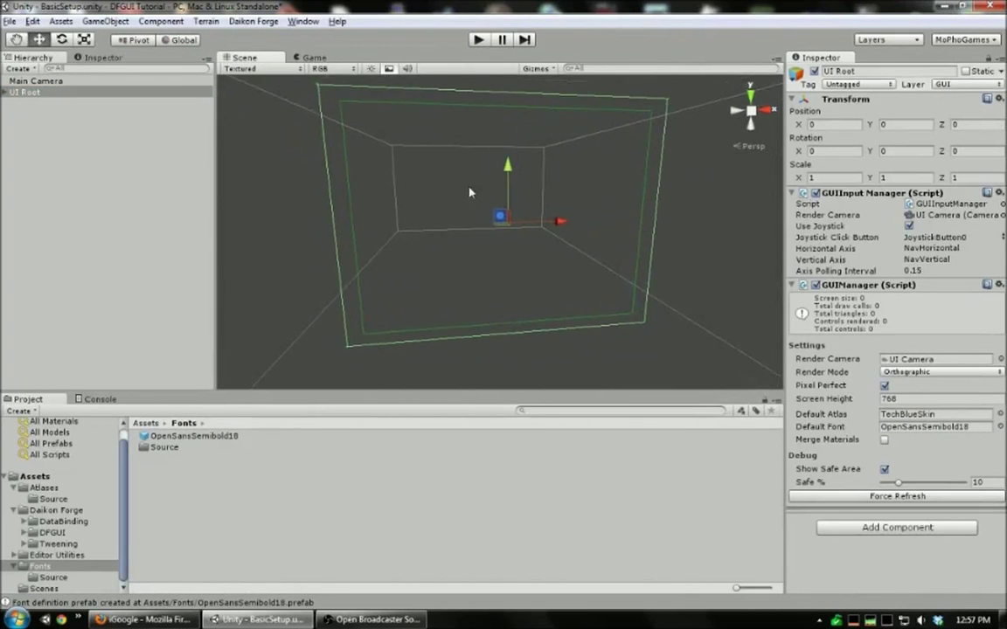
{"action": "left_click_drag", "start_coordinate": [469, 192], "coordinate": [405, 185], "text": "alt"}
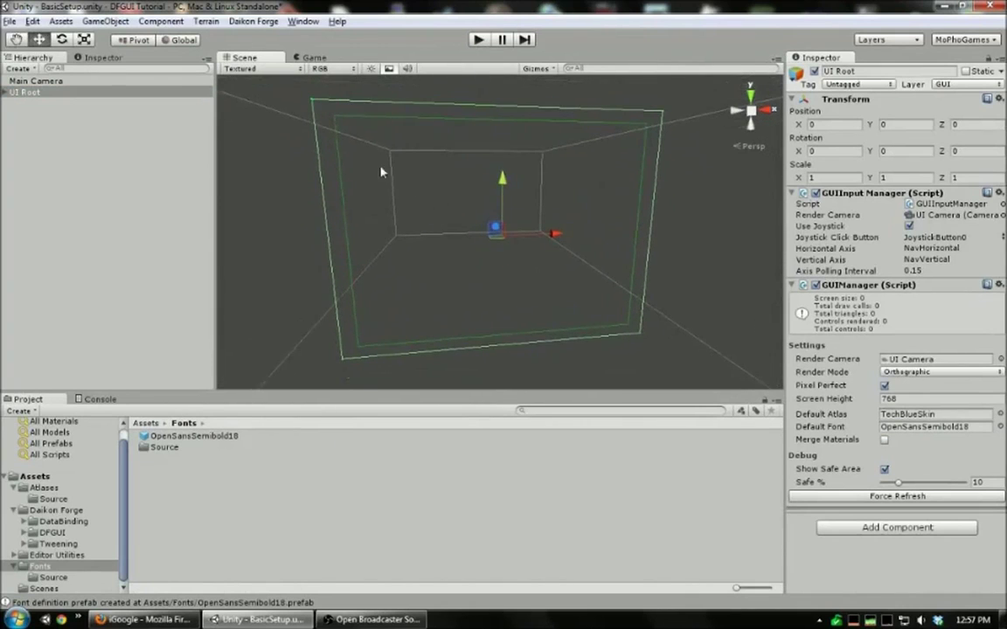
{"action": "scroll", "coordinate": [376, 168], "scroll_direction": "up", "scroll_amount": 5}
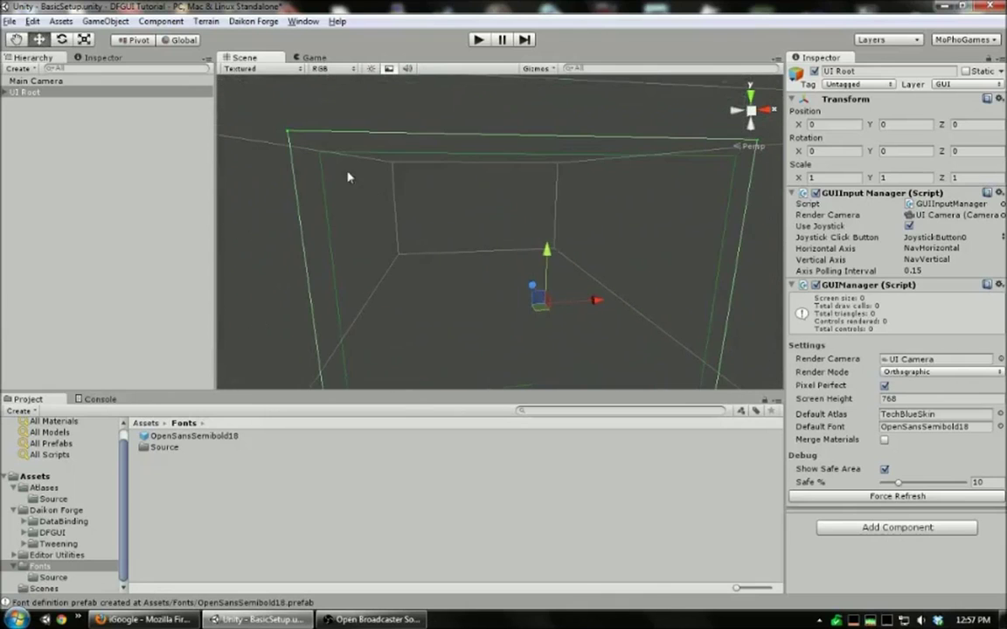
- Add a Label control to the UI Root and move it to the top-left corner
{"action": "right_click", "coordinate": [347, 171]}
{"action": "mouse_move", "coordinate": [400, 178]}
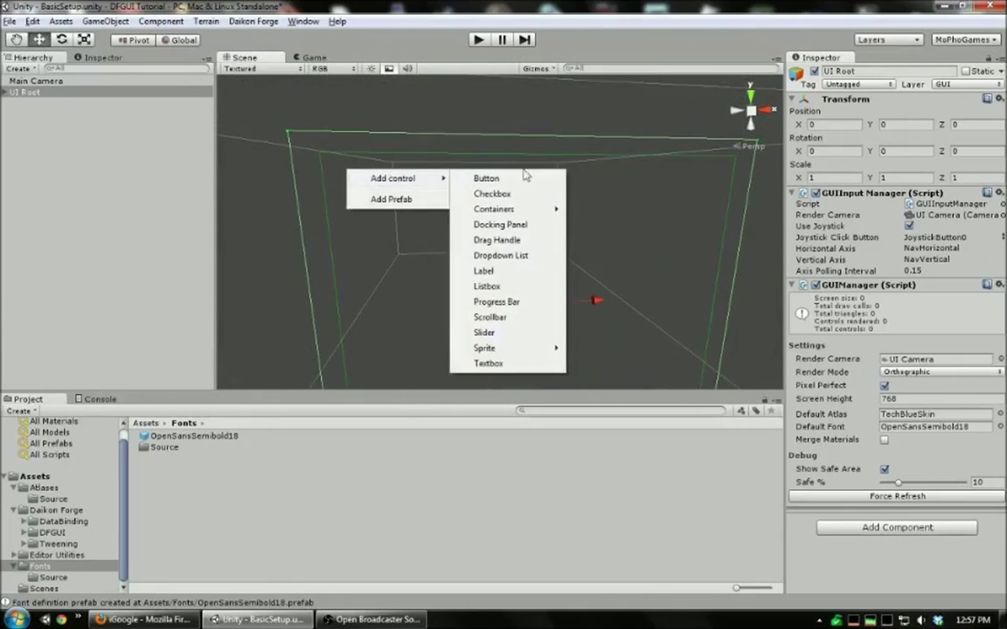
{"action": "left_click", "coordinate": [483, 271]}
{"action": "key", "text": "f"}
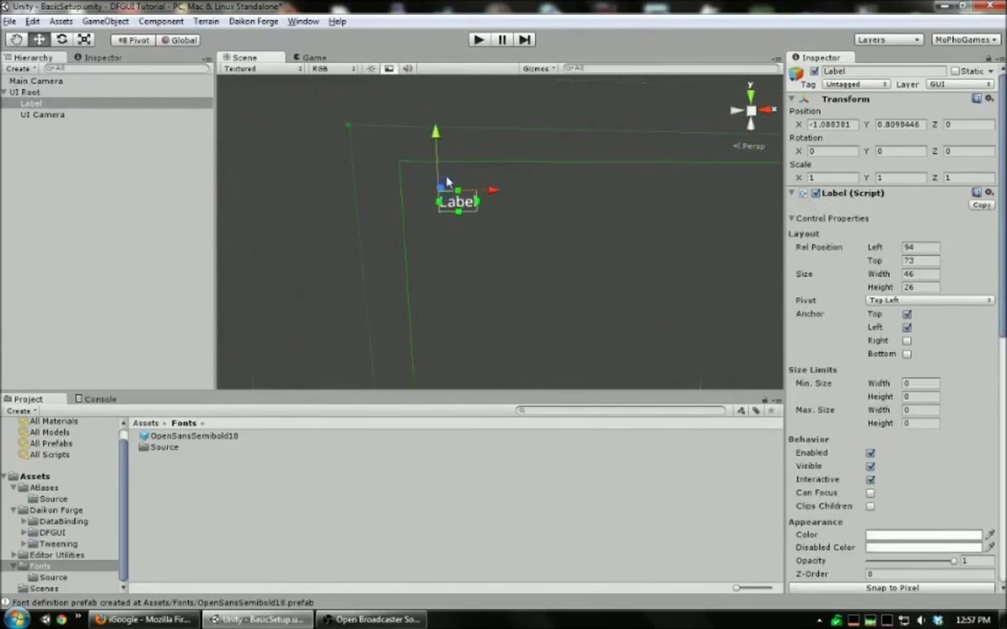
{"action": "left_click_drag", "start_coordinate": [446, 183], "coordinate": [412, 155]}
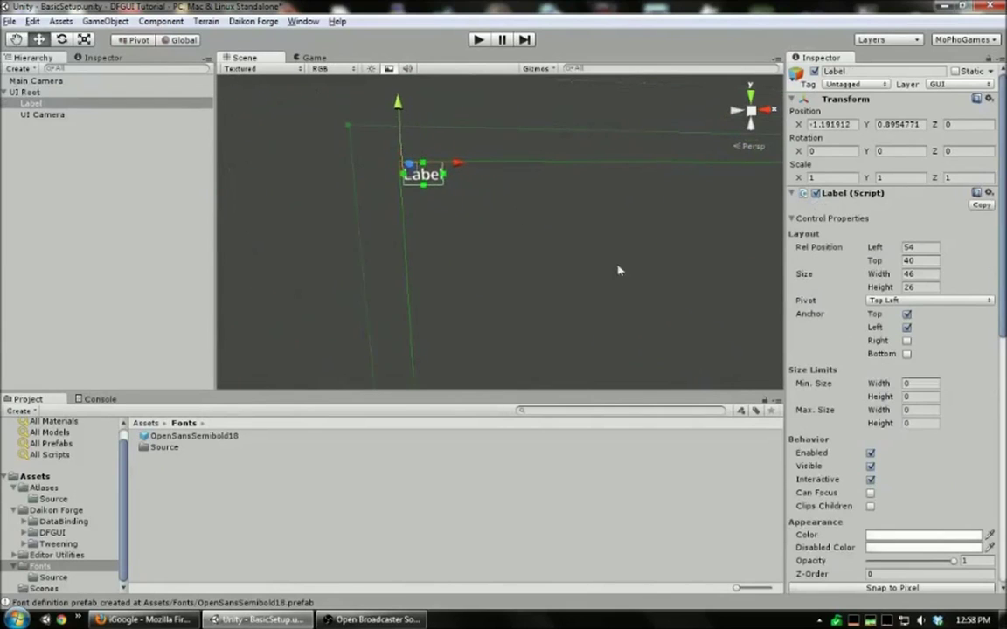
{"action": "middle_click_drag", "start_coordinate": [618, 270], "coordinate": [590, 243]}
{"action": "scroll", "coordinate": [525, 284], "scroll_direction": "up", "scroll_amount": 2}
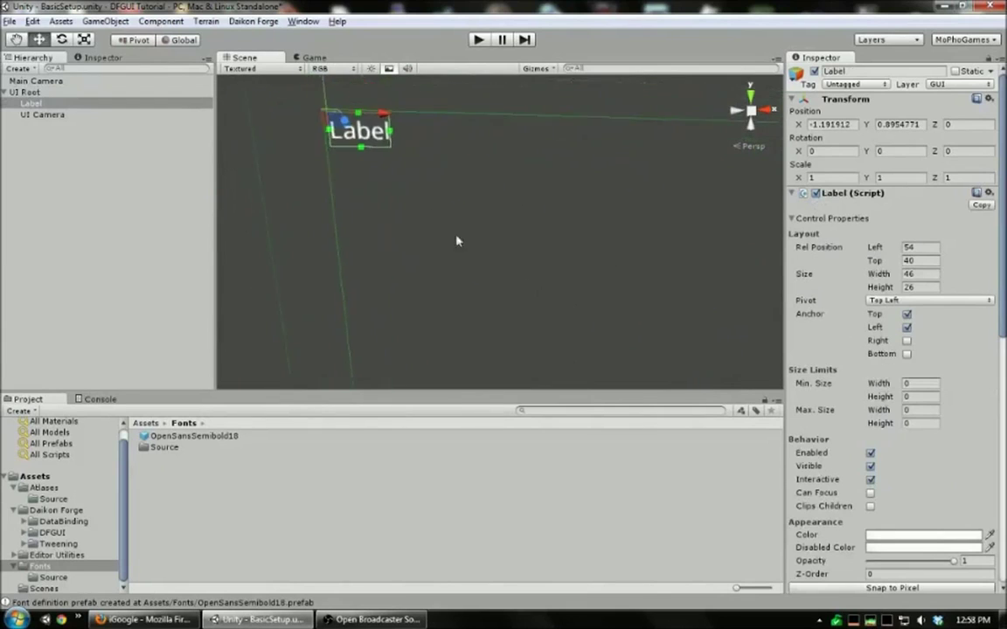
{"action": "scroll", "coordinate": [930, 293], "scroll_direction": "down", "scroll_amount": 5}
{"action": "scroll", "coordinate": [931, 293], "scroll_direction": "down", "scroll_amount": 1}
{"action": "scroll", "coordinate": [874, 276], "scroll_direction": "up", "scroll_amount": 3}
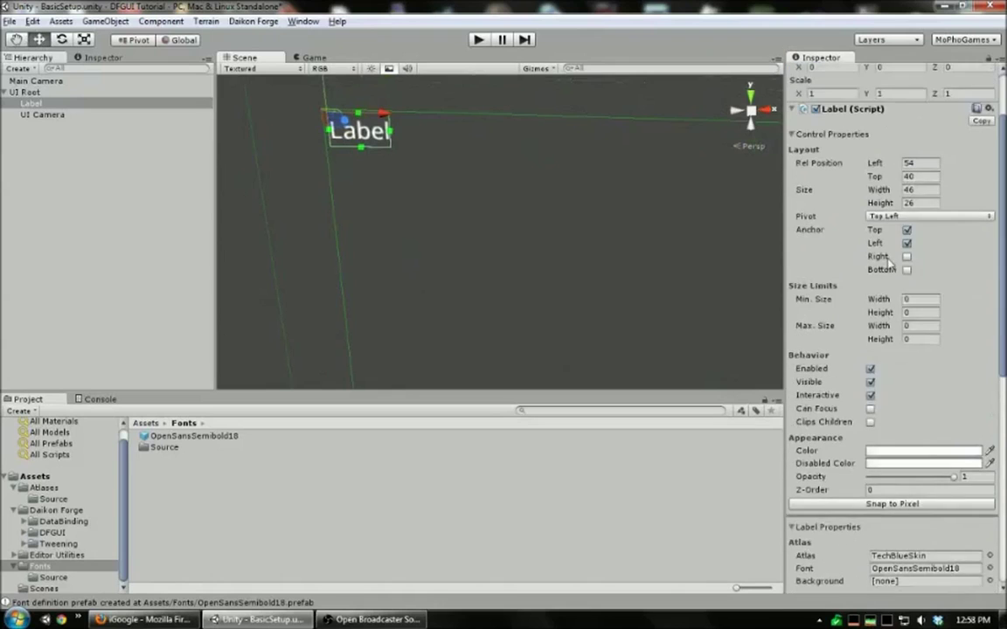
{"action": "scroll", "coordinate": [840, 262], "scroll_direction": "down", "scroll_amount": 4}
{"action": "scroll", "coordinate": [837, 267], "scroll_direction": "down", "scroll_amount": 2}
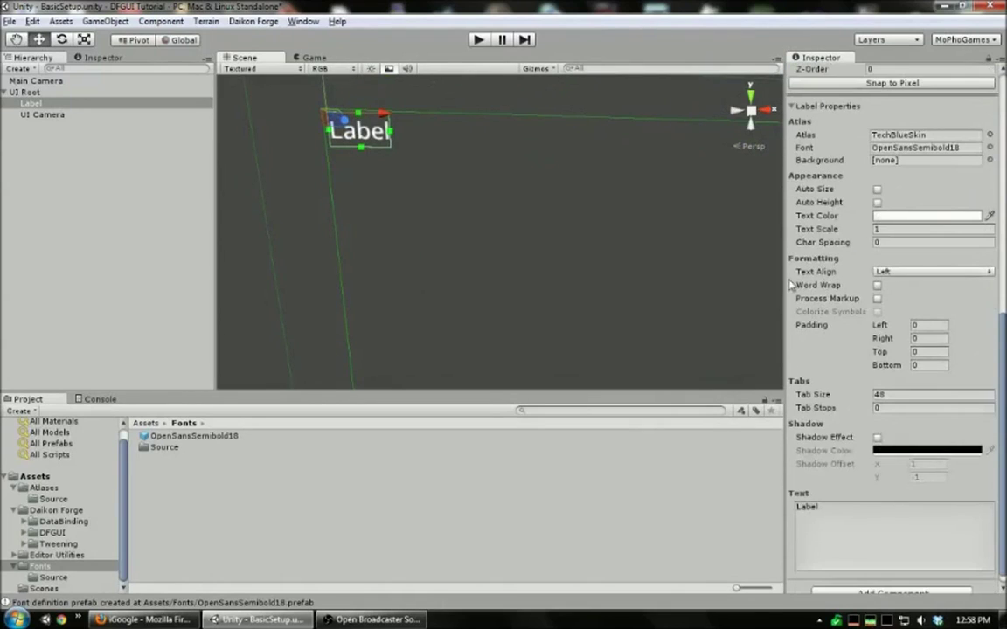
- Turn on Auto Size and enter two text lines, 'asdfasdfasdfasdf' and 'asdfasdfasdf'
{"action": "left_click", "coordinate": [878, 190]}
{"action": "middle_click_drag", "start_coordinate": [489, 161], "coordinate": [445, 164]}
{"action": "scroll", "coordinate": [458, 166], "scroll_direction": "down", "scroll_amount": 2}
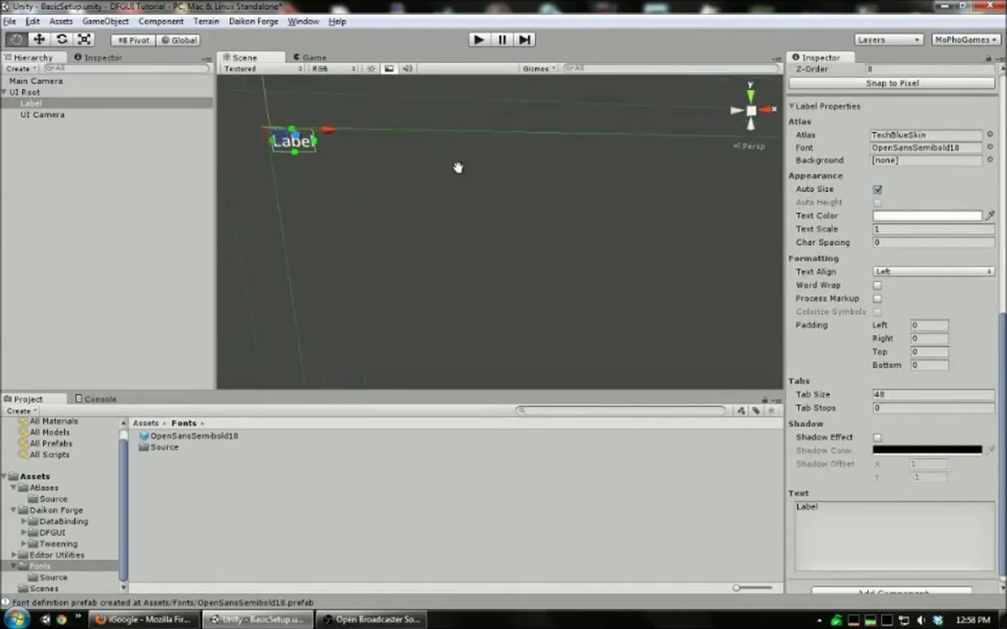
{"action": "scroll", "coordinate": [874, 393], "scroll_direction": "down", "scroll_amount": 1}
{"action": "left_click", "coordinate": [839, 540]}
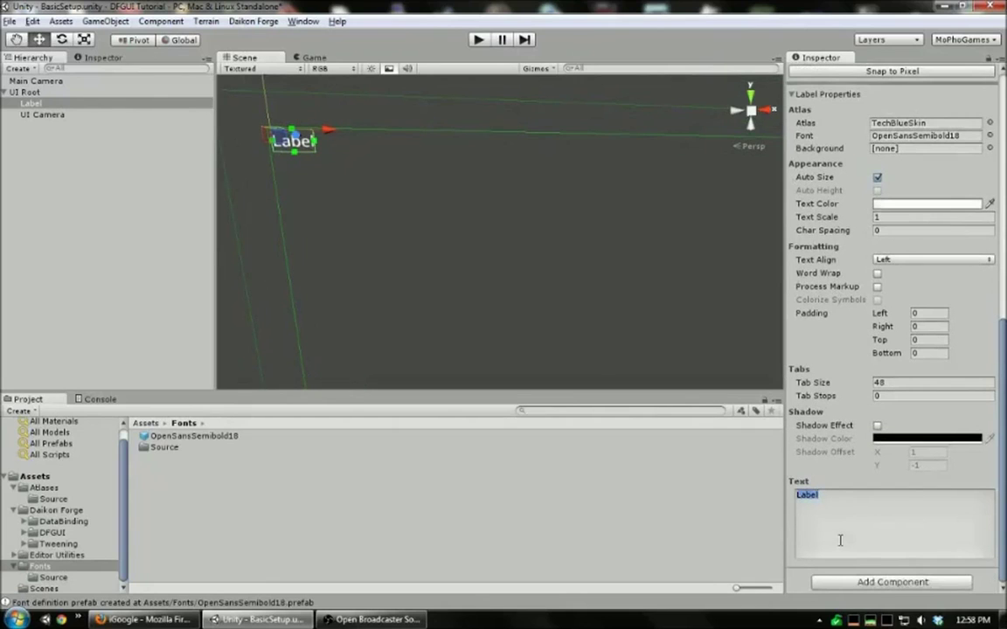
{"action": "type", "text": "asdfasdfasdfasdf"}
{"action": "key", "text": "Return"}
{"action": "type", "text": "asdfasdfasdf"}
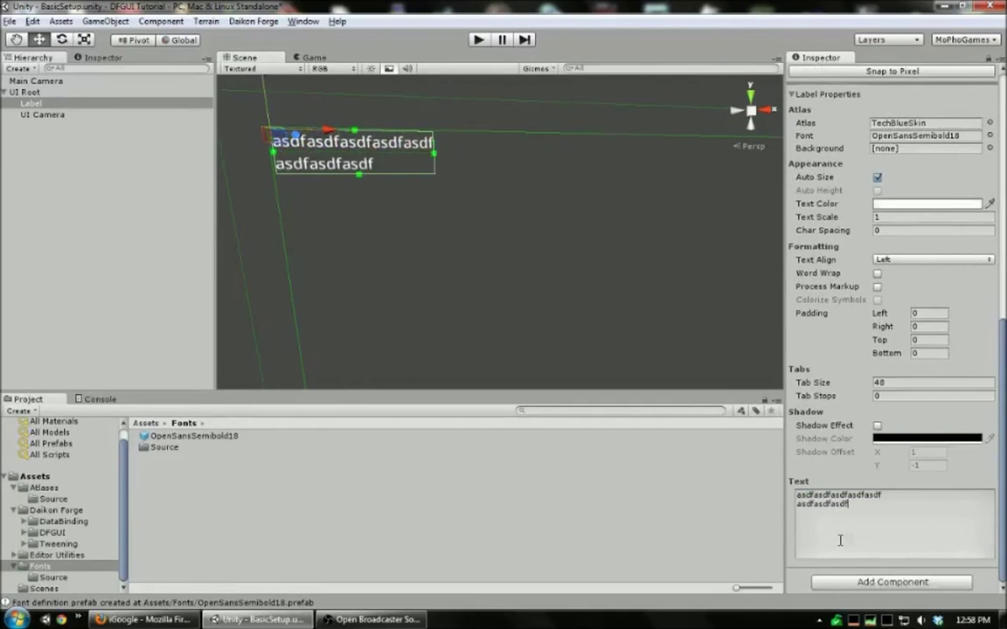
- Replace Auto Size with Auto Height and append 'asdf asdf' to the label text
{"action": "left_click", "coordinate": [876, 176]}
{"action": "middle_click_drag", "start_coordinate": [658, 174], "coordinate": [732, 222]}
{"action": "left_click", "coordinate": [877, 190]}
{"action": "left_click", "coordinate": [892, 538]}
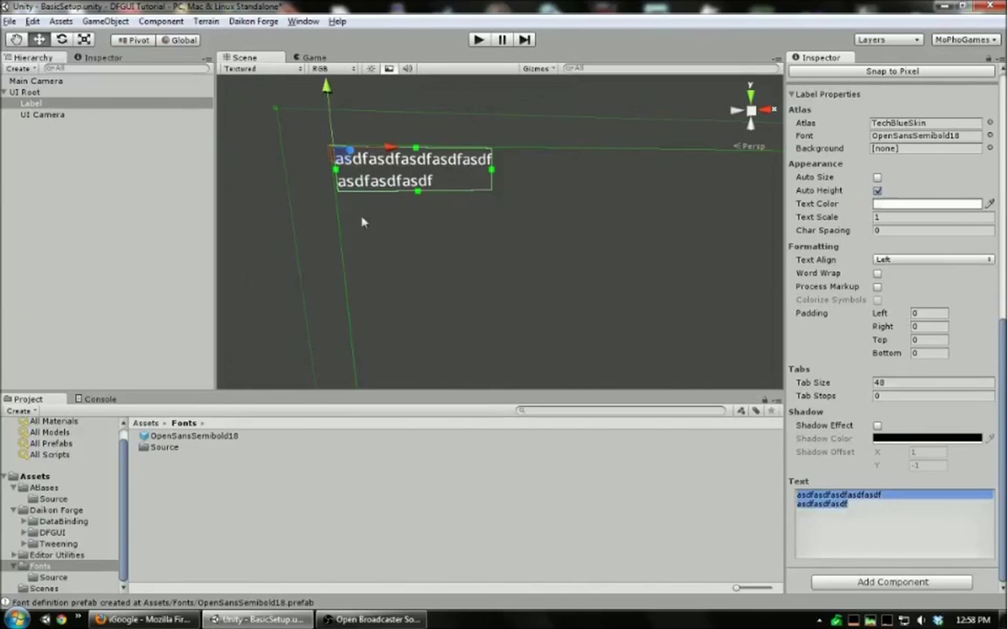
{"action": "right_click_drag", "start_coordinate": [362, 222], "coordinate": [394, 245]}
{"action": "left_click", "coordinate": [891, 524]}
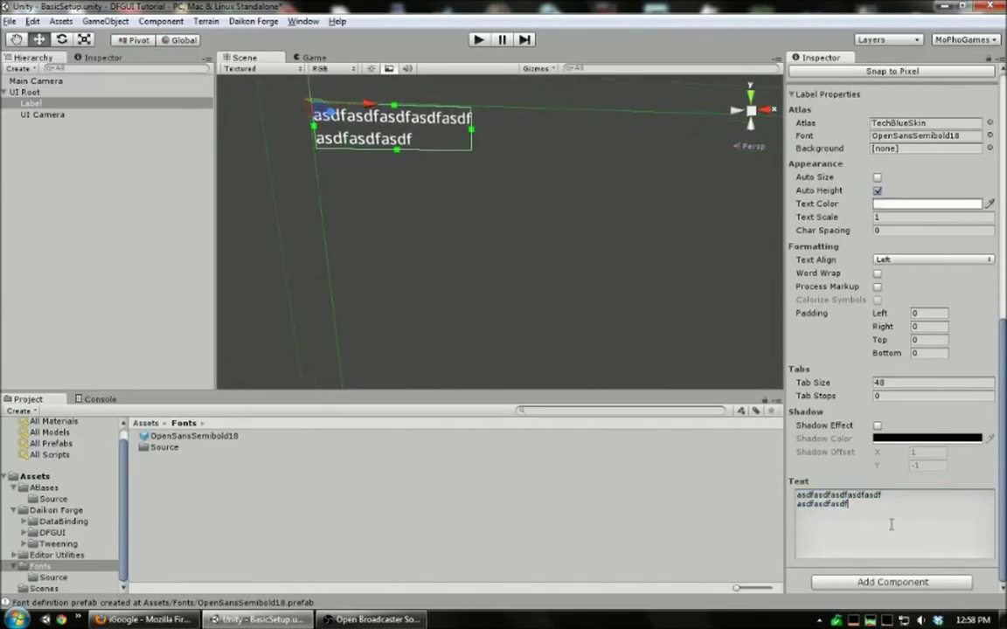
{"action": "type", "text": "asdf asdf asdf"}
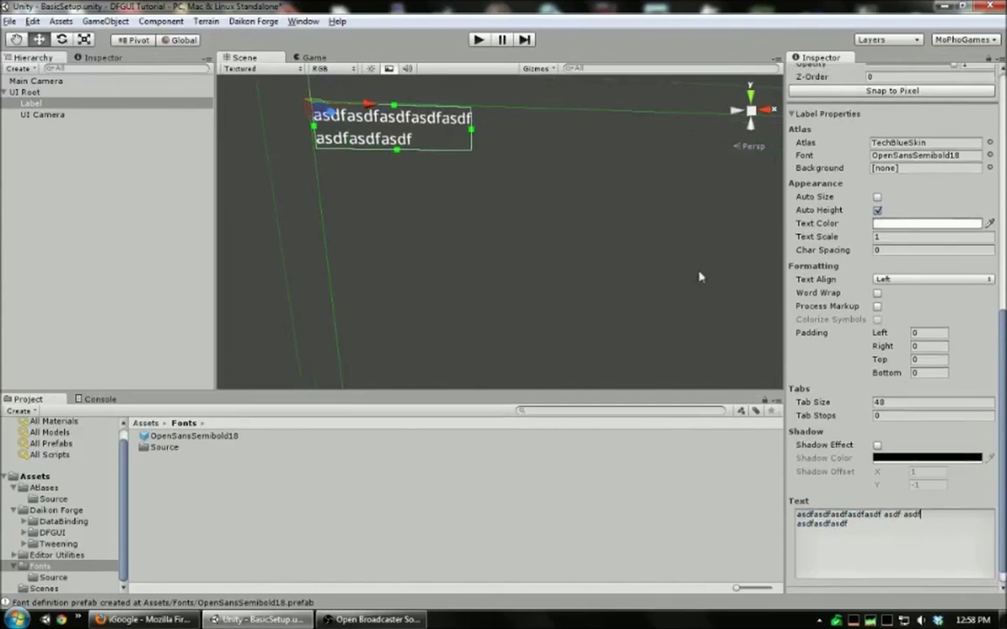
- Turn on Word Wrap for the label
{"action": "left_click", "coordinate": [878, 294]}
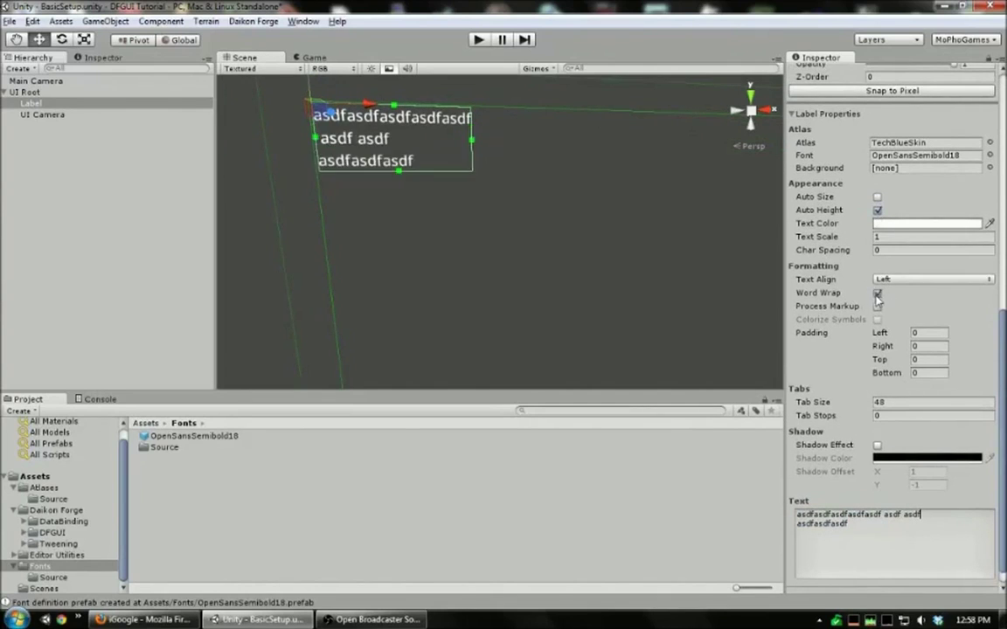
{"action": "right_click_drag", "start_coordinate": [401, 218], "coordinate": [488, 163]}
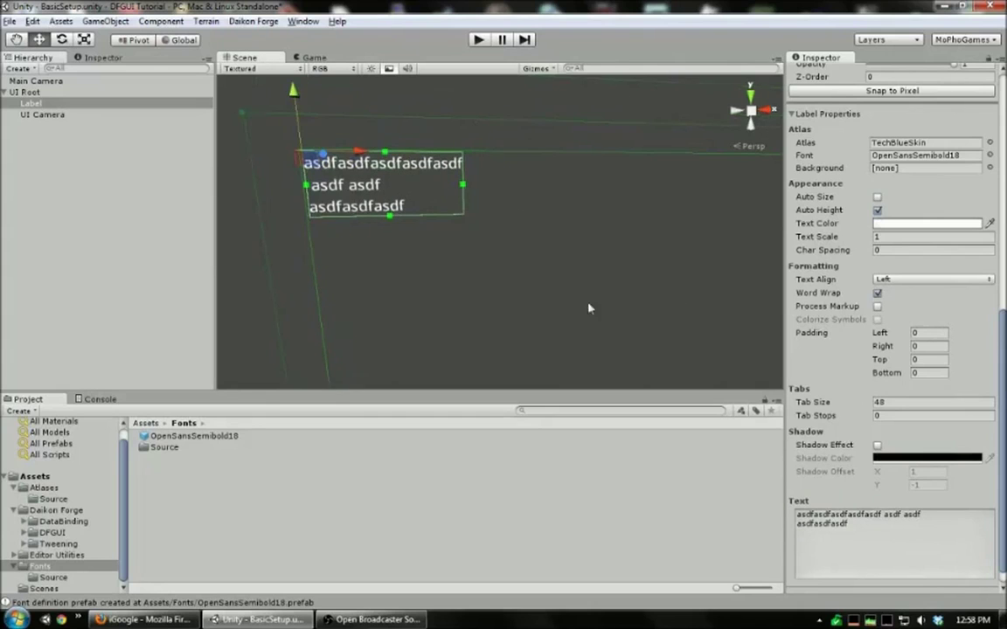
{"action": "right_click_drag", "start_coordinate": [589, 307], "coordinate": [632, 323]}
{"action": "scroll", "coordinate": [1002, 437], "scroll_direction": "down", "scroll_amount": 1}
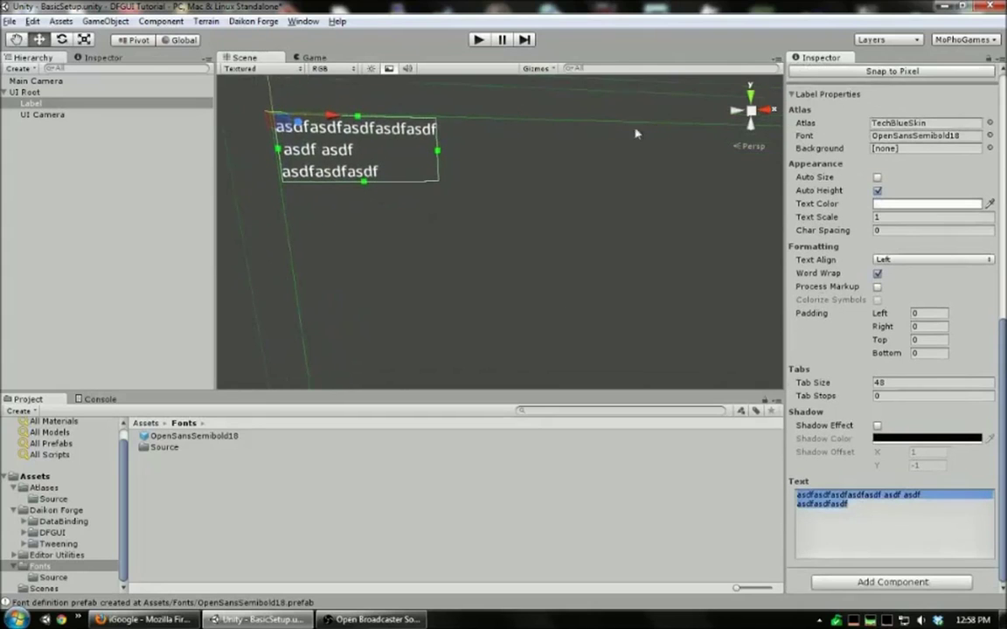
{"action": "right_click_drag", "start_coordinate": [496, 297], "coordinate": [449, 285]}
- Set the label's Text Align to Center and delete all its text
{"action": "left_click", "coordinate": [882, 260]}
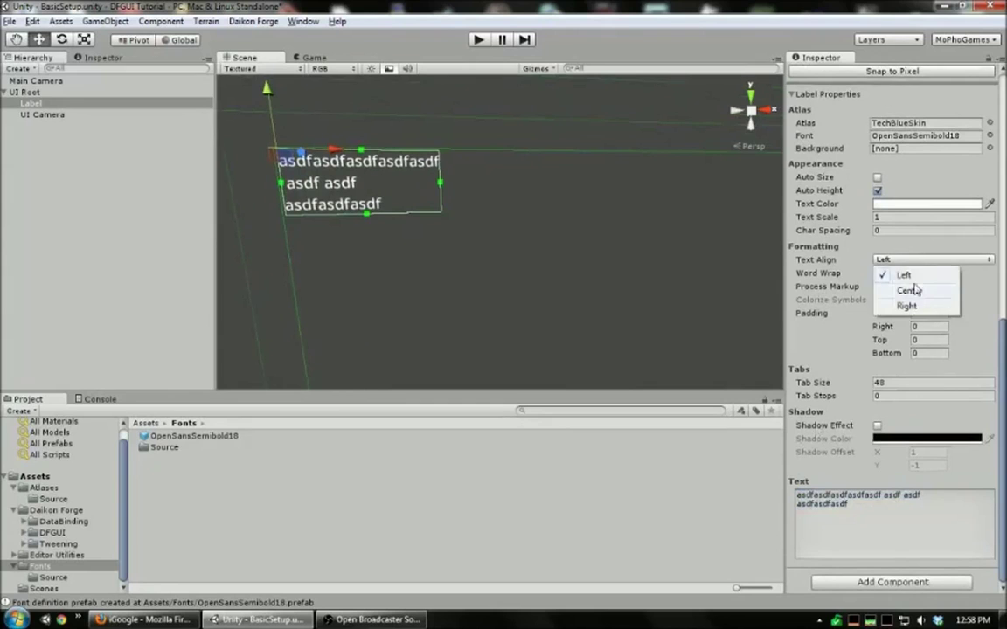
{"action": "left_click", "coordinate": [846, 289]}
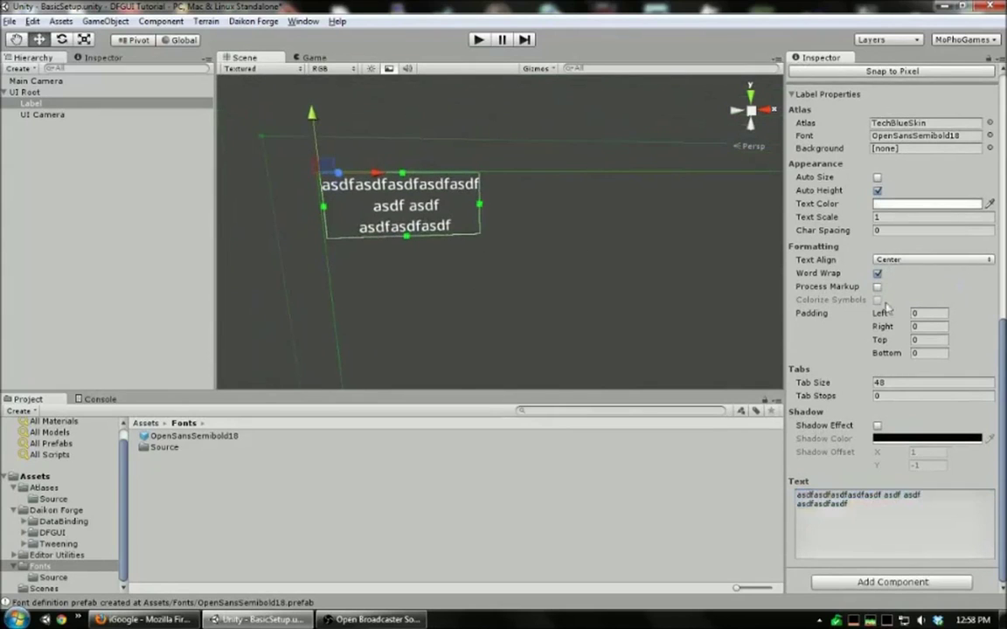
{"action": "left_click", "coordinate": [888, 524]}
{"action": "key", "text": "BackSpace"}
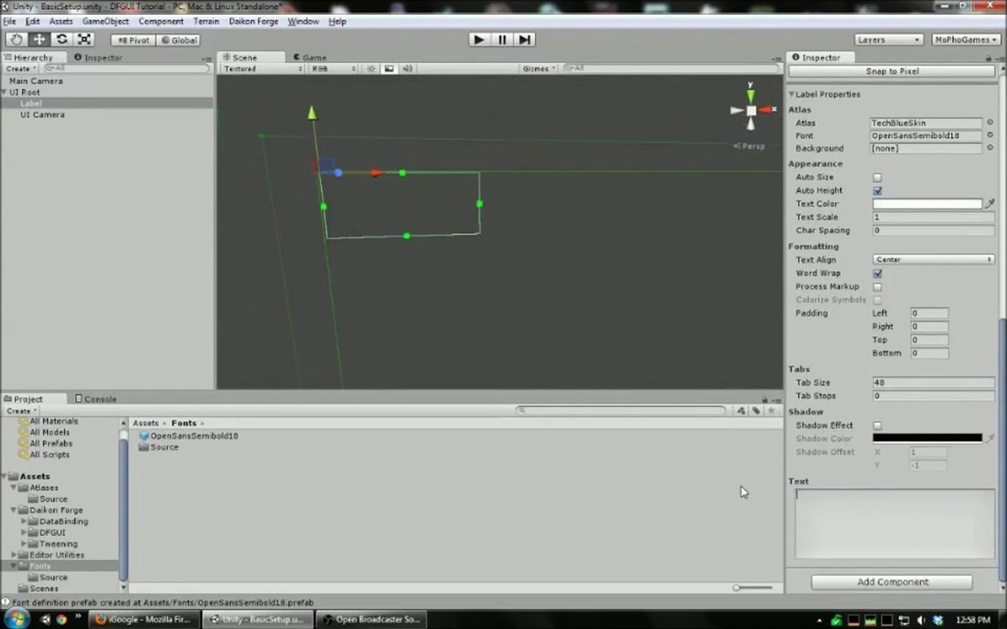
- Turn on Process Markup and set the label's Text Align to Left
{"action": "left_click", "coordinate": [877, 288]}
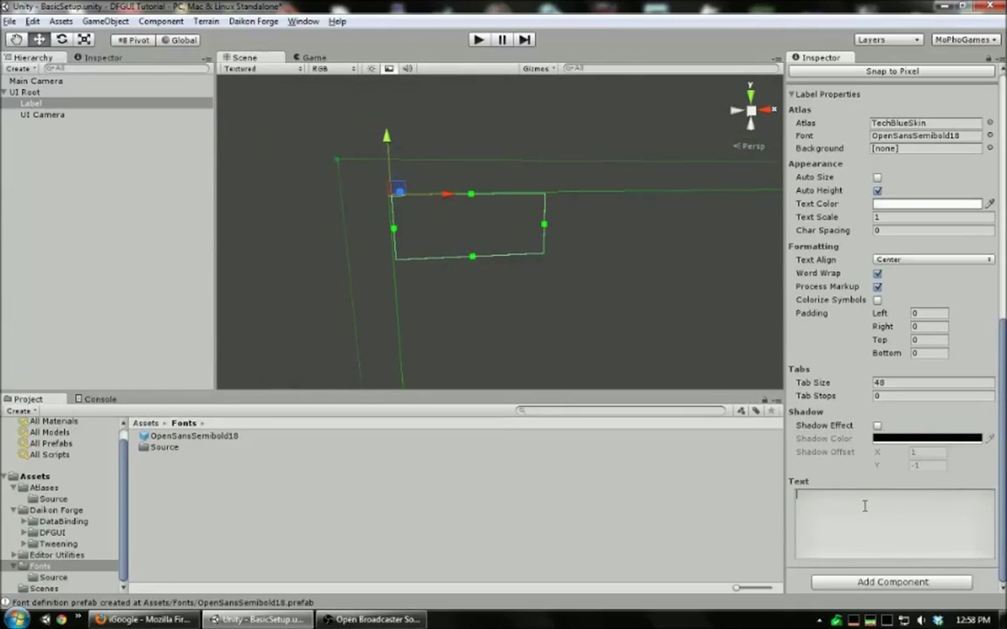
{"action": "type", "text": "d"}
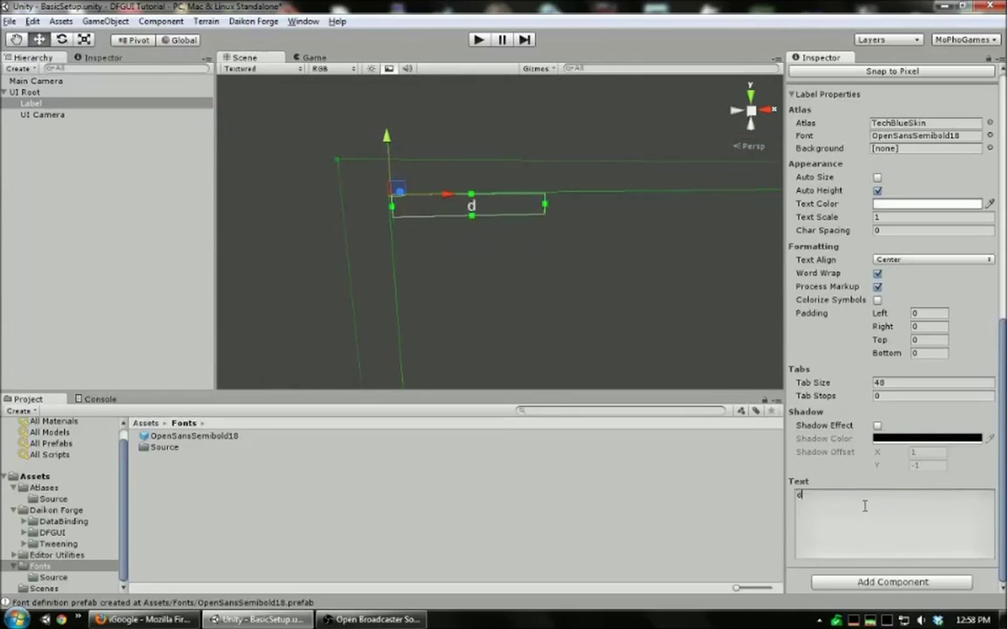
{"action": "key", "text": "BackSpace"}
{"action": "left_click", "coordinate": [914, 259]}
{"action": "left_click", "coordinate": [904, 276]}
- Type 'White [color #ff0000]red[/color]' followed by a [color #00ff00] green word
{"action": "type", "text": "Whit"}
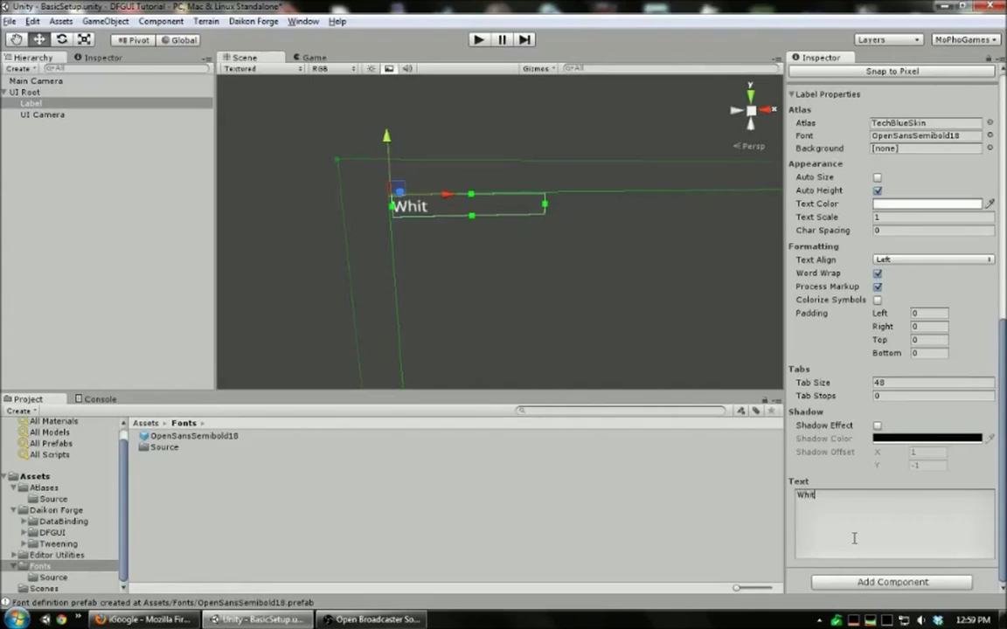
{"action": "type", "text": "e [colo"}
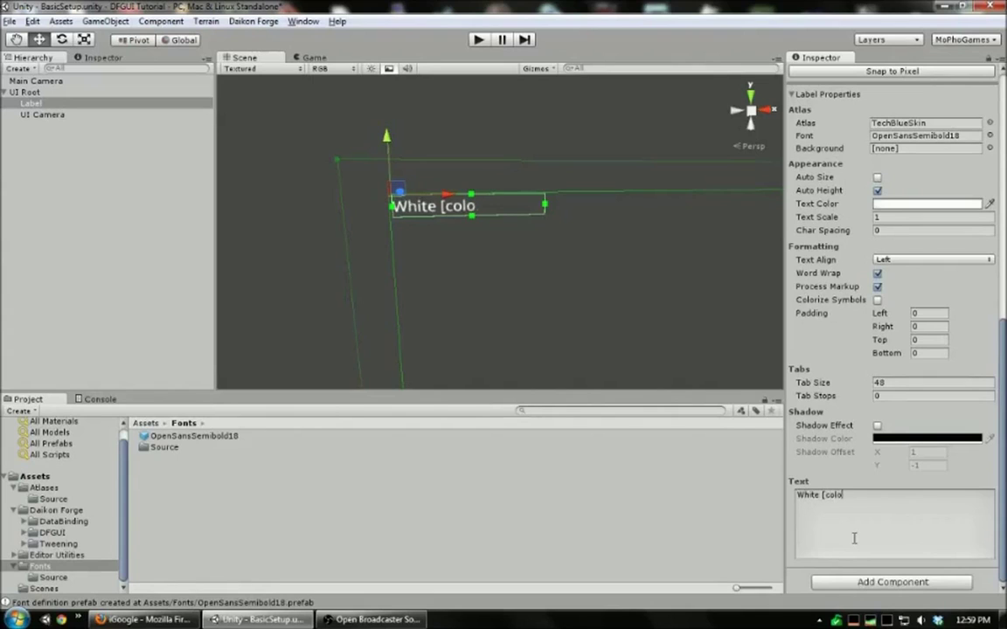
{"action": "type", "text": "r #ff0000]"}
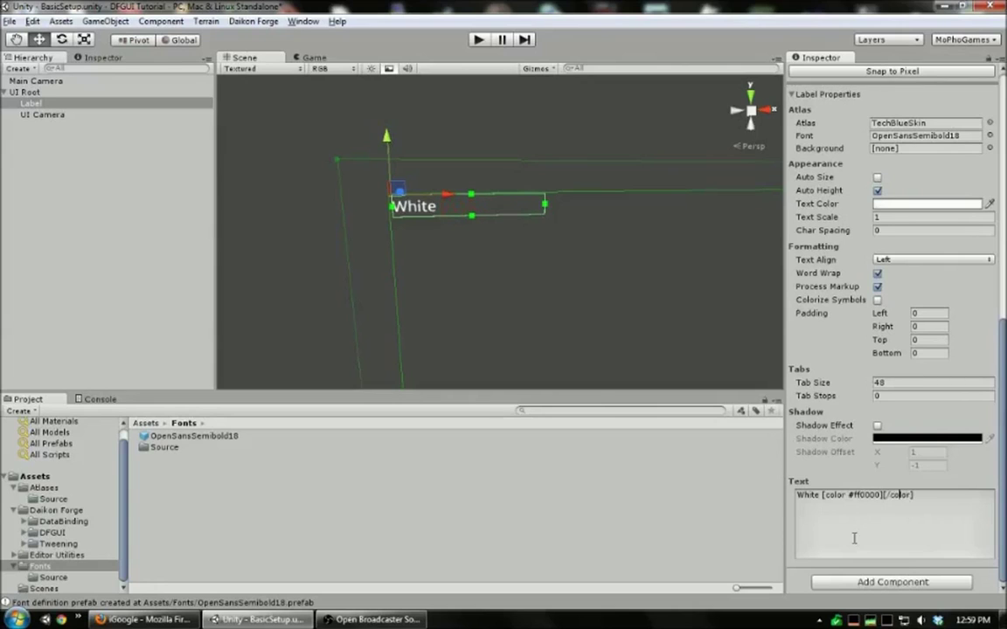
{"action": "type", "text": "red[/color] [color "}
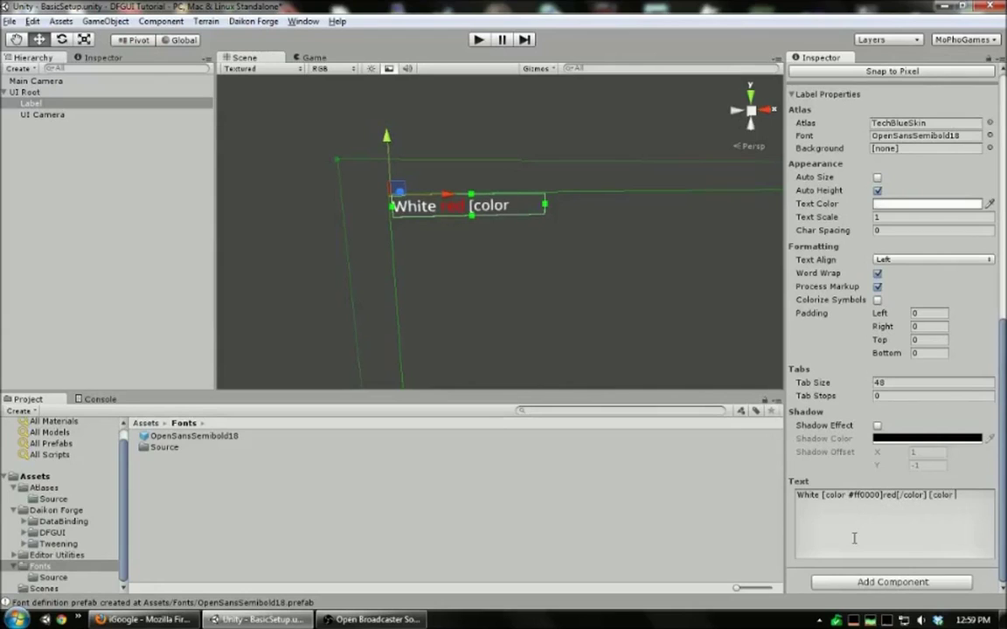
{"action": "type", "text": "#00ff"}
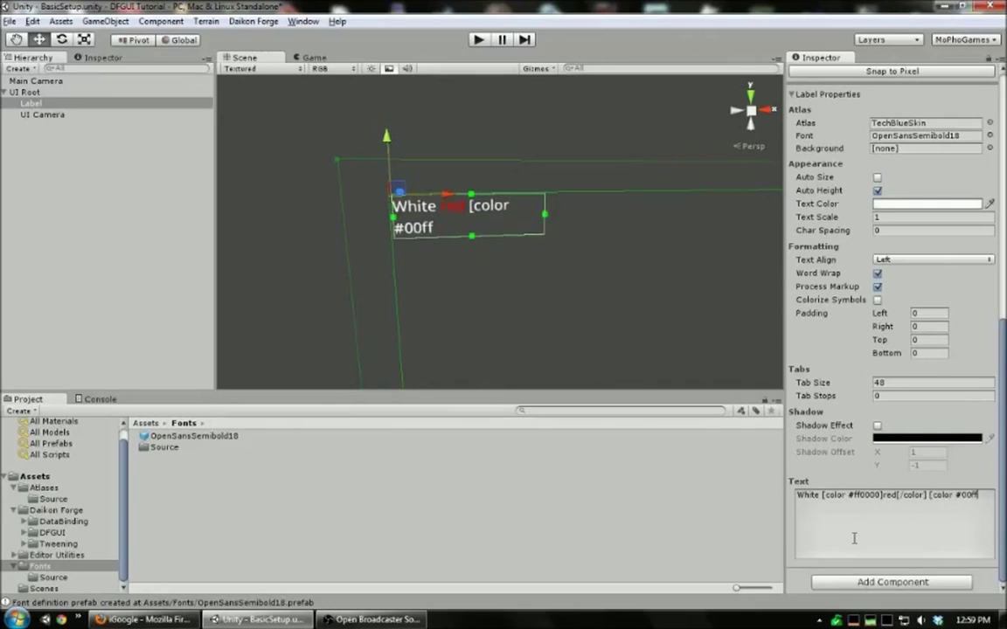
{"action": "type", "text": "00]g"}
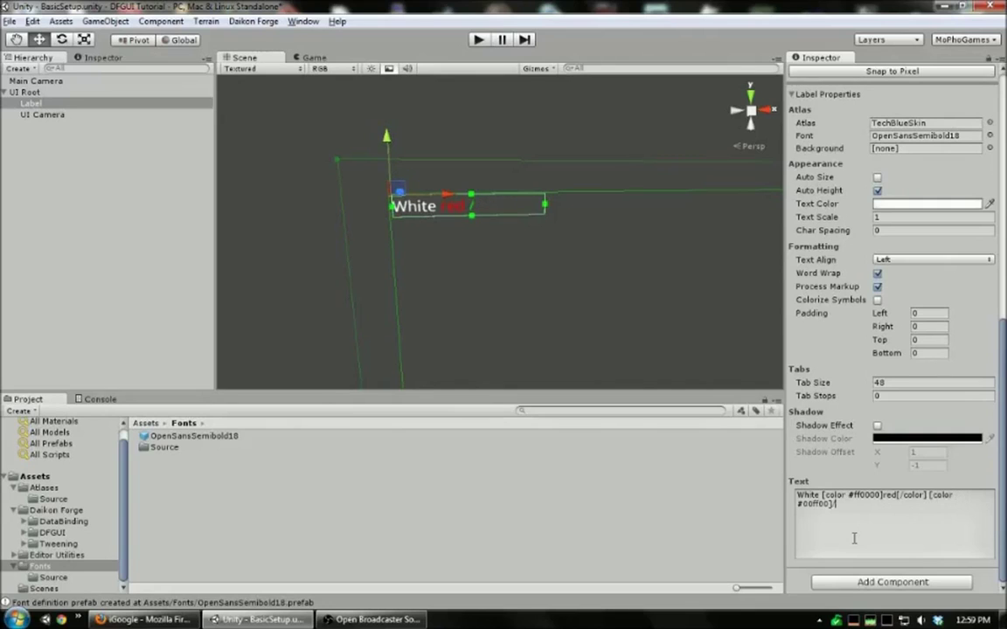
{"action": "type", "text": "/color]"}
{"action": "type", "text": "green"}
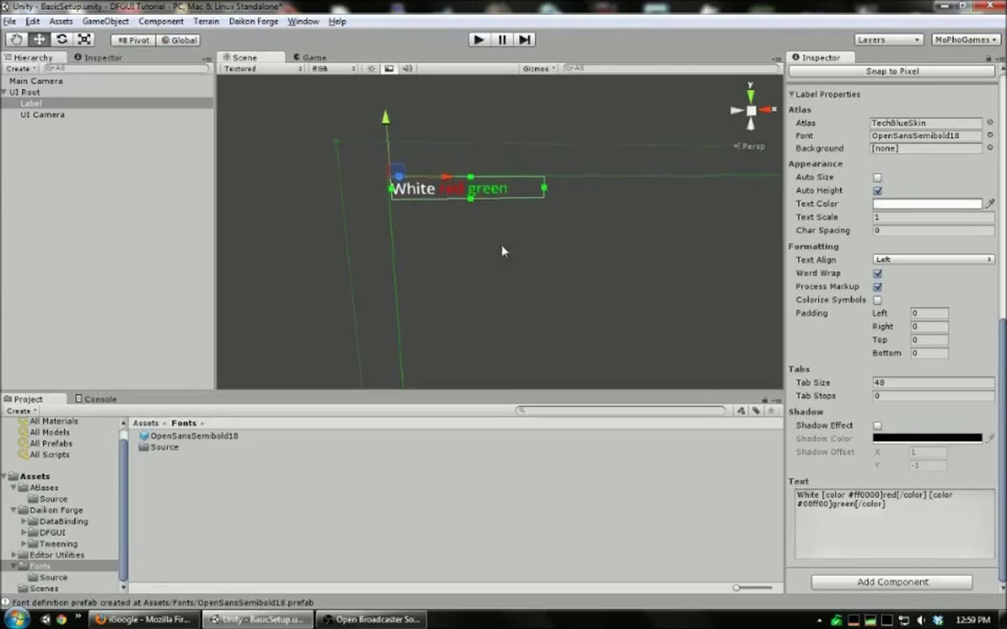
- Add [sprite "placeholder"] on a new label line and orbit in to see the gear
{"action": "key", "text": "Return"}
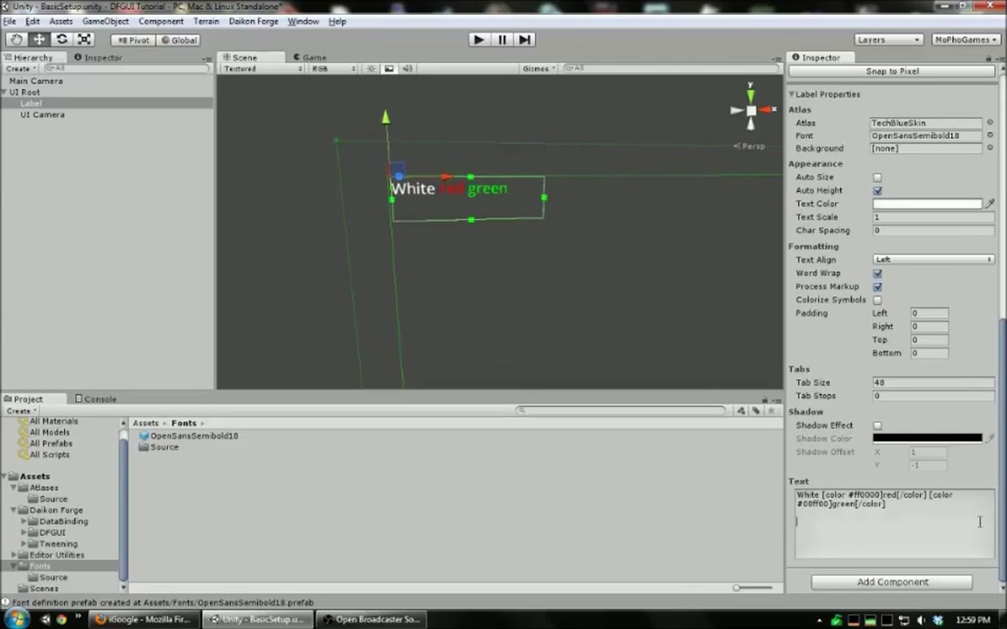
{"action": "type", "text": "[s"}
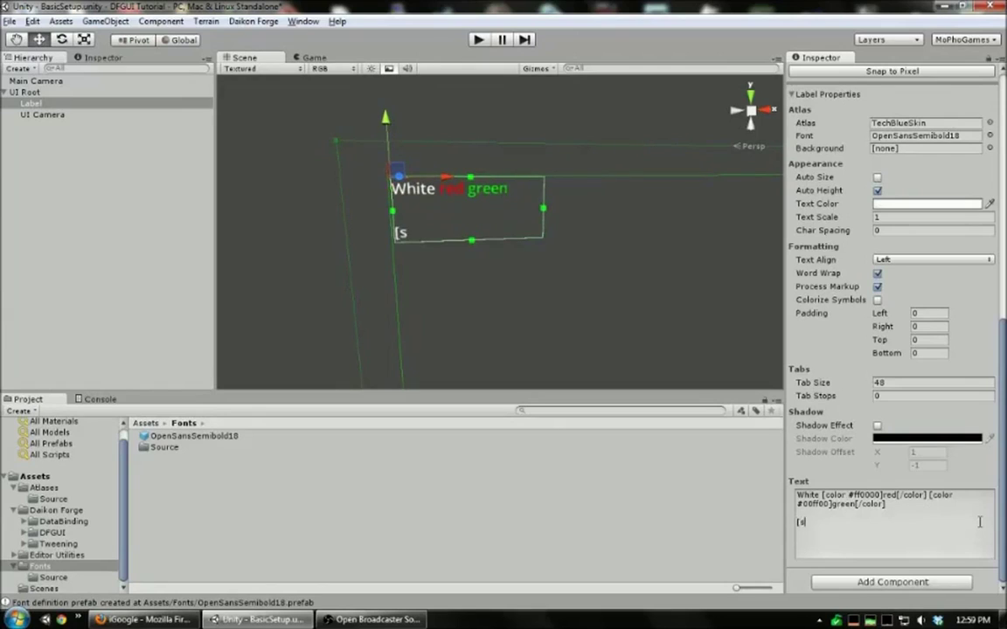
{"action": "type", "text": "prite \"pla"}
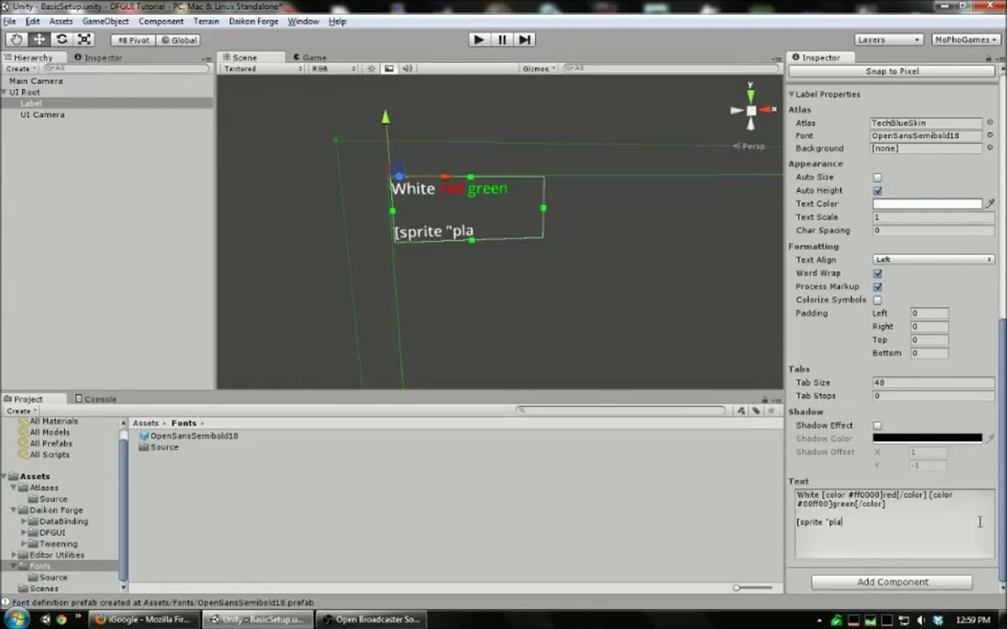
{"action": "type", "text": "ceholder\""}
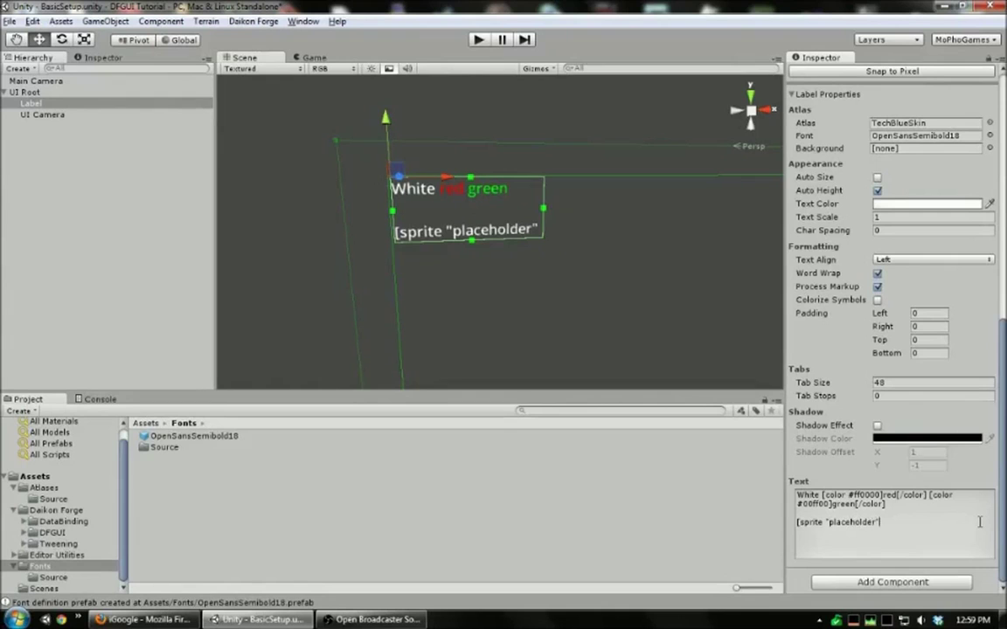
{"action": "type", "text": "]"}
{"action": "left_click_drag", "start_coordinate": [478, 261], "coordinate": [317, 216], "text": "alt"}
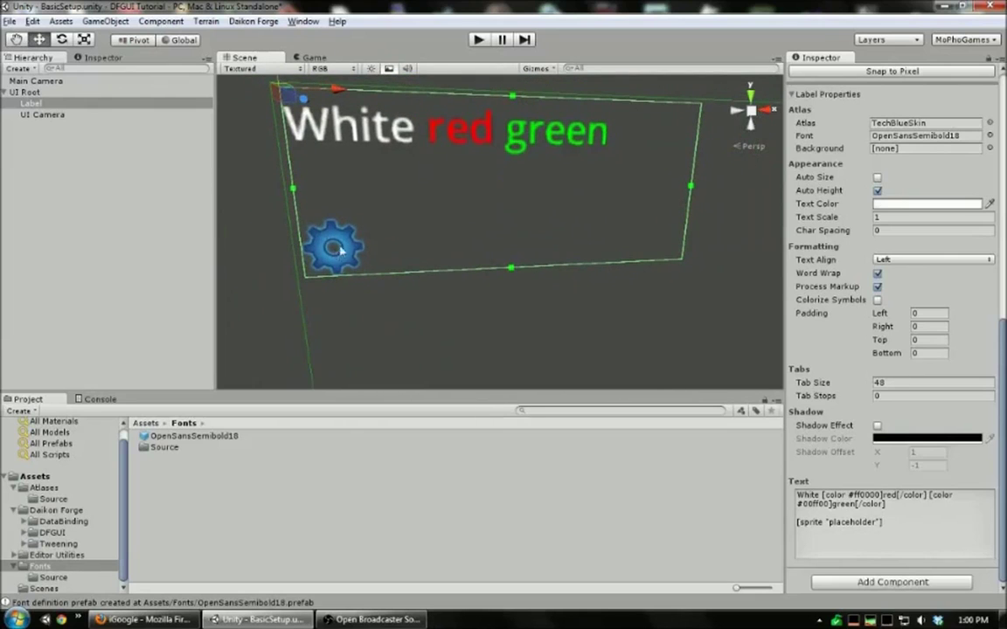
{"action": "right_click", "coordinate": [402, 222]}
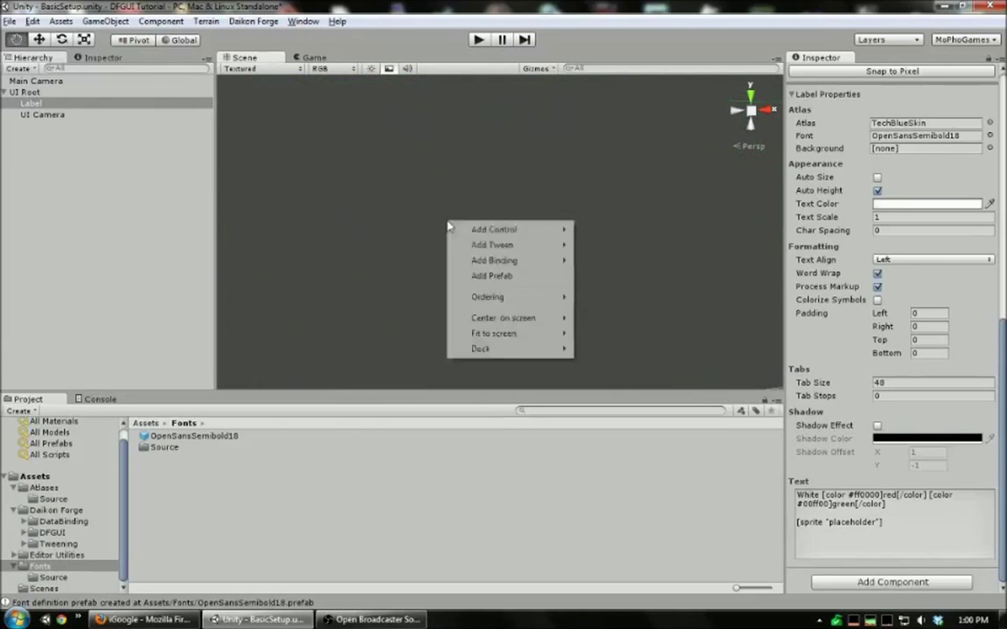
{"action": "left_click", "coordinate": [381, 233]}
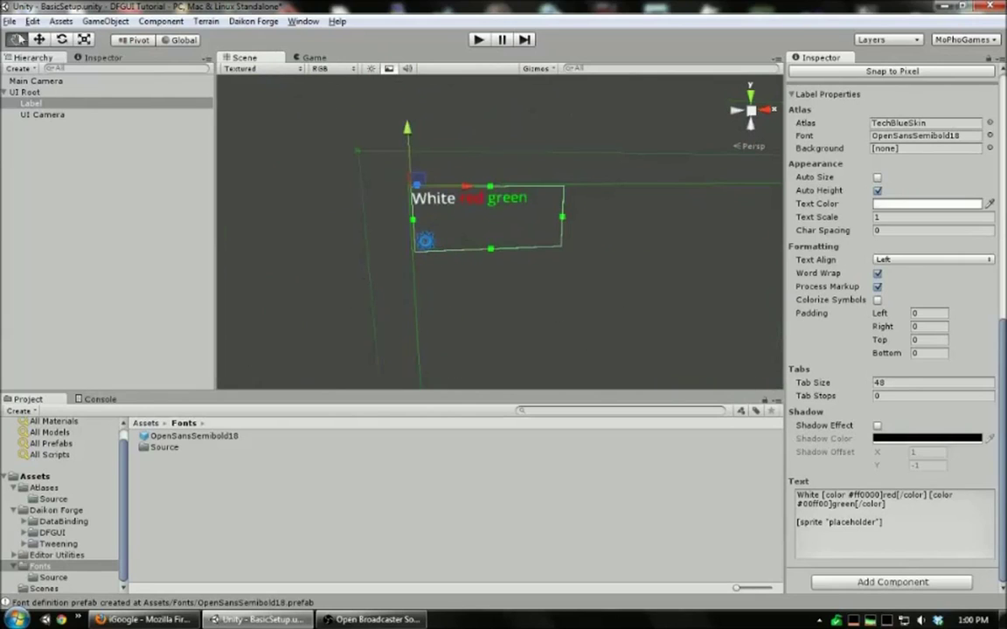
- Select UI Root to show its GUI manager and check the Gizmos visibility list
{"action": "left_click", "coordinate": [48, 115]}
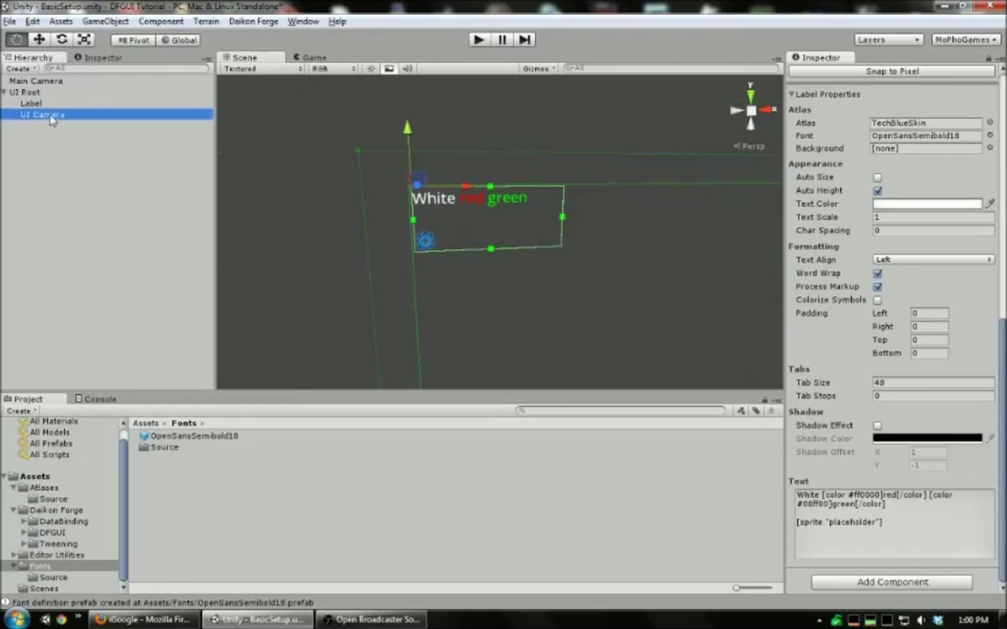
{"action": "left_click", "coordinate": [40, 103]}
{"action": "left_click", "coordinate": [61, 92]}
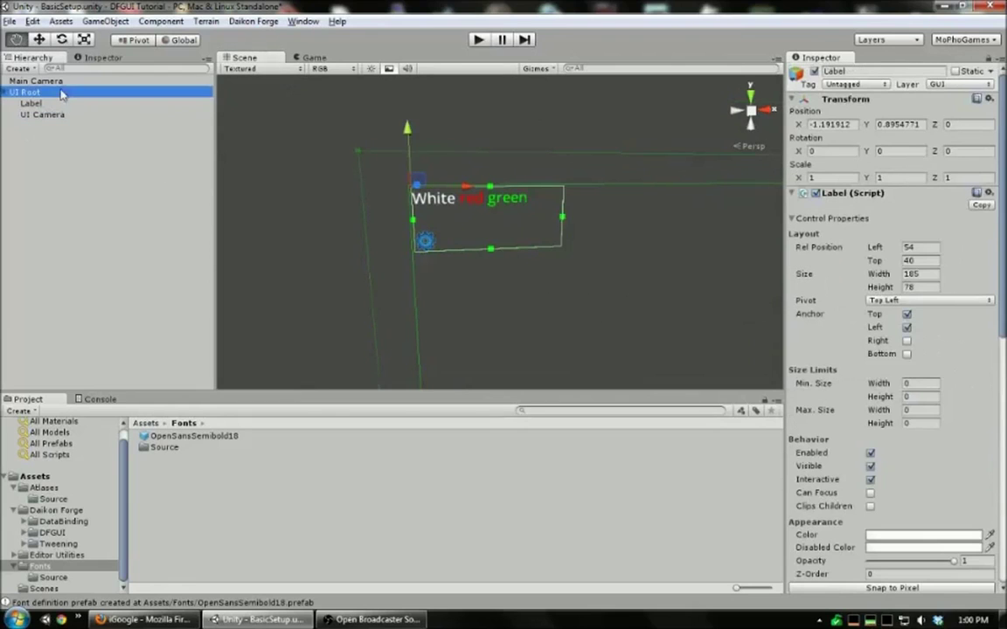
{"action": "left_click", "coordinate": [553, 69]}
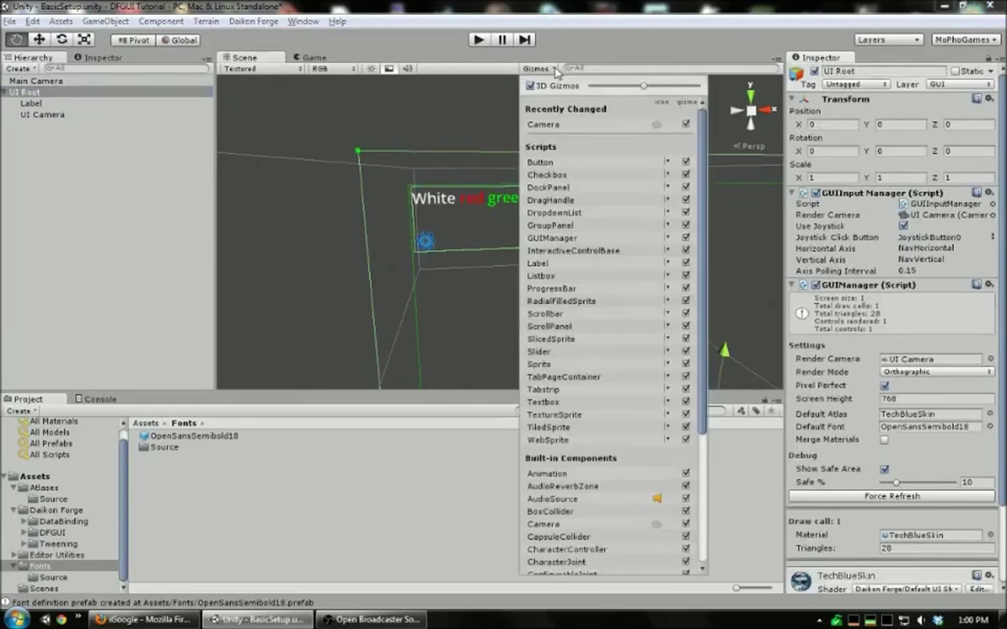
{"action": "scroll", "coordinate": [612, 437], "scroll_direction": "down", "scroll_amount": 3}
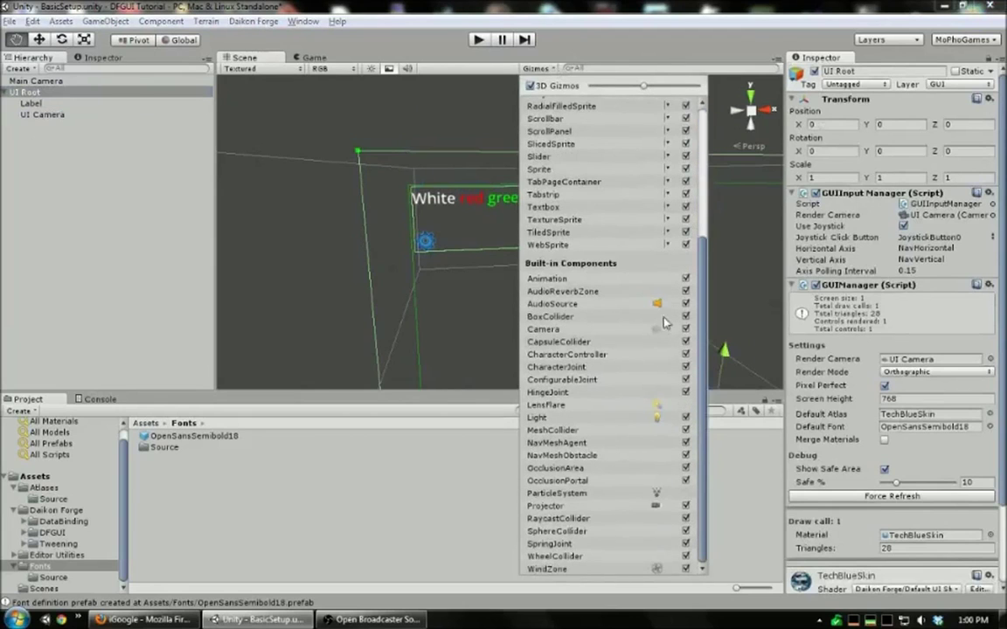
{"action": "key", "text": "Escape"}
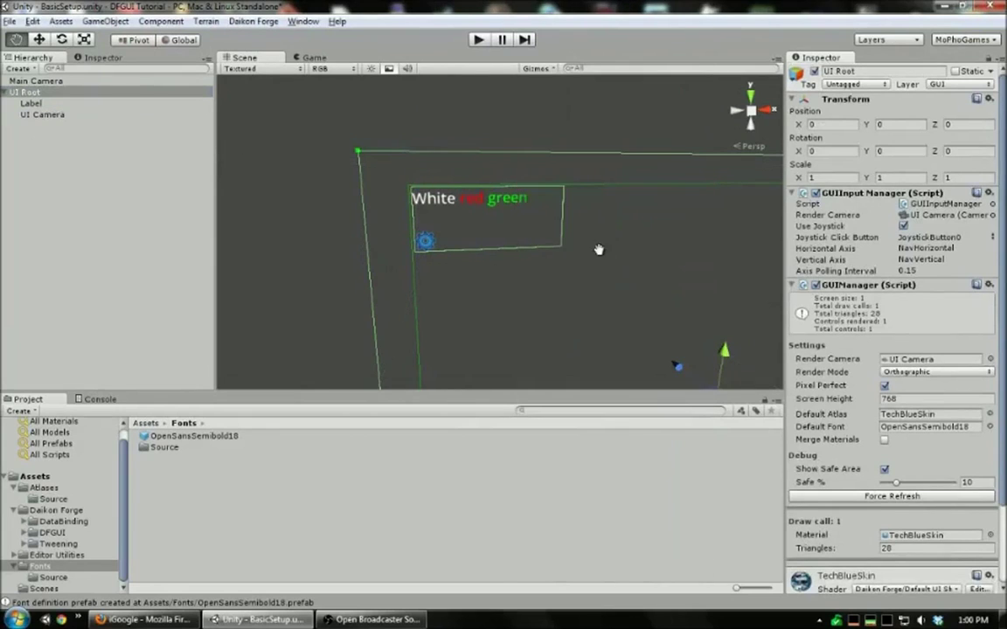
- Zoom the Scene out to frame the whole UI and reselect UI Root
{"action": "left_click", "coordinate": [148, 247]}
{"action": "scroll", "coordinate": [508, 251], "scroll_direction": "down", "scroll_amount": 5}
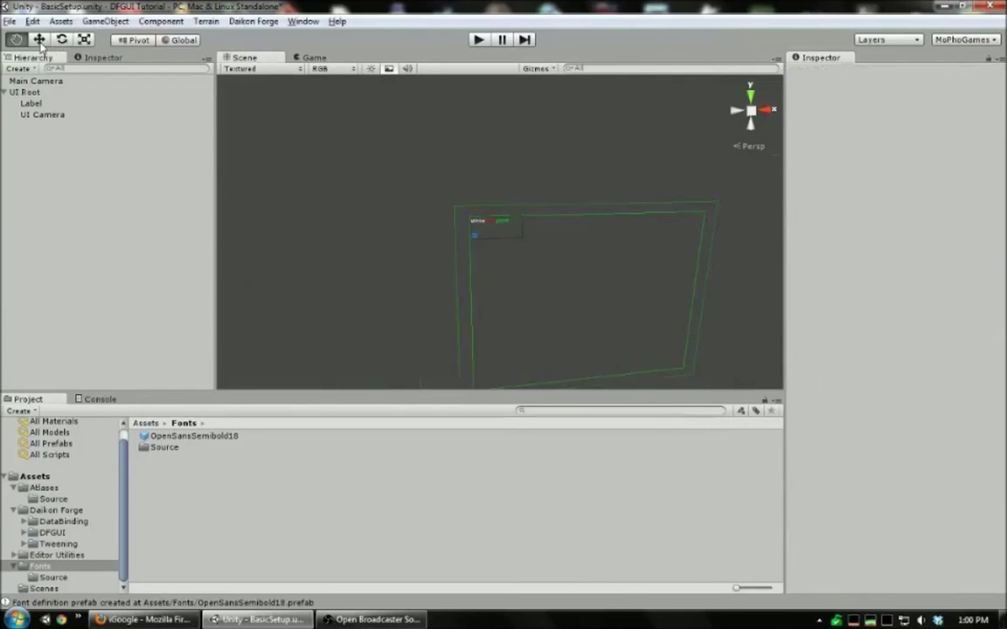
{"action": "left_click", "coordinate": [48, 81]}
{"action": "left_click", "coordinate": [57, 92]}
{"action": "scroll", "coordinate": [681, 237], "scroll_direction": "up", "scroll_amount": 5}
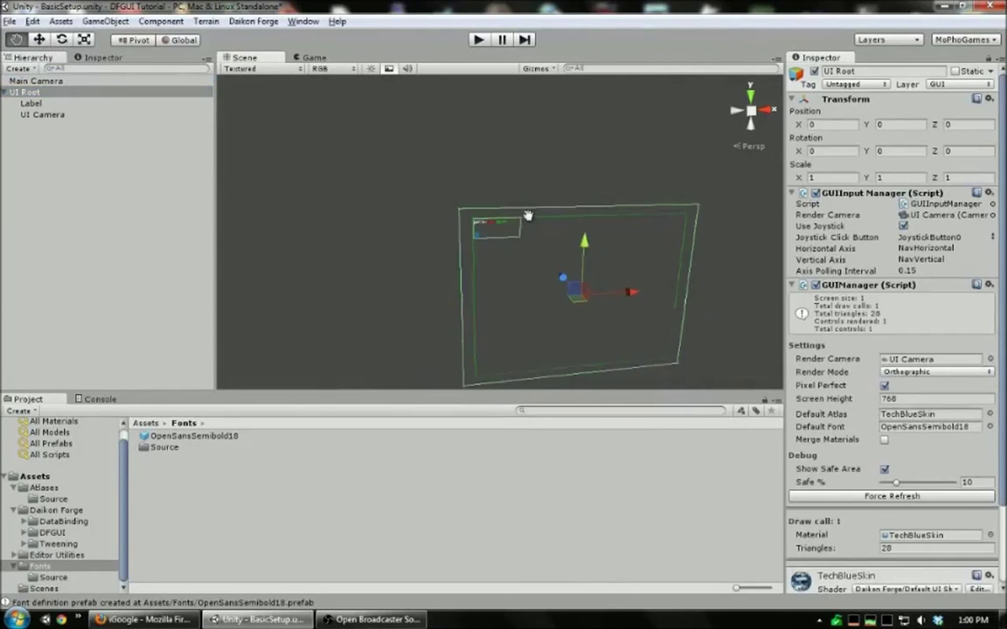
{"action": "left_click", "coordinate": [129, 171]}
{"action": "scroll", "coordinate": [568, 304], "scroll_direction": "up", "scroll_amount": 3}
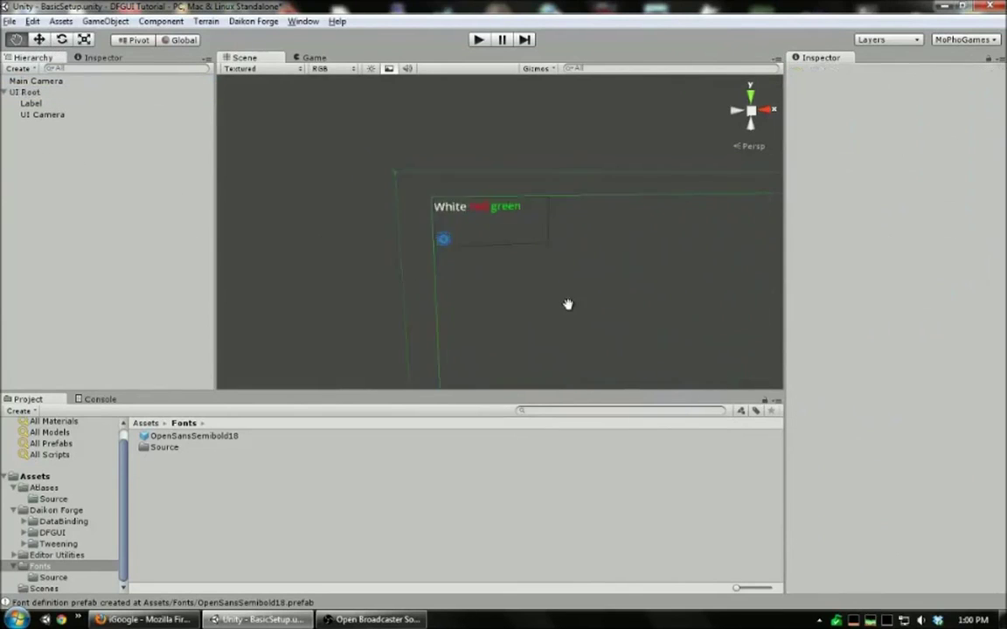
{"action": "scroll", "coordinate": [507, 288], "scroll_direction": "down", "scroll_amount": 2}
{"action": "left_click", "coordinate": [526, 315]}
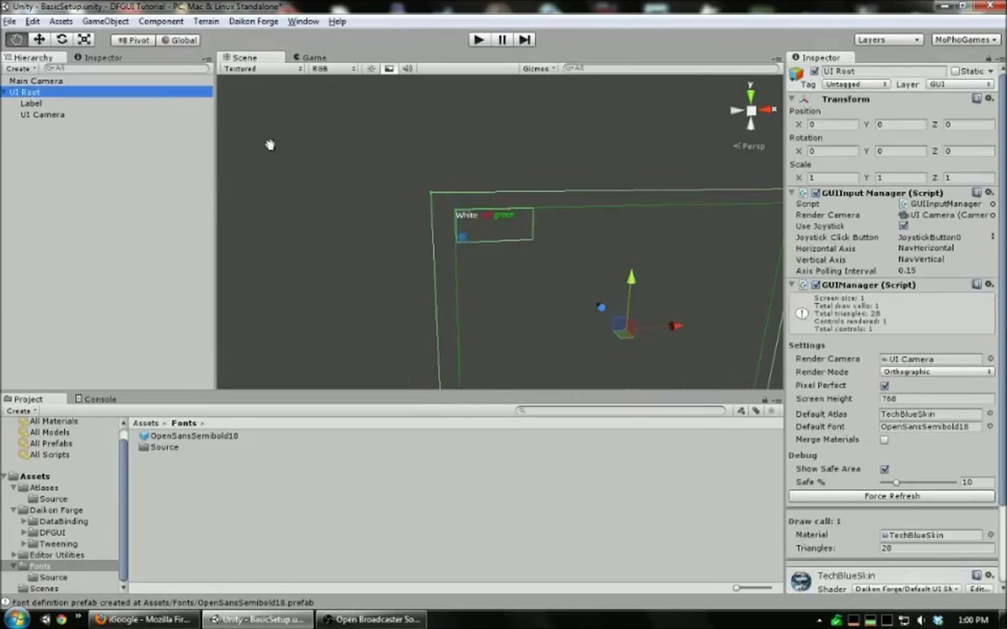
{"action": "right_click", "coordinate": [479, 260]}
{"action": "mouse_move", "coordinate": [523, 264]}
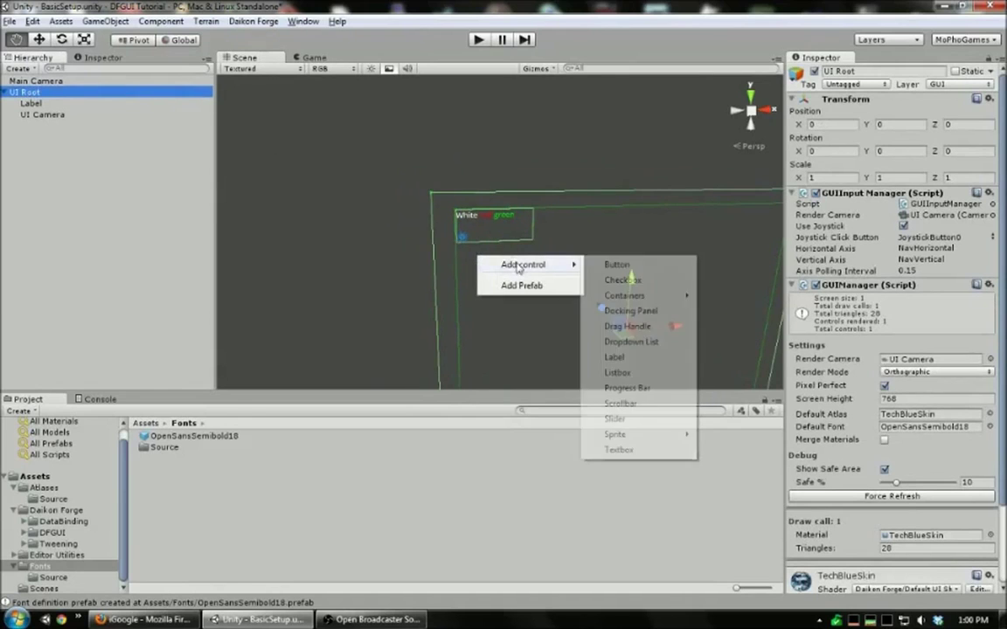
{"action": "left_click", "coordinate": [617, 264]}
{"action": "scroll", "coordinate": [471, 264], "scroll_direction": "up", "scroll_amount": 3}
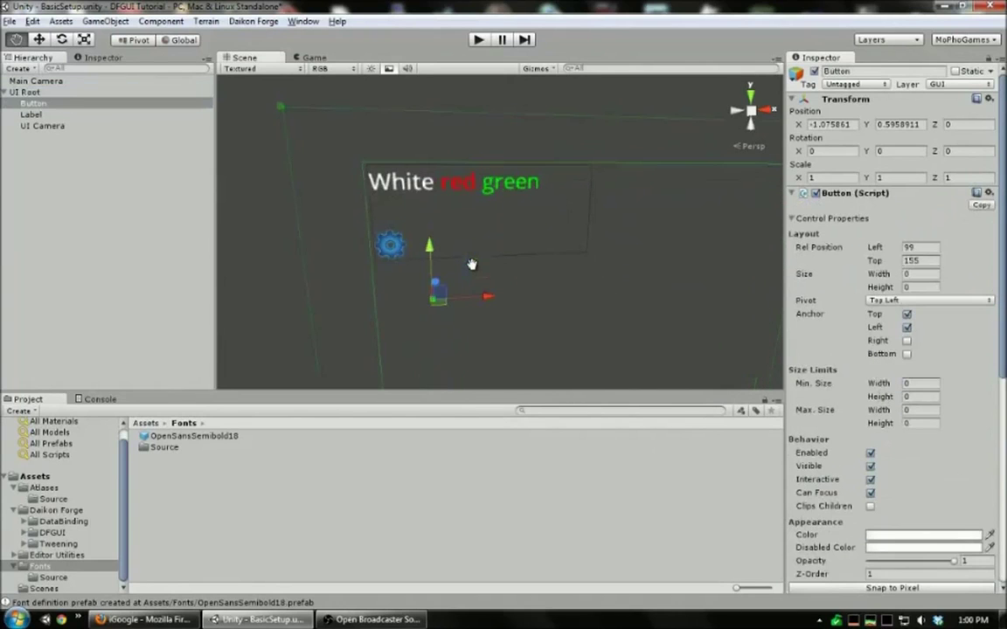
{"action": "scroll", "coordinate": [891, 350], "scroll_direction": "down", "scroll_amount": 10}
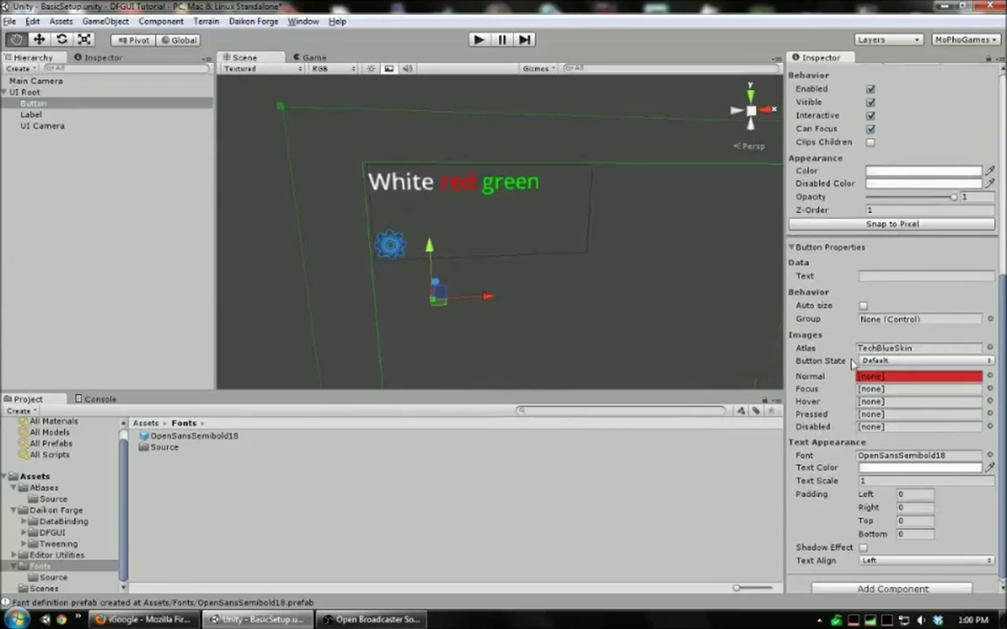
{"action": "scroll", "coordinate": [823, 376], "scroll_direction": "down", "scroll_amount": 1}
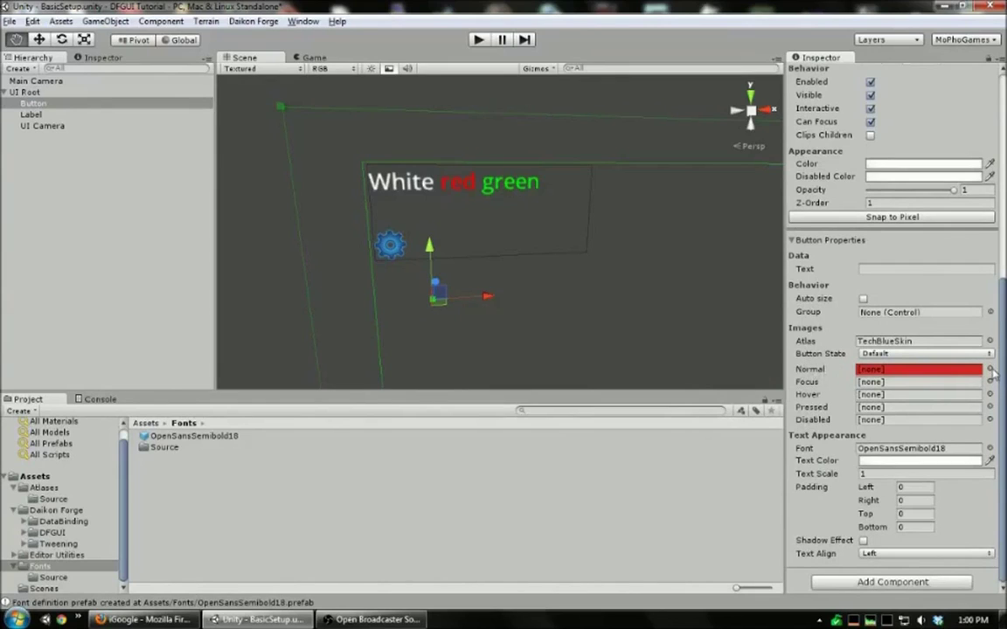
{"action": "left_click", "coordinate": [924, 353]}
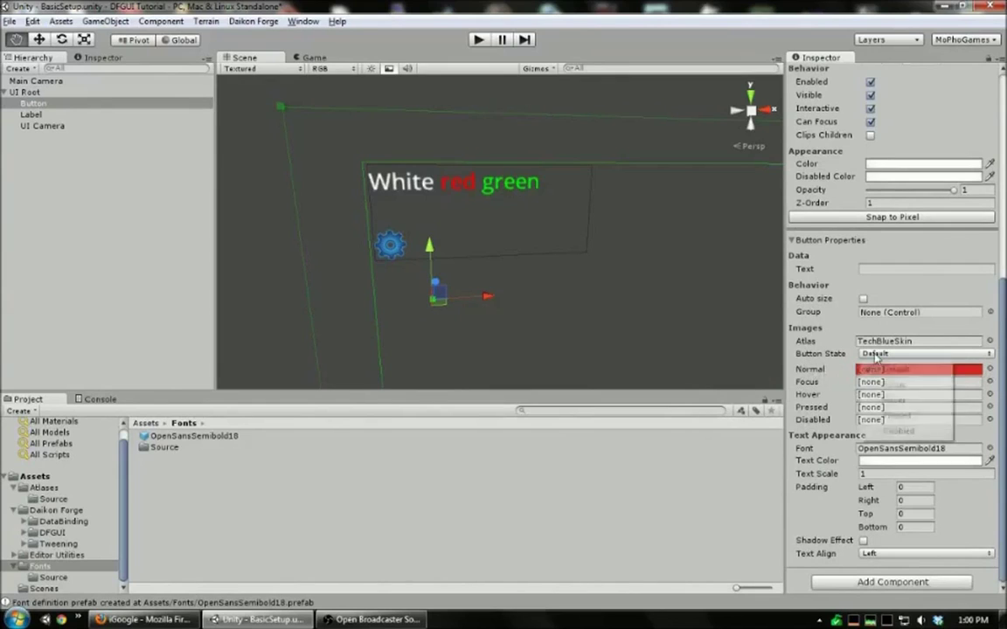
{"action": "left_click", "coordinate": [13, 321]}
{"action": "left_click", "coordinate": [11, 335]}
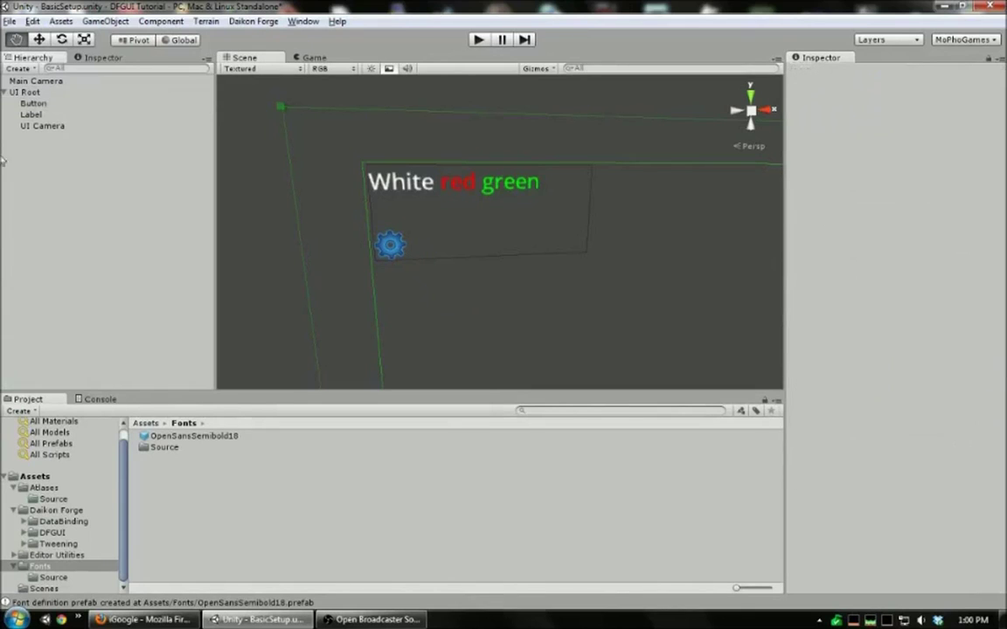
{"action": "left_click", "coordinate": [35, 102]}
{"action": "scroll", "coordinate": [992, 391], "scroll_direction": "down", "scroll_amount": 8}
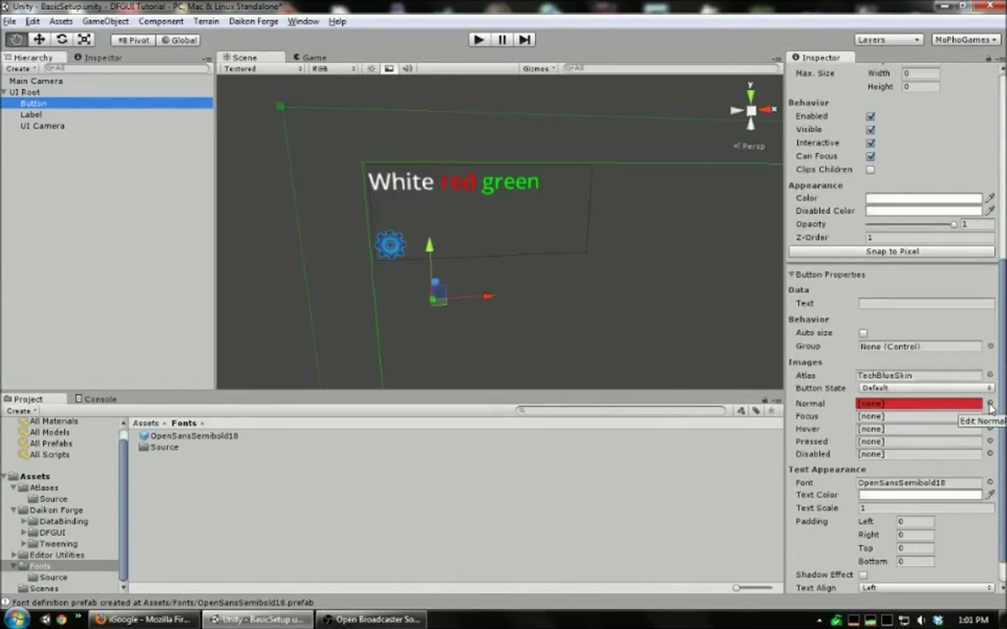
- Set the Button's Normal image to button-normal and Focus to button-highlight
{"action": "left_click", "coordinate": [990, 404]}
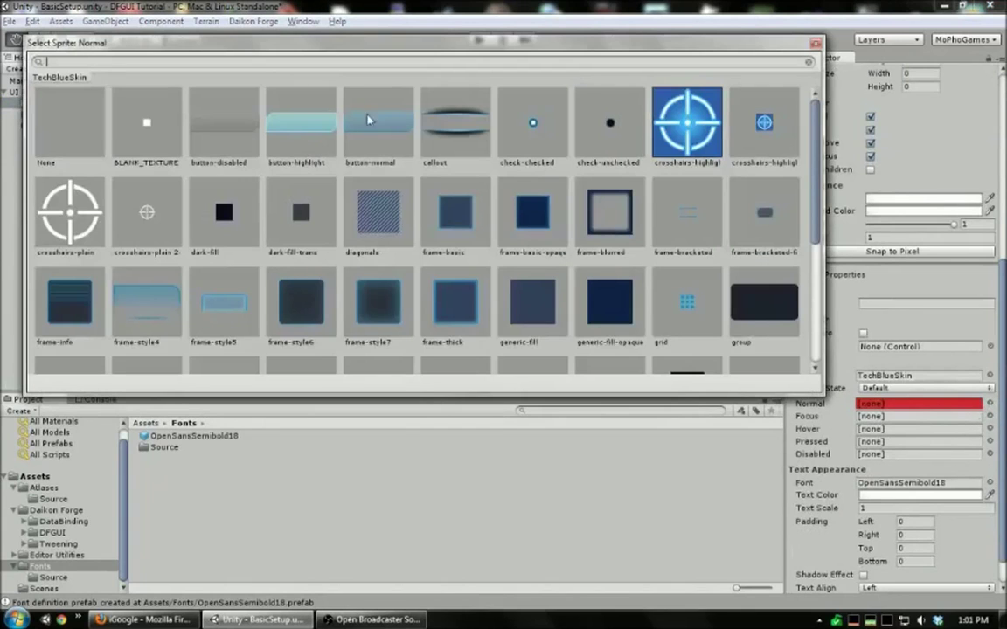
{"action": "scroll", "coordinate": [384, 131], "scroll_direction": "down", "scroll_amount": 2}
{"action": "scroll", "coordinate": [396, 129], "scroll_direction": "up", "scroll_amount": 2}
{"action": "left_click_drag", "start_coordinate": [428, 51], "coordinate": [450, 58]}
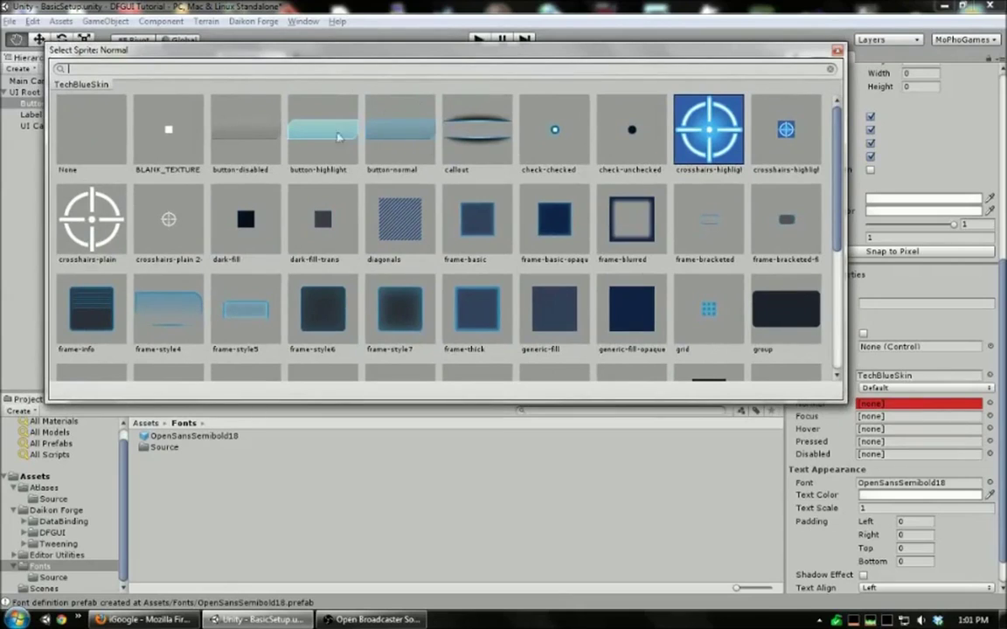
{"action": "double_click", "coordinate": [404, 144]}
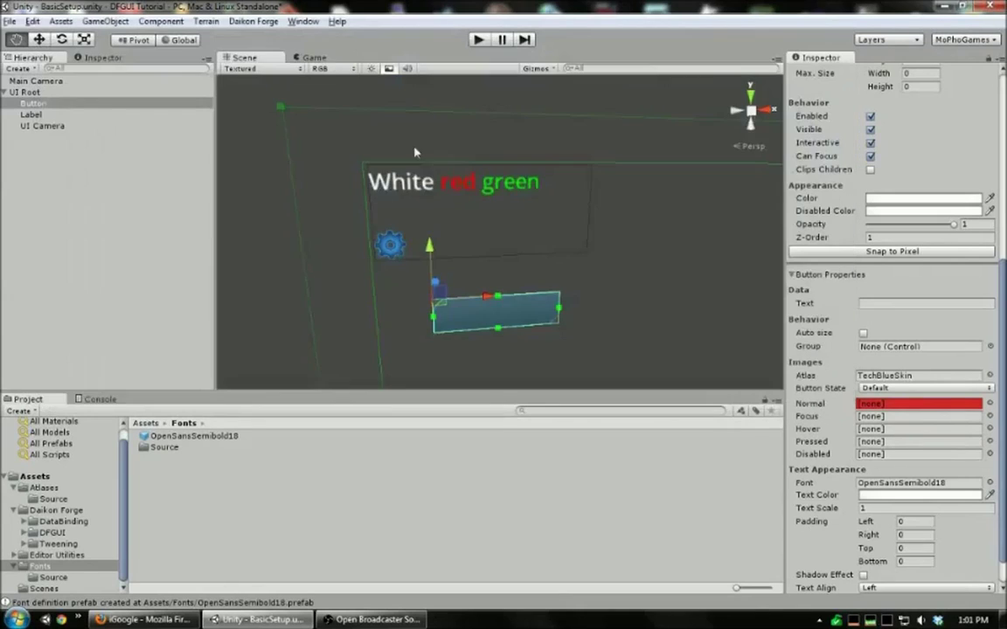
{"action": "left_click", "coordinate": [990, 417]}
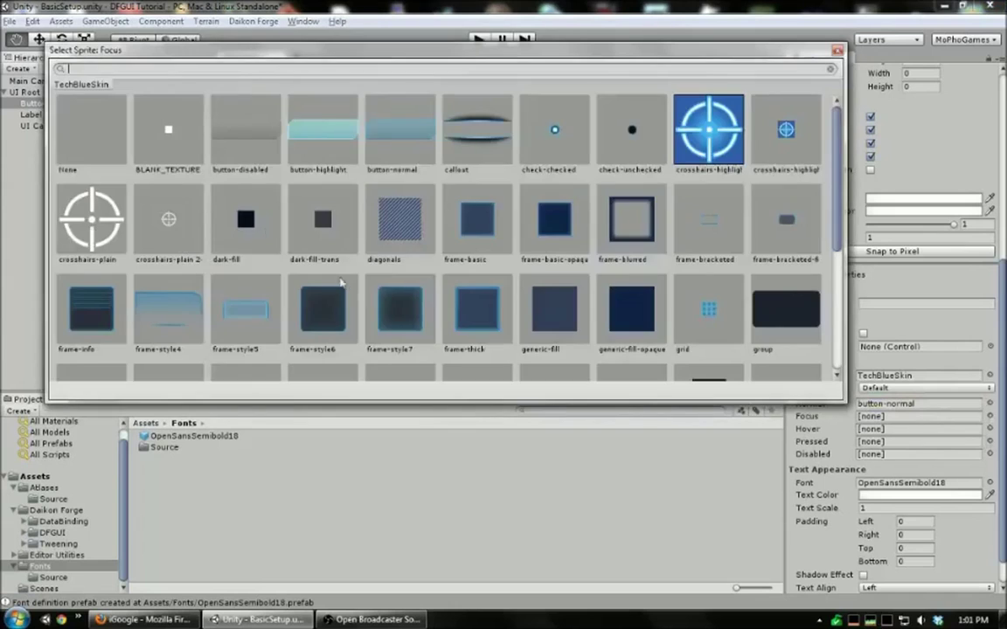
{"action": "double_click", "coordinate": [293, 113]}
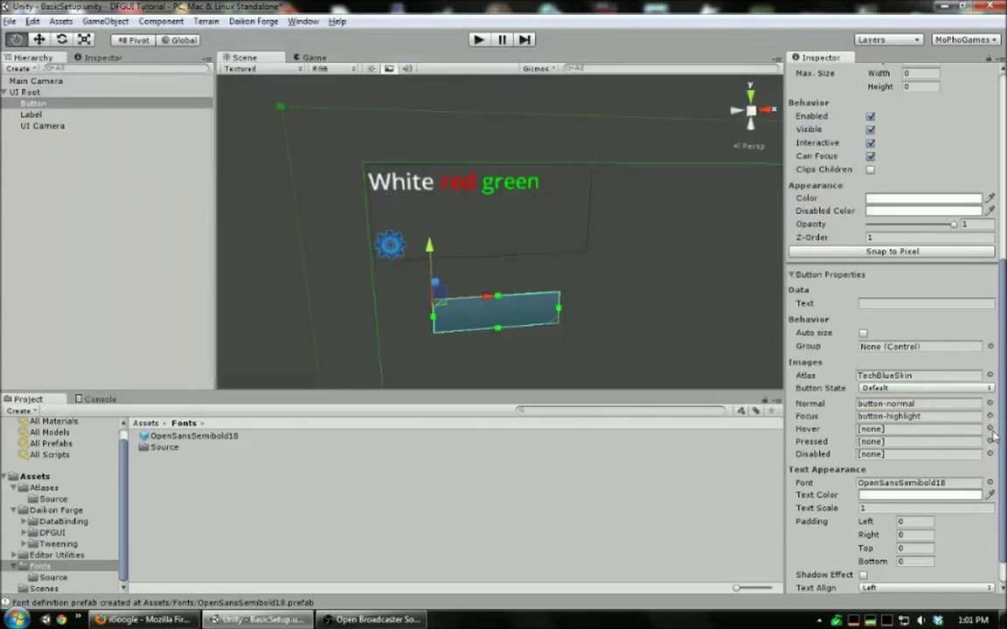
- Set Hover to button-highlight, Pressed to button-normal and Disabled to button-disabled
{"action": "left_click", "coordinate": [990, 430]}
{"action": "double_click", "coordinate": [322, 126]}
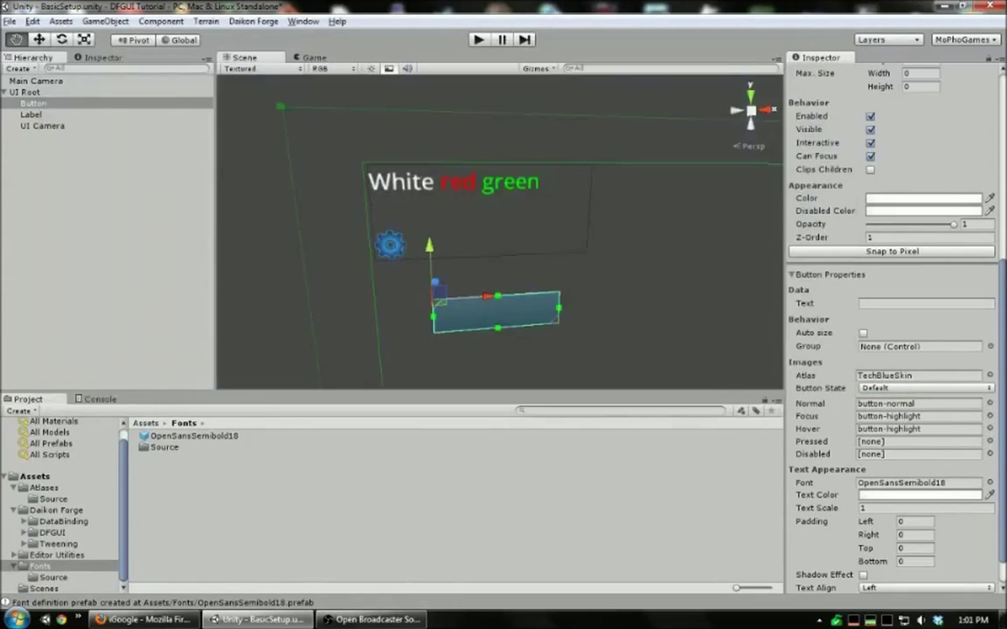
{"action": "left_click", "coordinate": [990, 442]}
{"action": "double_click", "coordinate": [395, 129]}
{"action": "left_click", "coordinate": [990, 454]}
{"action": "double_click", "coordinate": [249, 129]}
{"action": "scroll", "coordinate": [500, 239], "scroll_direction": "down", "scroll_amount": 3}
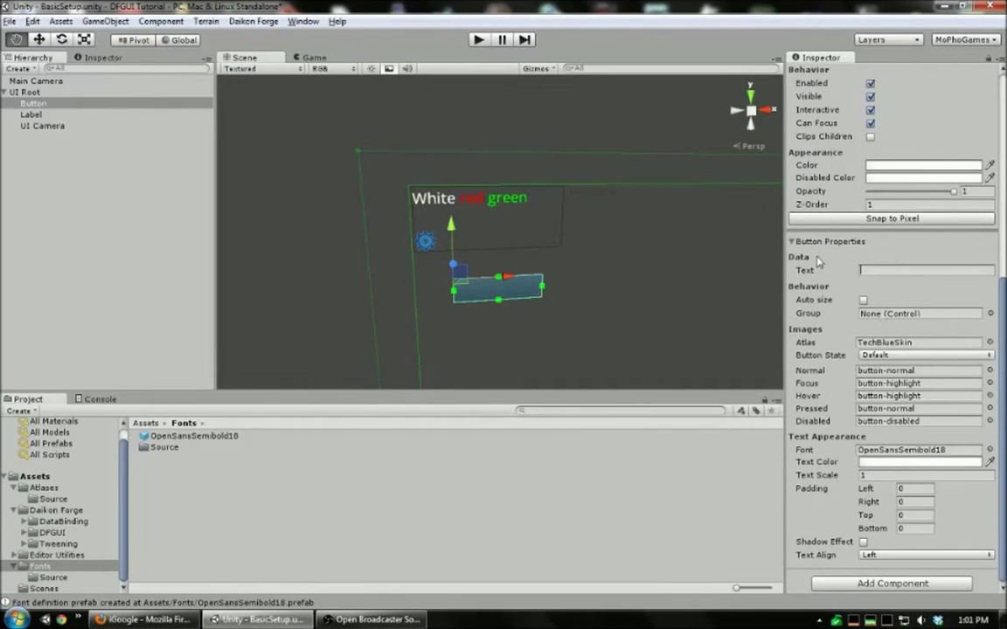
- Replace the button's placeholder text with 'Click me!'
{"action": "type", "text": "me text h"}
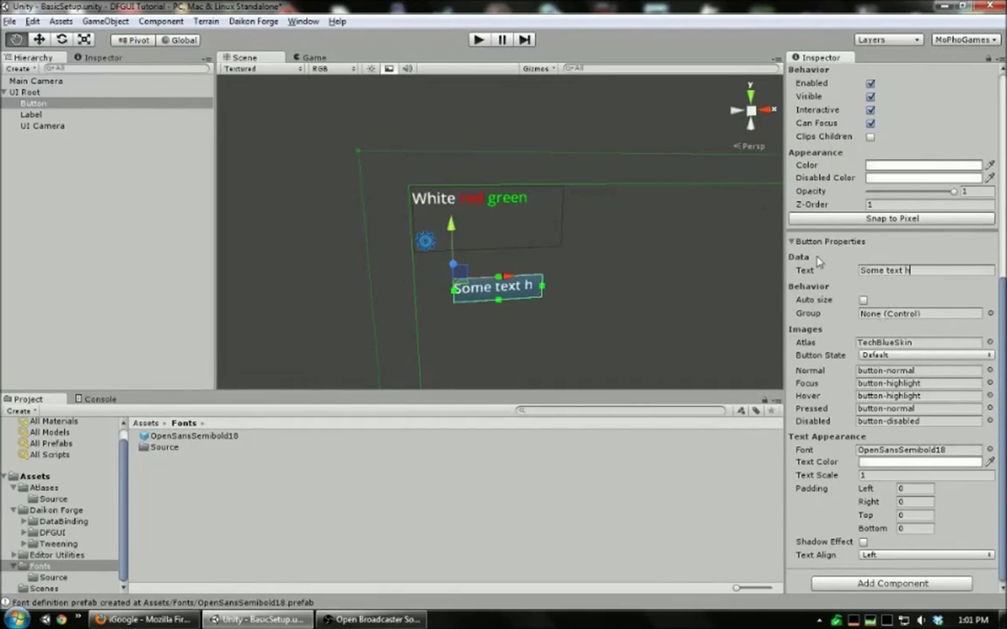
{"action": "key", "text": "BackSpace"}
{"action": "key", "text": "BackSpace"}
{"action": "key", "text": "BackSpace"}
{"action": "key", "text": "BackSpace"}
{"action": "key", "text": "BackSpace"}
{"action": "key", "text": "BackSpace"}
{"action": "key", "text": "BackSpace"}
{"action": "key", "text": "BackSpace"}
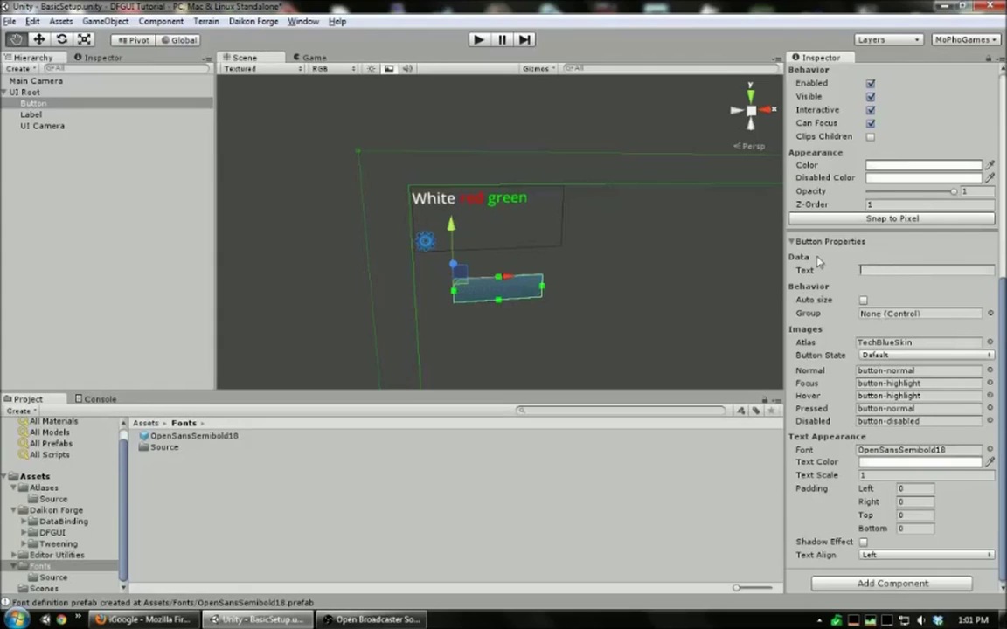
{"action": "type", "text": "Click me!"}
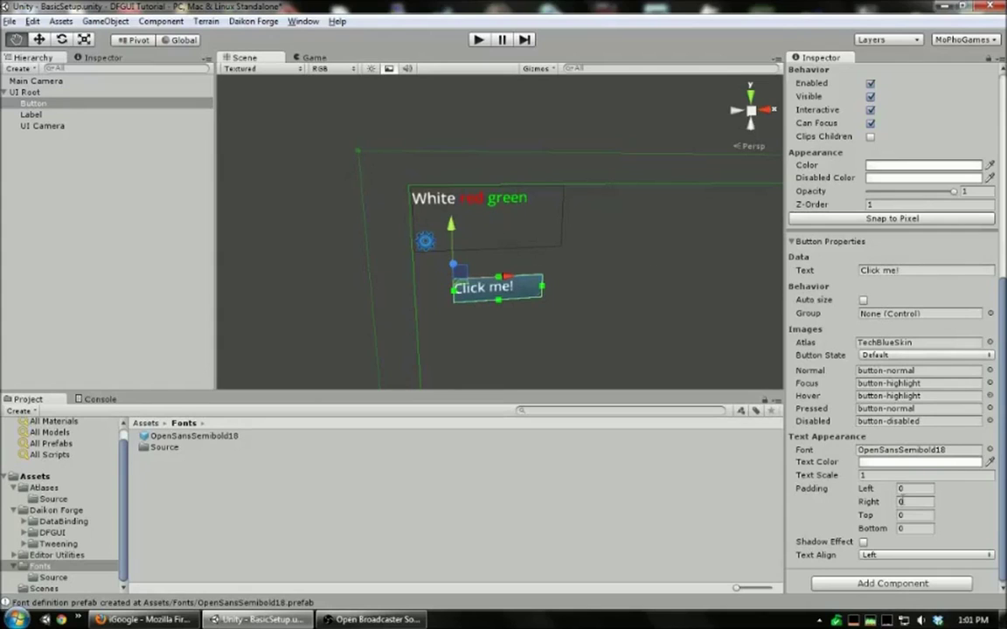
- Set the button label's Text Align to Center
{"action": "left_click", "coordinate": [874, 553]}
{"action": "left_click", "coordinate": [891, 584]}
{"action": "left_click", "coordinate": [884, 554]}
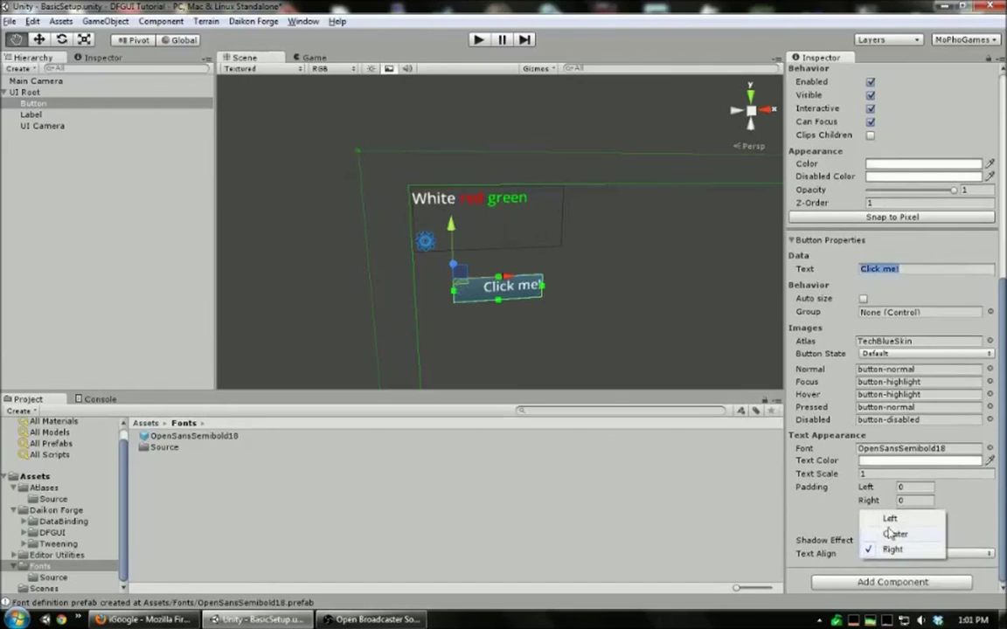
{"action": "left_click", "coordinate": [892, 533]}
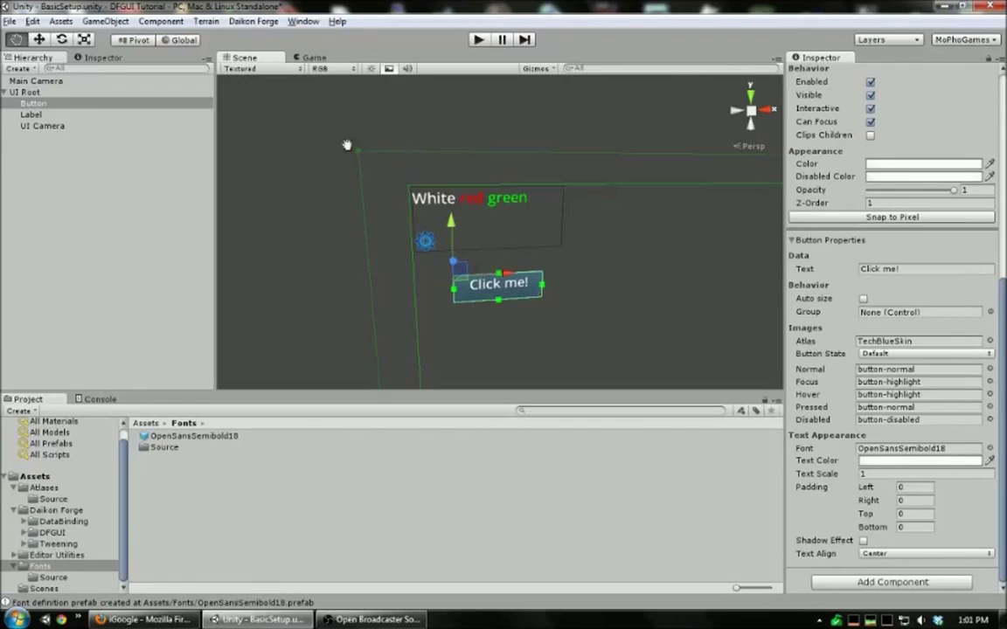
{"action": "left_click", "coordinate": [62, 39]}
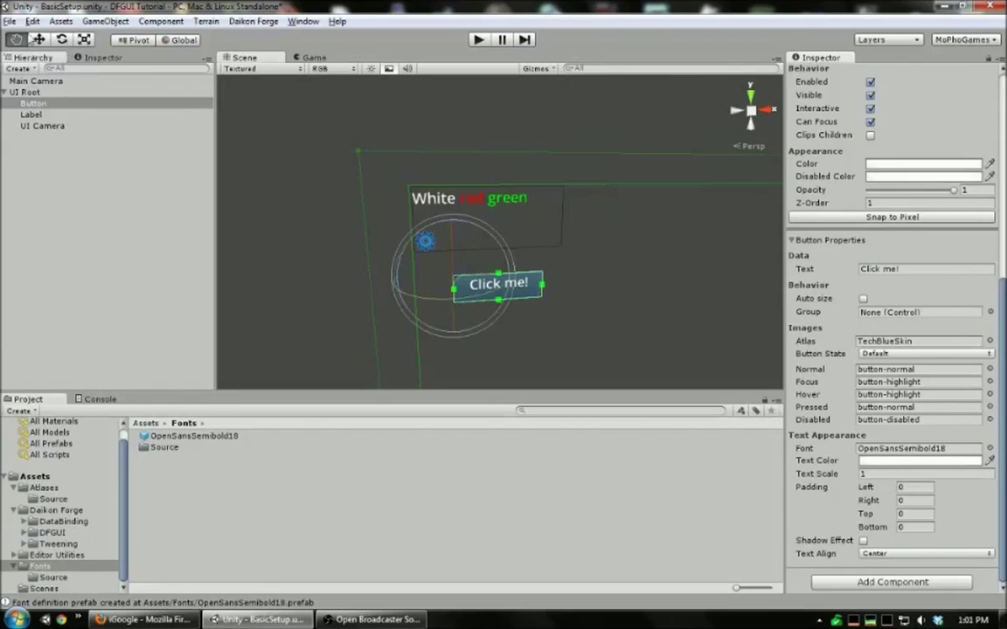
- Slide the Click me! button left to Left 56, Top 122, beneath the label and gear
{"action": "left_click", "coordinate": [38, 39]}
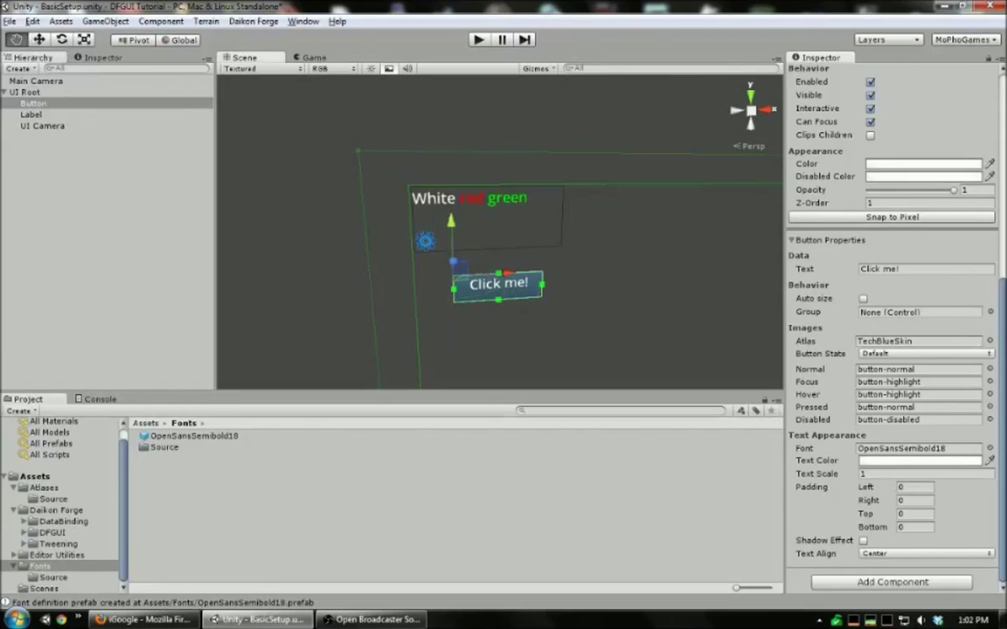
{"action": "scroll", "coordinate": [874, 262], "scroll_direction": "up", "scroll_amount": 5}
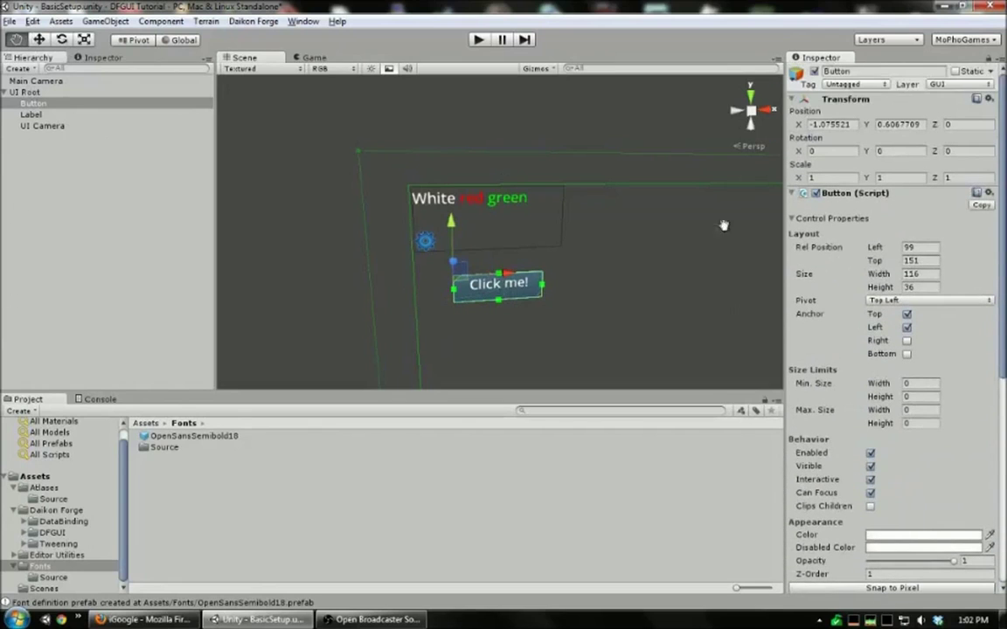
{"action": "left_click_drag", "start_coordinate": [870, 248], "coordinate": [935, 272]}
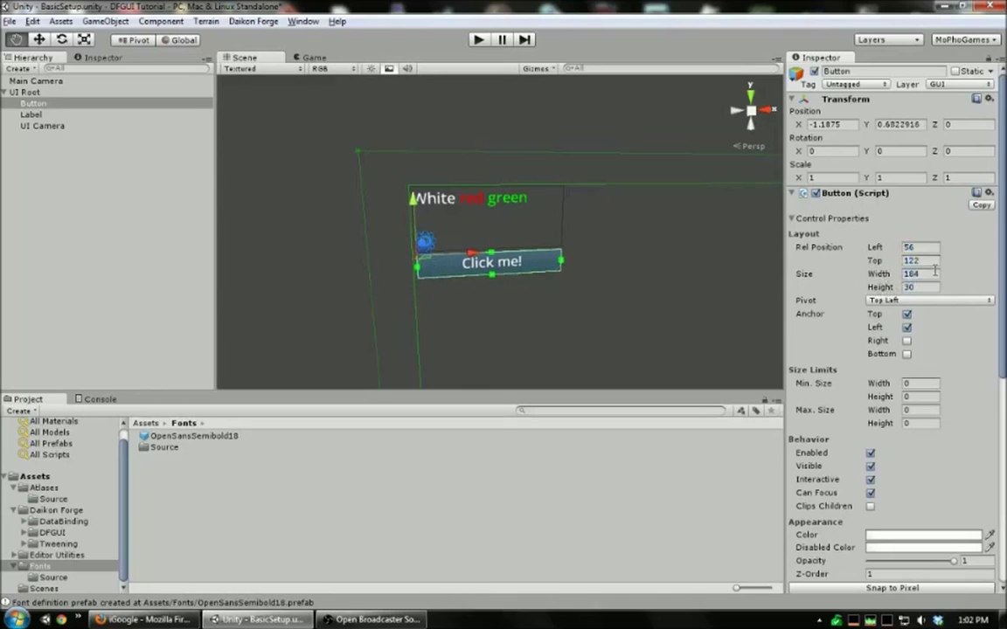
{"action": "scroll", "coordinate": [974, 249], "scroll_direction": "down", "scroll_amount": 6}
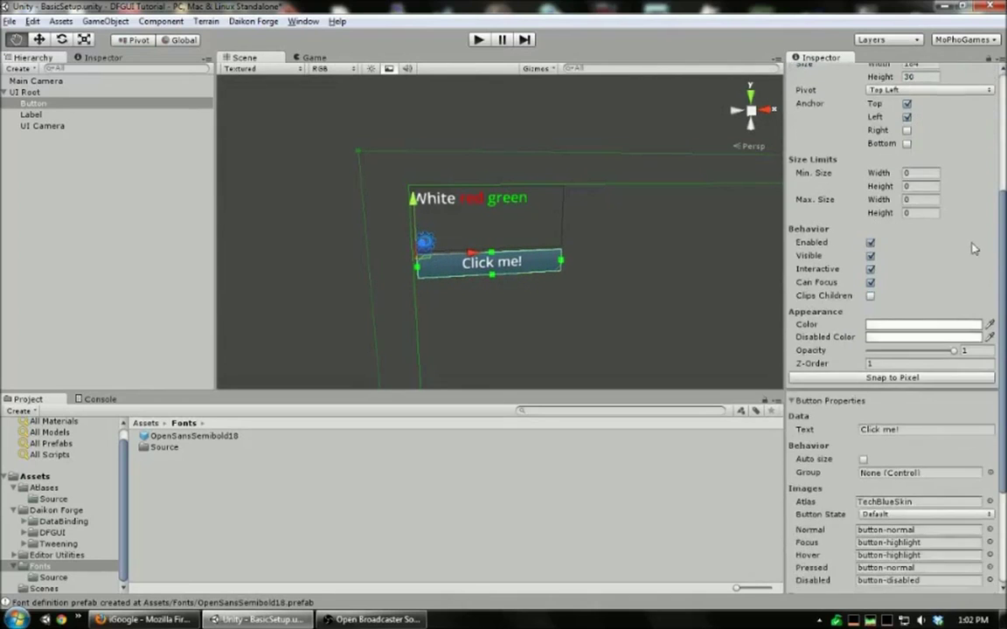
{"action": "left_click", "coordinate": [32, 200]}
{"action": "left_click", "coordinate": [48, 102]}
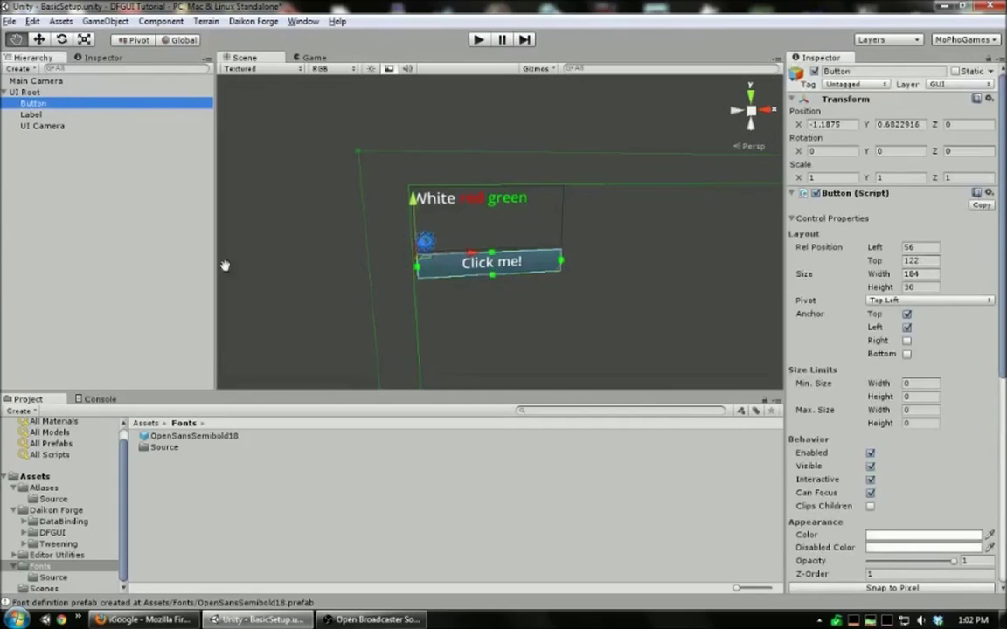
- Check the layout in the Game view, then select UI Root to view its settings
{"action": "left_click", "coordinate": [313, 57]}
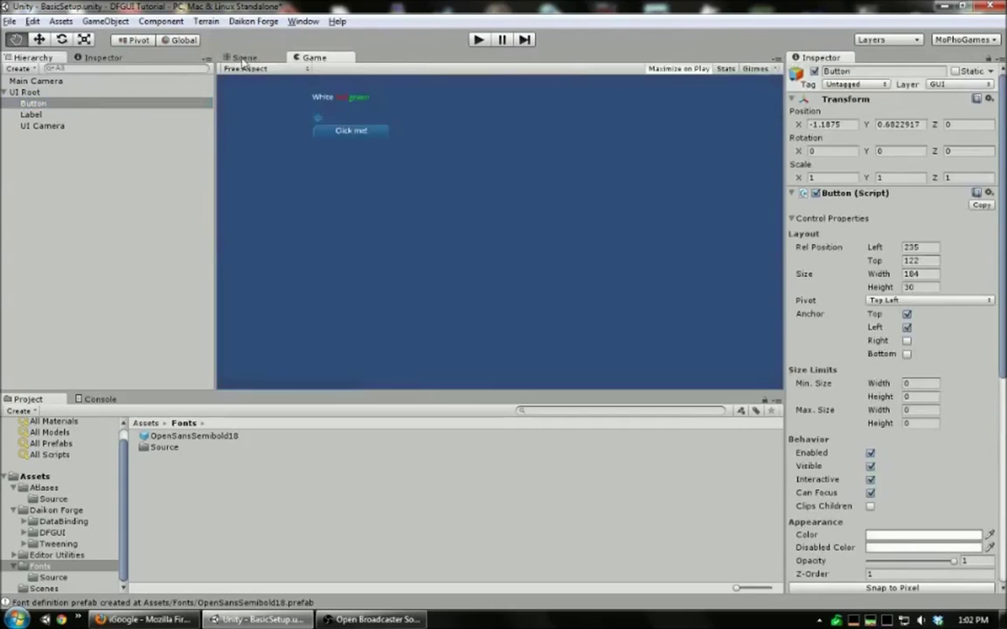
{"action": "left_click", "coordinate": [244, 56]}
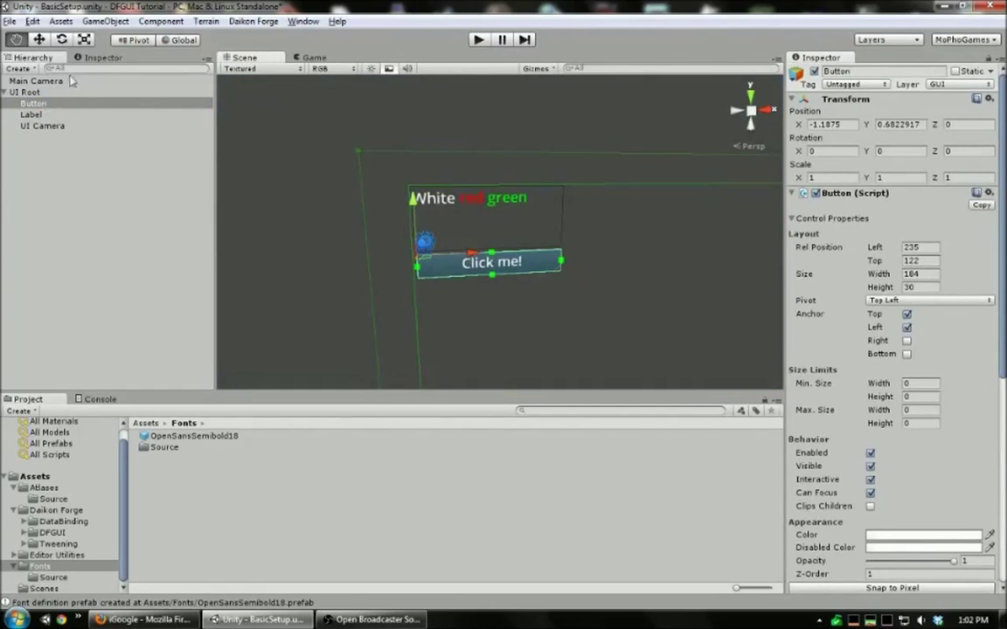
{"action": "scroll", "coordinate": [963, 446], "scroll_direction": "down", "scroll_amount": 10}
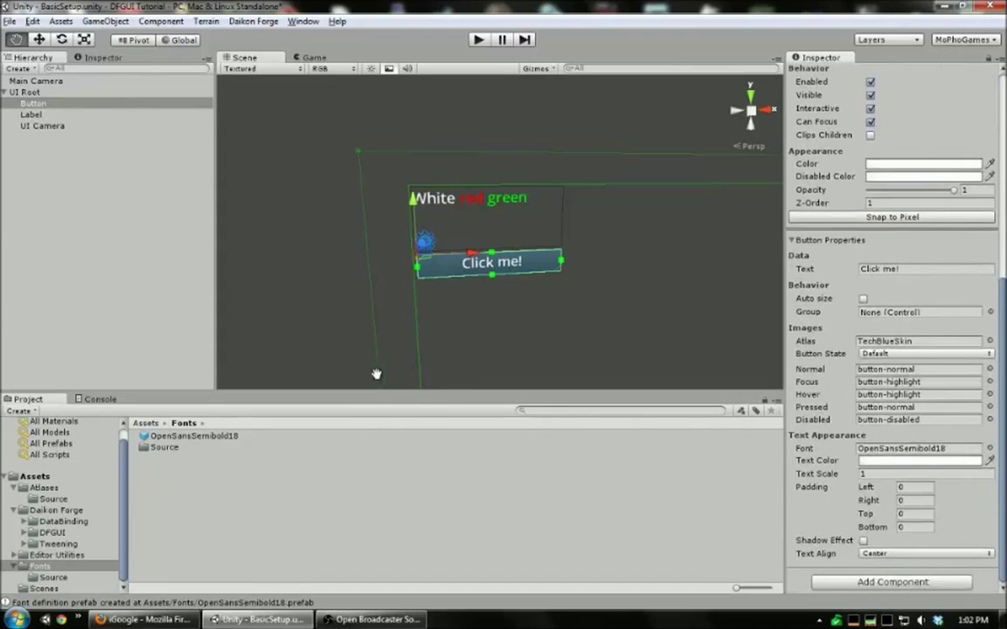
{"action": "left_click", "coordinate": [86, 146]}
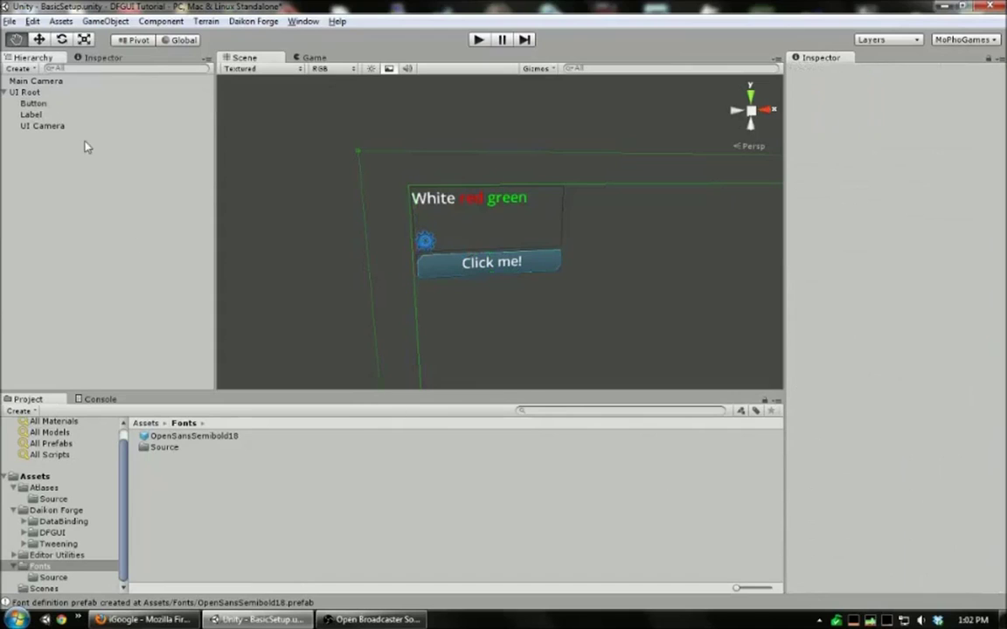
{"action": "left_click", "coordinate": [26, 92]}
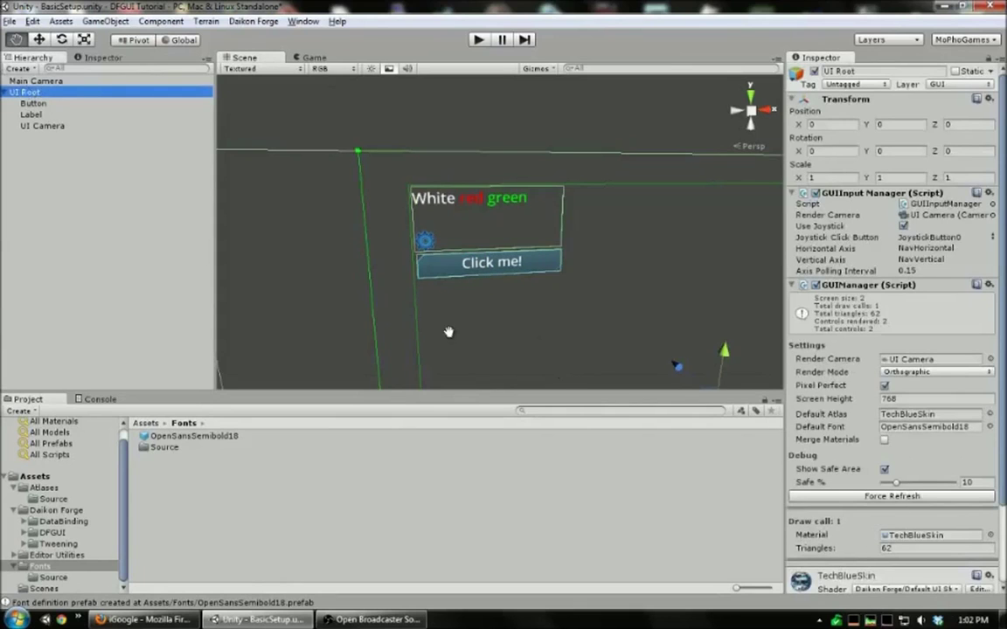
{"action": "scroll", "coordinate": [448, 331], "scroll_direction": "down", "scroll_amount": 3}
{"action": "scroll", "coordinate": [468, 315], "scroll_direction": "up", "scroll_amount": 3}
- From the Scene view's context menu, go to Add control > Sprite > Basic
{"action": "scroll", "coordinate": [494, 304], "scroll_direction": "up", "scroll_amount": 2}
{"action": "right_click", "coordinate": [482, 336]}
{"action": "mouse_move", "coordinate": [547, 342]}
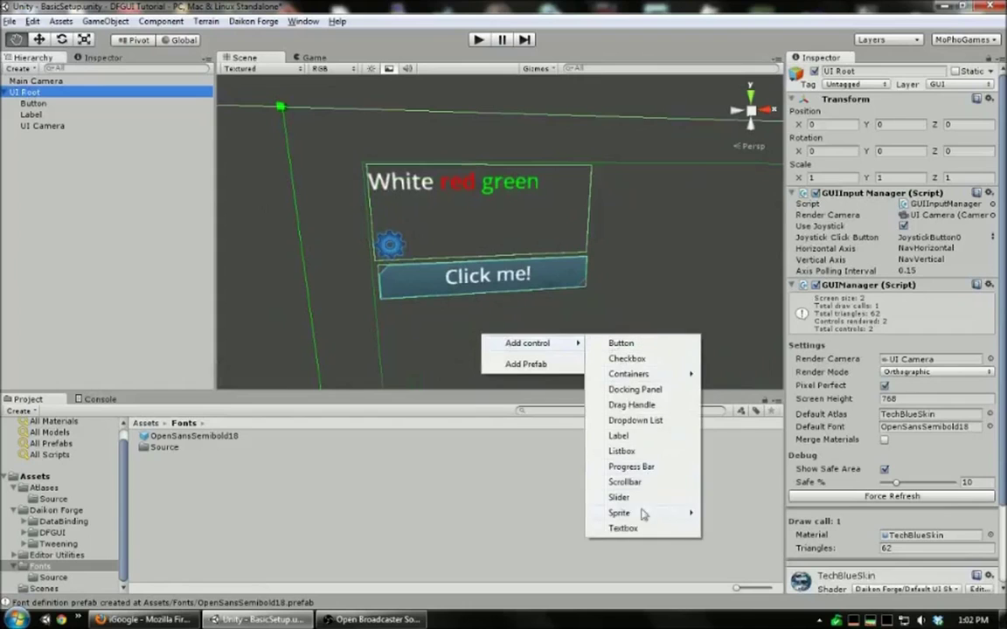
{"action": "mouse_move", "coordinate": [648, 514]}
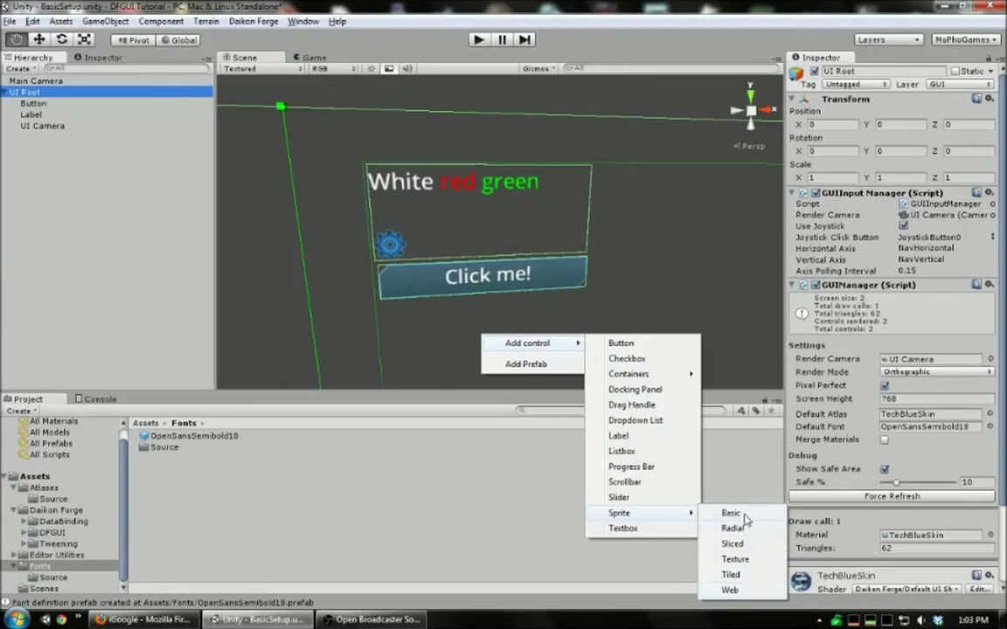
- Add the basic sprite and assign it the 'placeholder' gear image from TechBlueSkin
{"action": "left_click", "coordinate": [741, 516]}
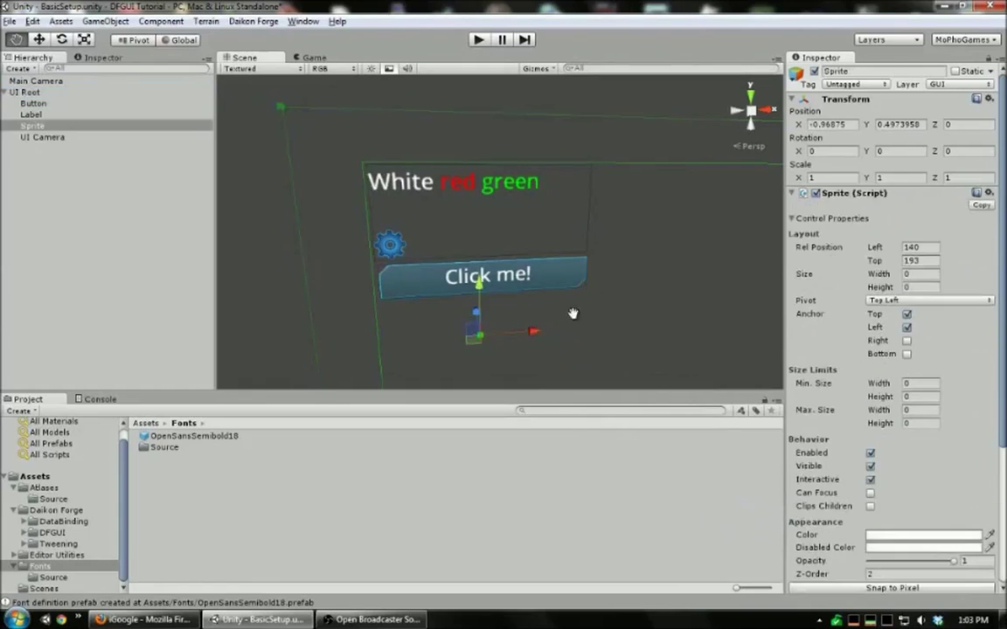
{"action": "scroll", "coordinate": [961, 350], "scroll_direction": "down", "scroll_amount": 5}
{"action": "left_click", "coordinate": [990, 455]}
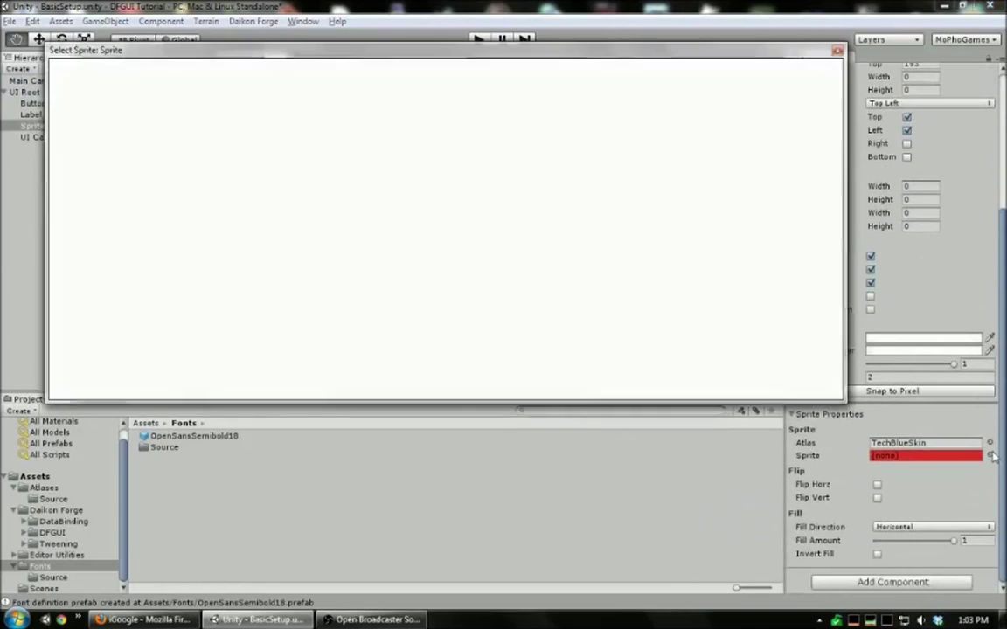
{"action": "scroll", "coordinate": [411, 162], "scroll_direction": "down", "scroll_amount": 5}
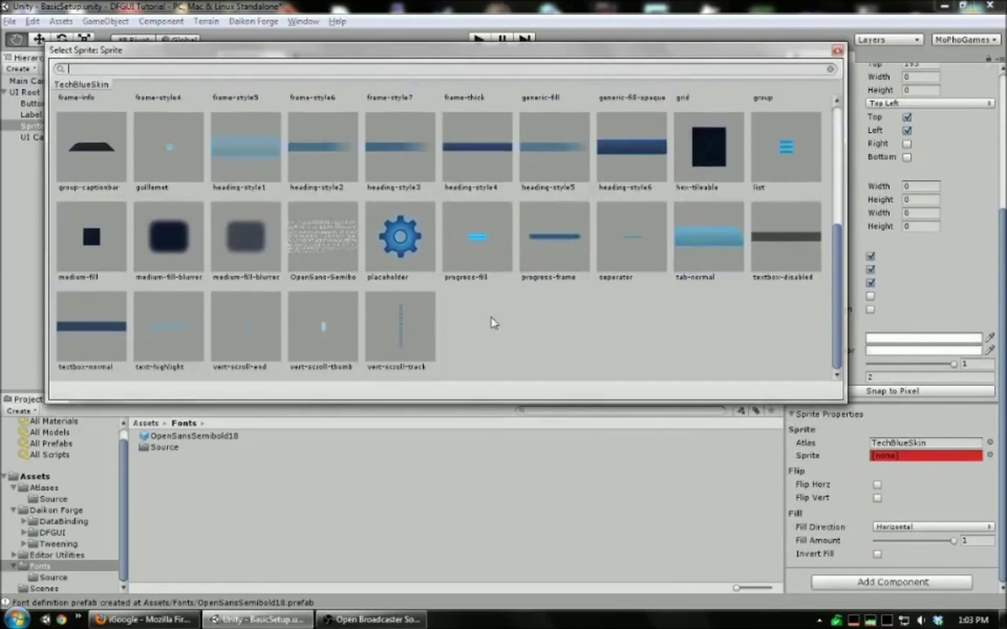
{"action": "scroll", "coordinate": [428, 306], "scroll_direction": "up", "scroll_amount": 2}
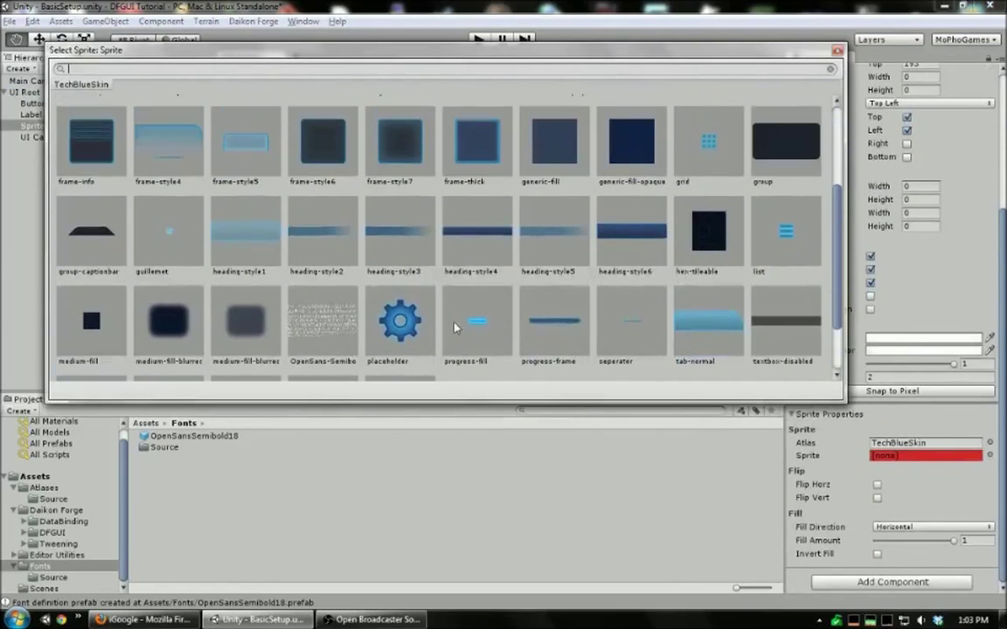
{"action": "double_click", "coordinate": [408, 293]}
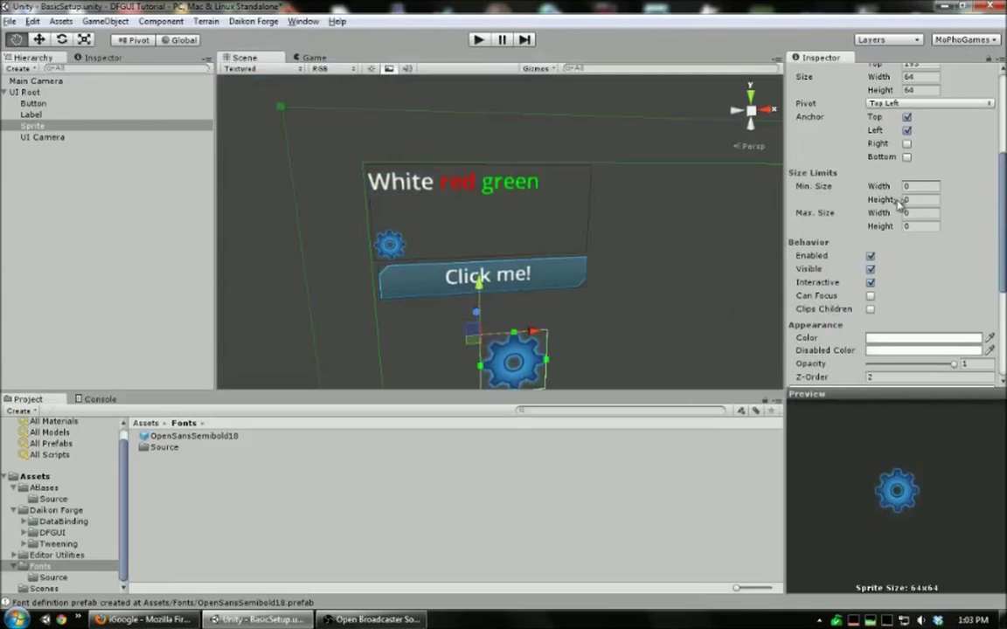
- Move the gear sprite left and up so it sits below the Click me! button
{"action": "left_click_drag", "start_coordinate": [1003, 245], "coordinate": [980, 349]}
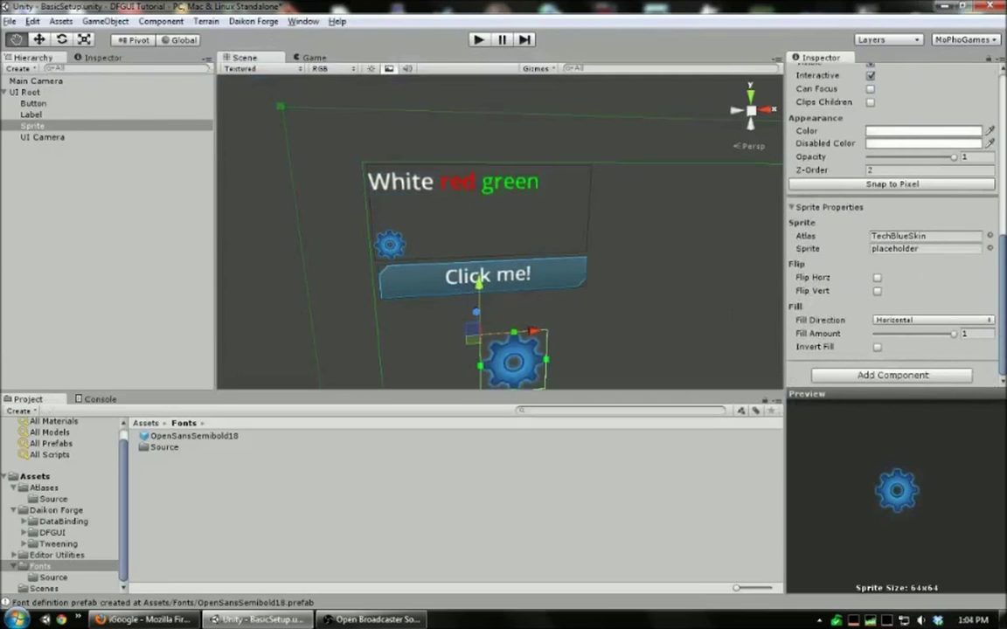
{"action": "scroll", "coordinate": [892, 262], "scroll_direction": "up", "scroll_amount": 10}
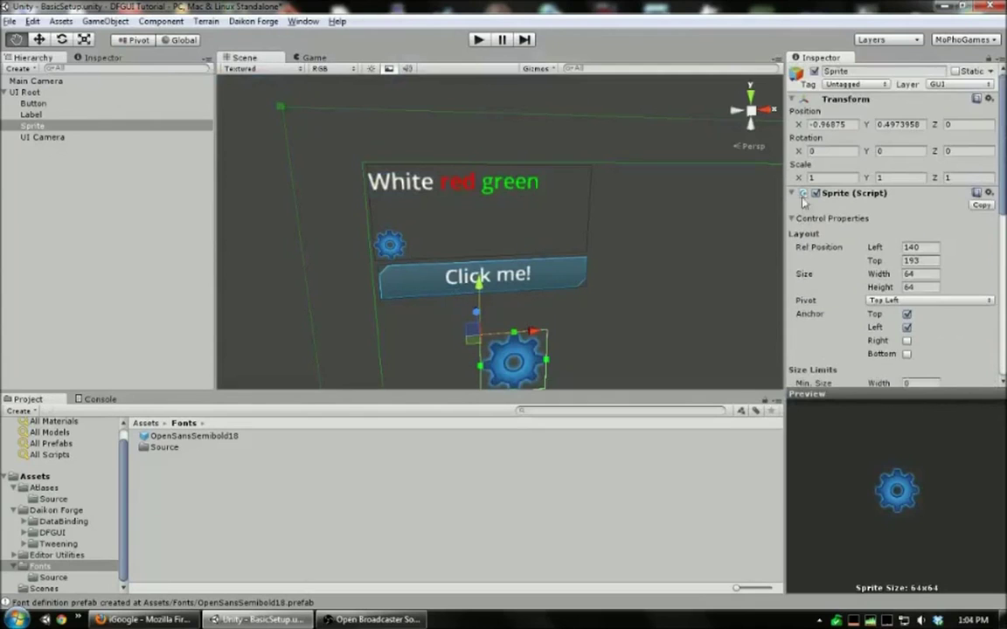
{"action": "mouse_move", "coordinate": [874, 247]}
{"action": "left_mouse_down"}
{"action": "mouse_move", "coordinate": [822, 262]}
{"action": "mouse_move", "coordinate": [878, 263]}
{"action": "mouse_move", "coordinate": [865, 251]}
{"action": "left_mouse_up"}
- Clear the selection and scroll through the scene layout
{"action": "left_click", "coordinate": [379, 231]}
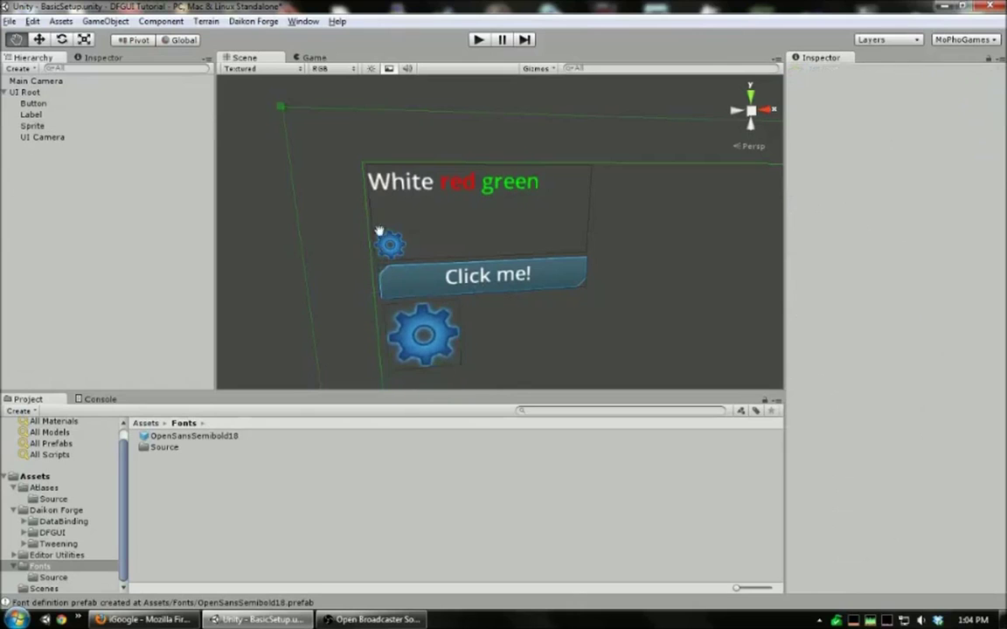
{"action": "scroll", "coordinate": [540, 275], "scroll_direction": "down", "scroll_amount": 4}
{"action": "scroll", "coordinate": [554, 290], "scroll_direction": "up", "scroll_amount": 4}
{"action": "scroll", "coordinate": [554, 199], "scroll_direction": "down", "scroll_amount": 3}
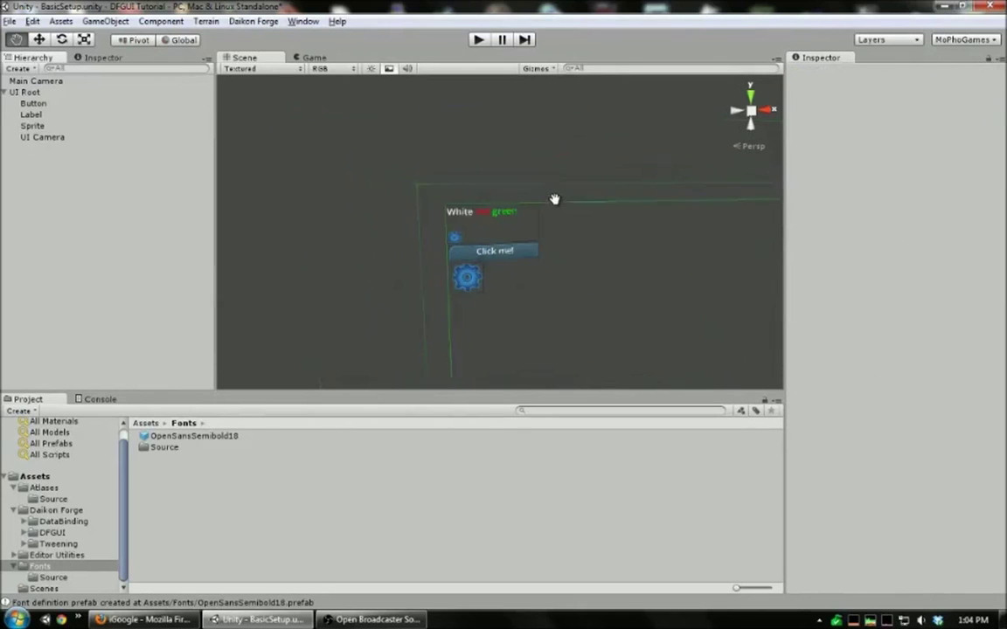
{"action": "scroll", "coordinate": [554, 199], "scroll_direction": "down", "scroll_amount": 2}
{"action": "scroll", "coordinate": [554, 199], "scroll_direction": "up", "scroll_amount": 5}
{"action": "scroll", "coordinate": [554, 199], "scroll_direction": "down", "scroll_amount": 5}
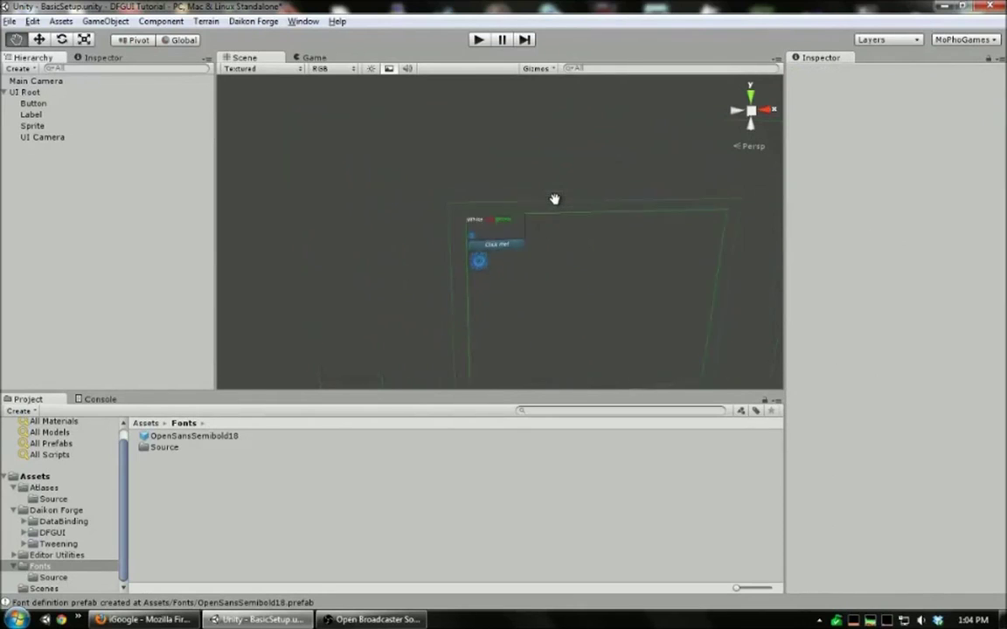
{"action": "scroll", "coordinate": [554, 199], "scroll_direction": "up", "scroll_amount": 4}
{"action": "scroll", "coordinate": [554, 199], "scroll_direction": "down", "scroll_amount": 4}
{"action": "scroll", "coordinate": [554, 199], "scroll_direction": "up", "scroll_amount": 6}
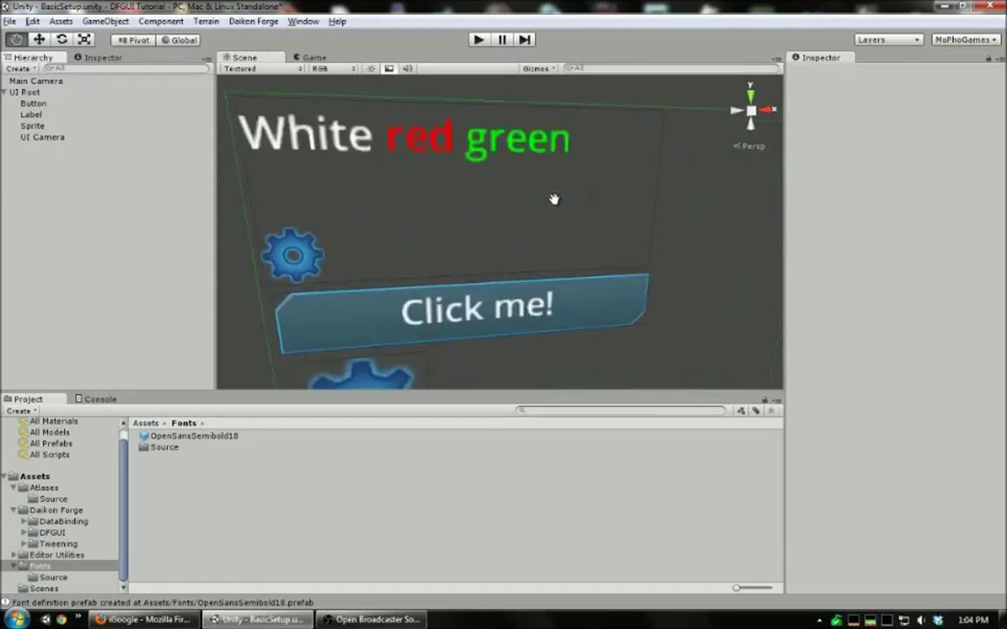
{"action": "scroll", "coordinate": [553, 200], "scroll_direction": "down", "scroll_amount": 2}
- Run the scene in the Game view at Standalone (1024x768) resolution
{"action": "left_click", "coordinate": [314, 58]}
{"action": "left_click", "coordinate": [262, 68]}
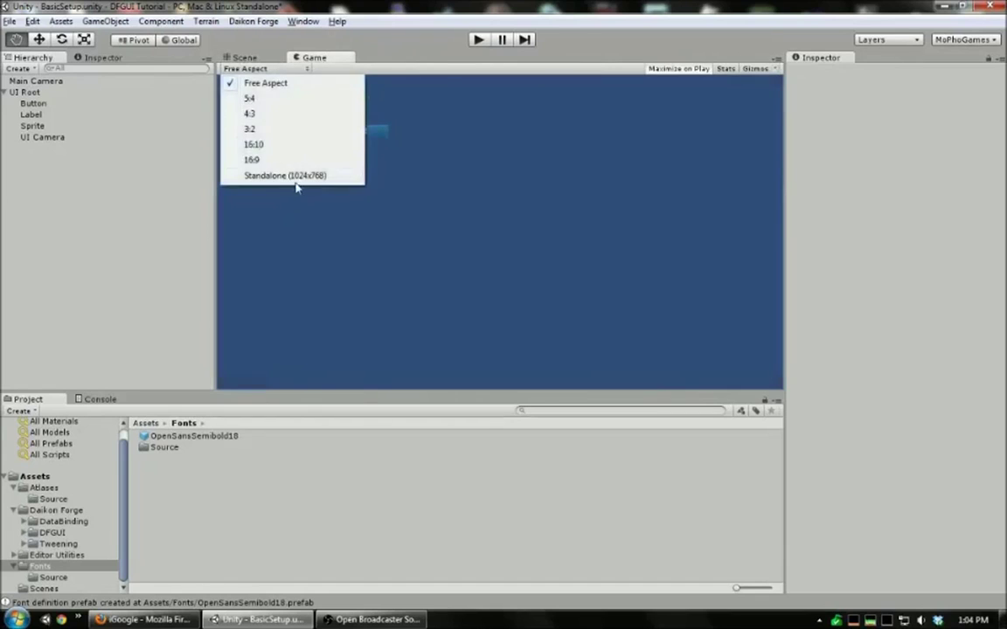
{"action": "left_click", "coordinate": [295, 174]}
{"action": "left_click", "coordinate": [478, 40]}
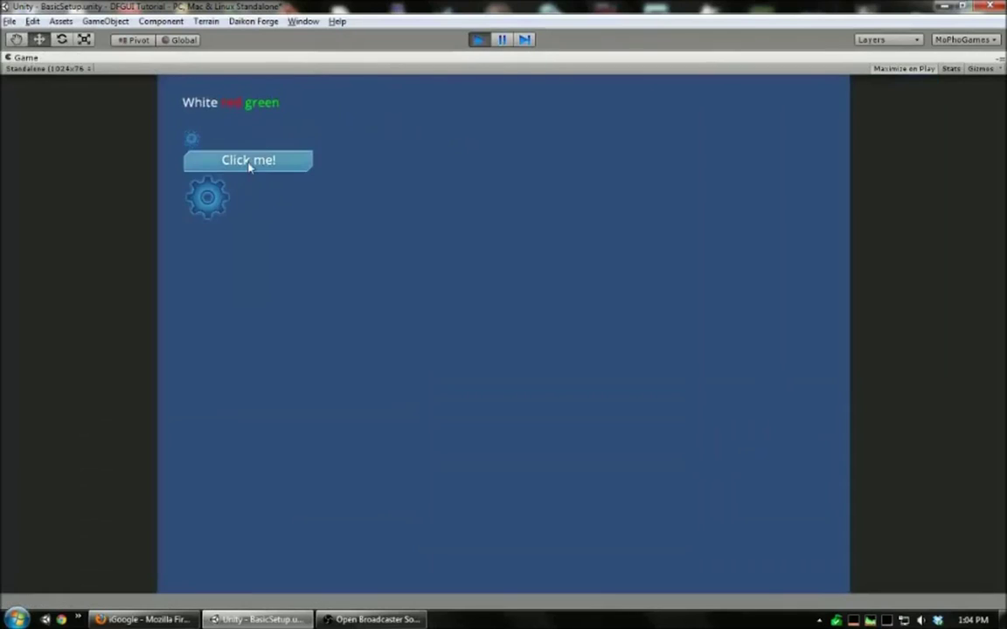
{"action": "left_click", "coordinate": [480, 40]}
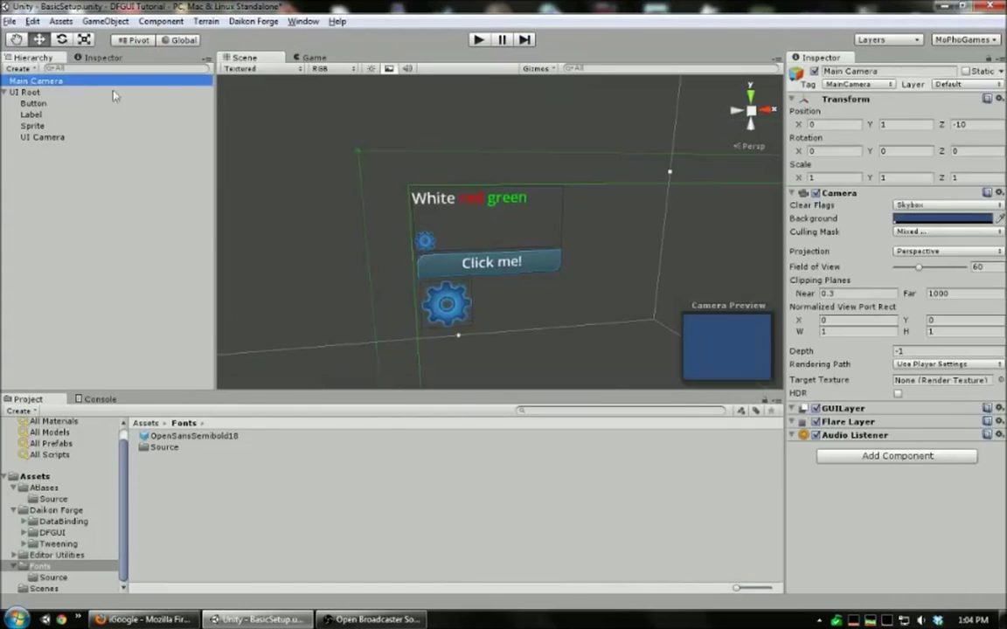
{"action": "left_click", "coordinate": [902, 232]}
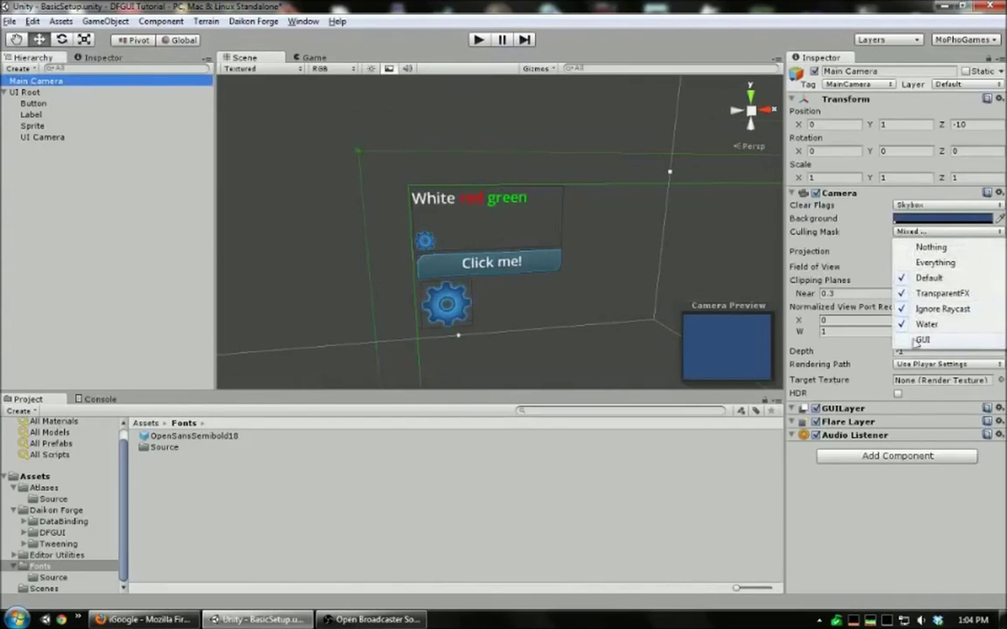
{"action": "left_click", "coordinate": [42, 234]}
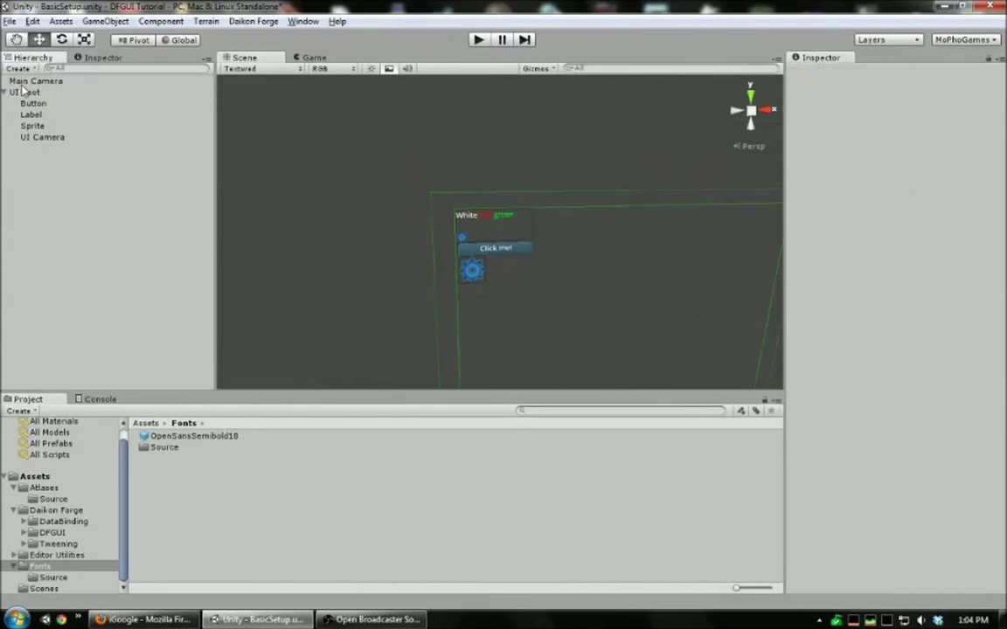
{"action": "left_click", "coordinate": [35, 80]}
{"action": "left_click", "coordinate": [933, 232]}
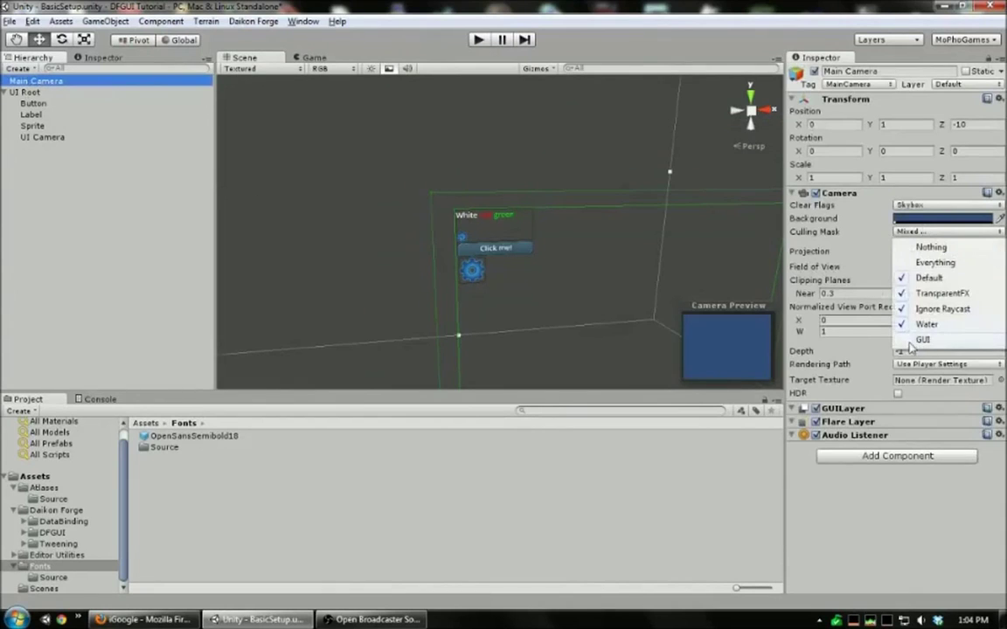
{"action": "left_click", "coordinate": [140, 219]}
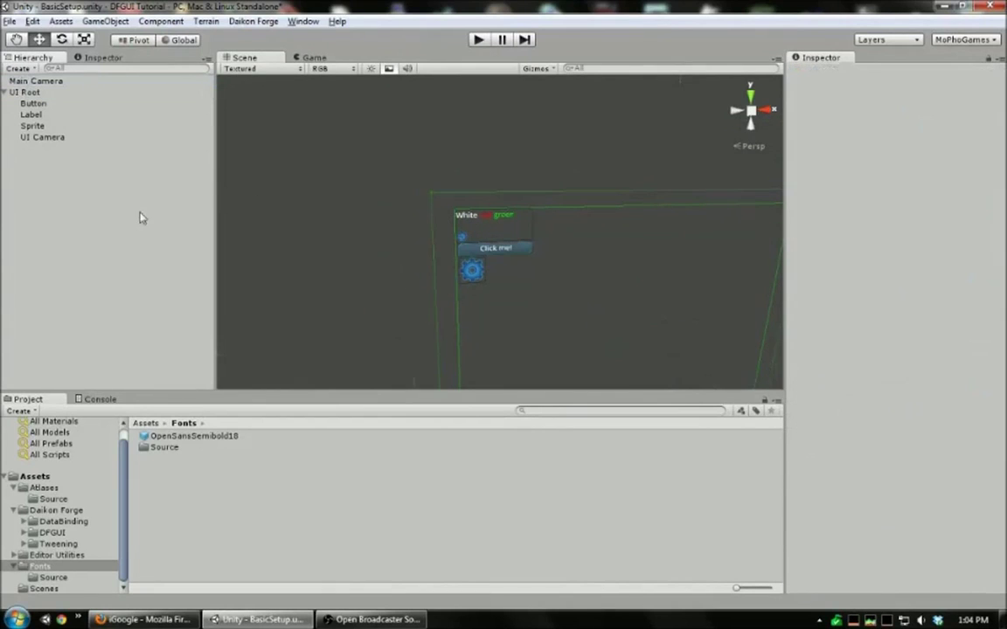
{"action": "left_click", "coordinate": [38, 91]}
- Set the GUIManager Render Mode to Perspective
{"action": "scroll", "coordinate": [892, 393], "scroll_direction": "down", "scroll_amount": 5}
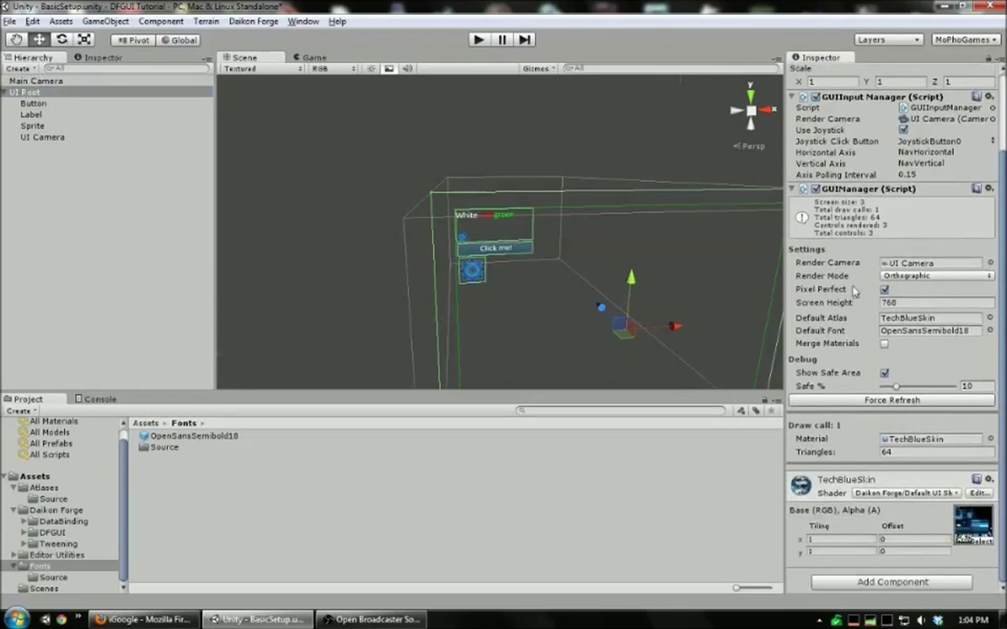
{"action": "left_click", "coordinate": [900, 276]}
{"action": "left_click", "coordinate": [924, 307]}
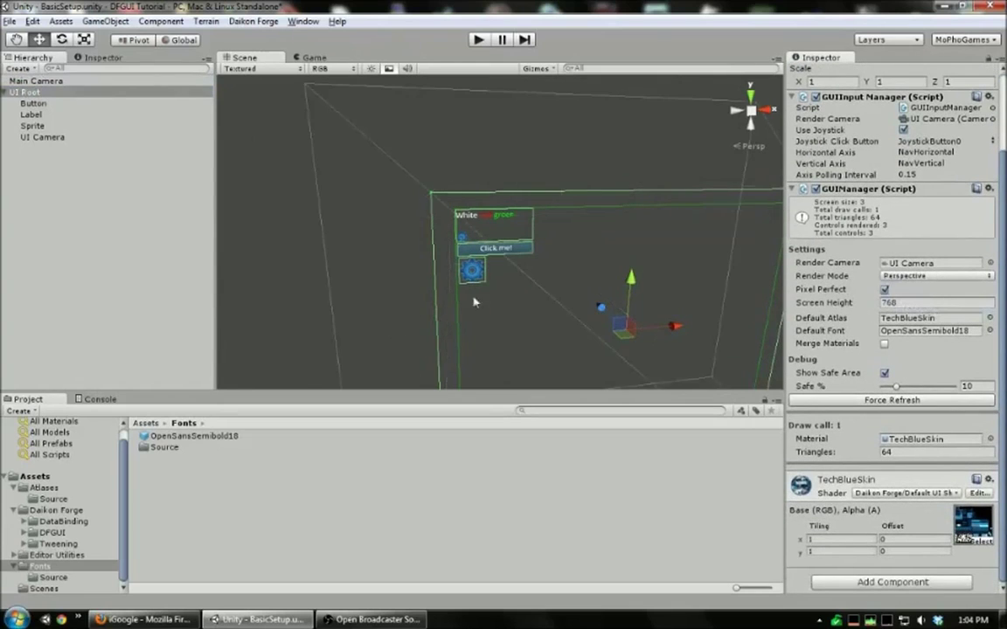
{"action": "left_click", "coordinate": [911, 278]}
{"action": "left_click", "coordinate": [799, 307]}
{"action": "left_click", "coordinate": [911, 278]}
{"action": "left_click", "coordinate": [924, 306]}
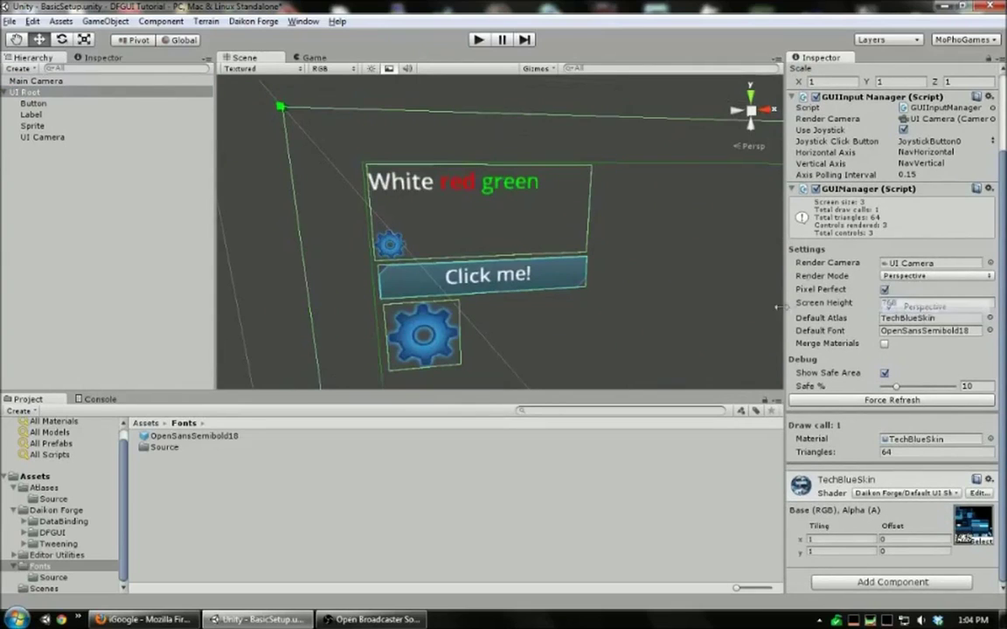
- Tilt the White red green label, Click me! button and gear sprite with the rotation tool
{"action": "left_click", "coordinate": [437, 337]}
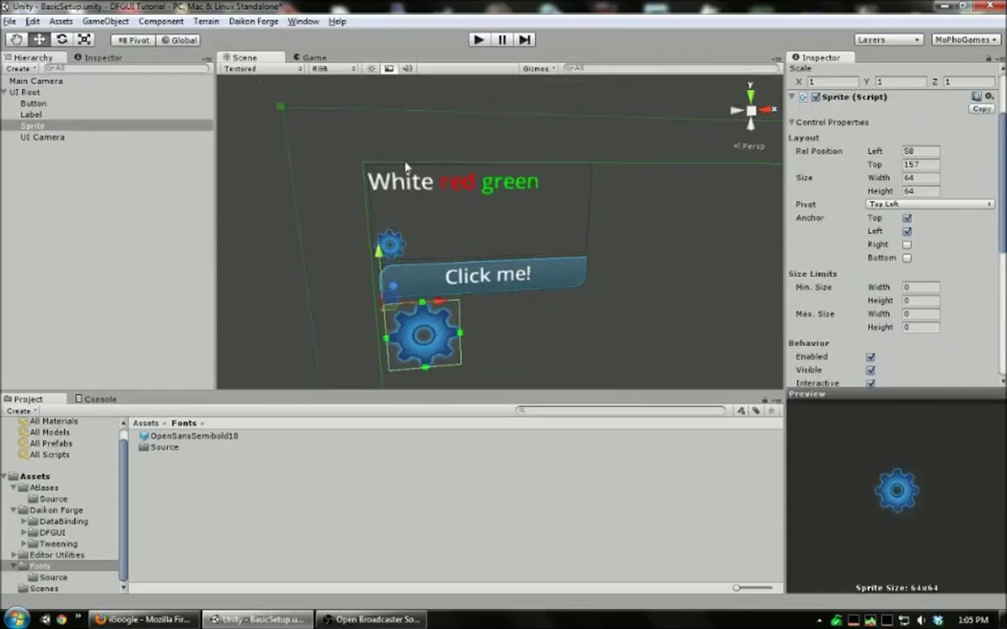
{"action": "left_click", "coordinate": [430, 200]}
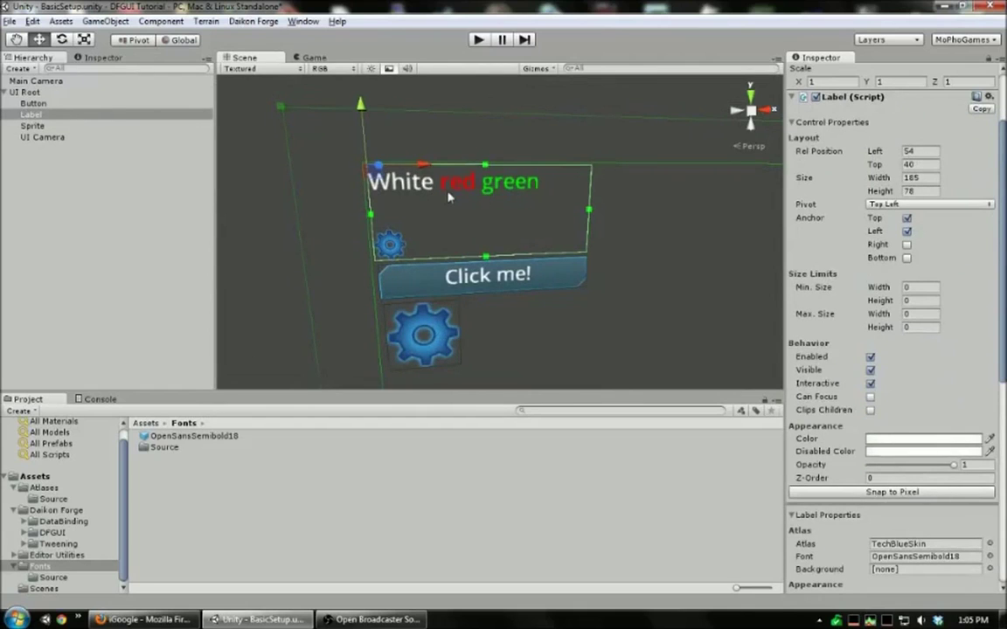
{"action": "key", "text": "e"}
{"action": "left_click_drag", "start_coordinate": [425, 179], "coordinate": [428, 163]}
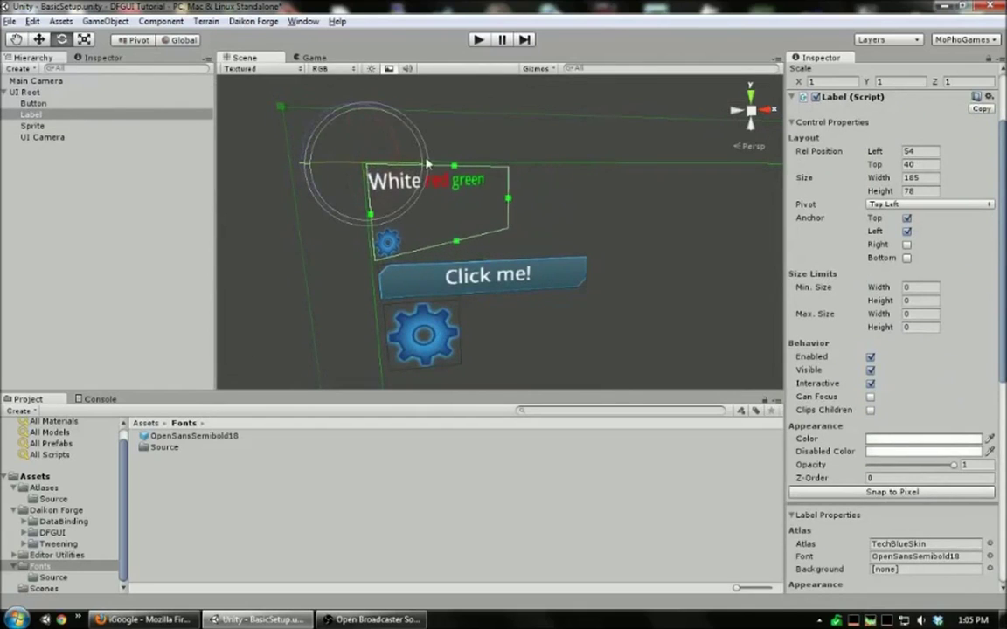
{"action": "left_click", "coordinate": [500, 279]}
{"action": "left_click_drag", "start_coordinate": [330, 261], "coordinate": [445, 325]}
{"action": "left_click", "coordinate": [426, 341]}
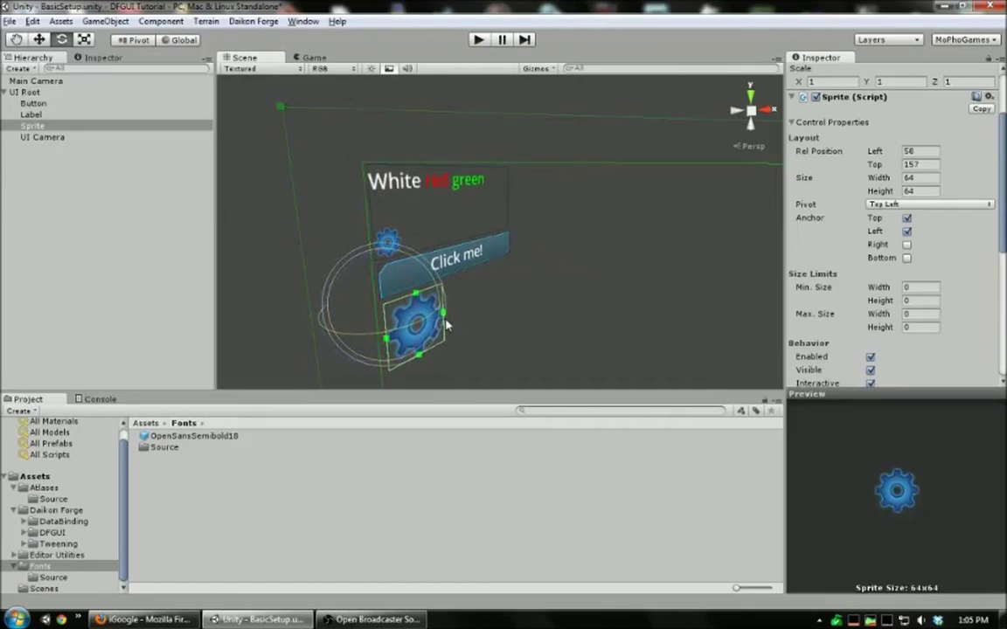
{"action": "left_click", "coordinate": [103, 276]}
{"action": "left_click", "coordinate": [478, 39]}
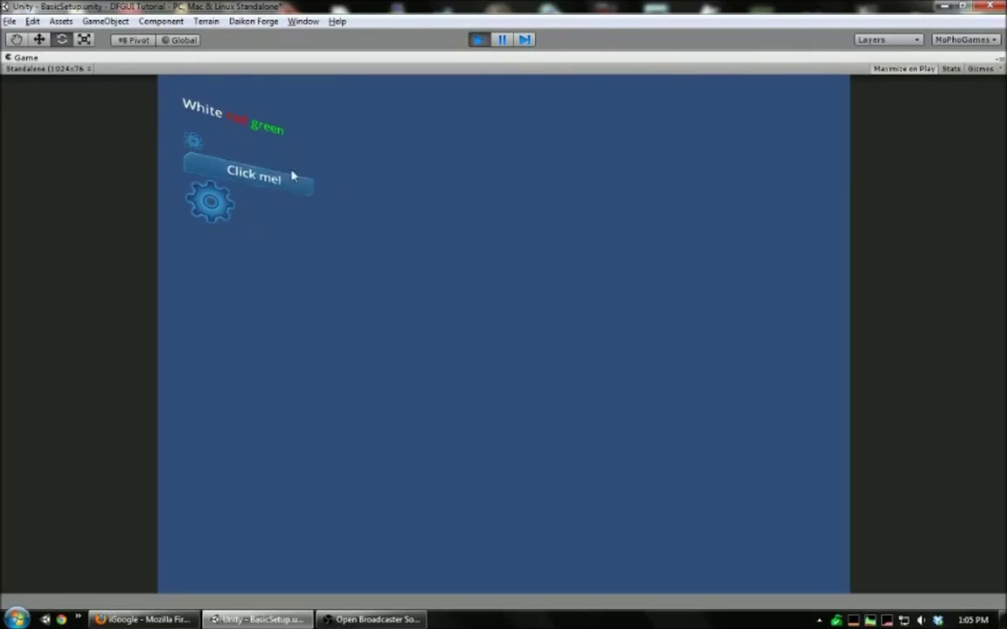
{"action": "left_click", "coordinate": [478, 41]}
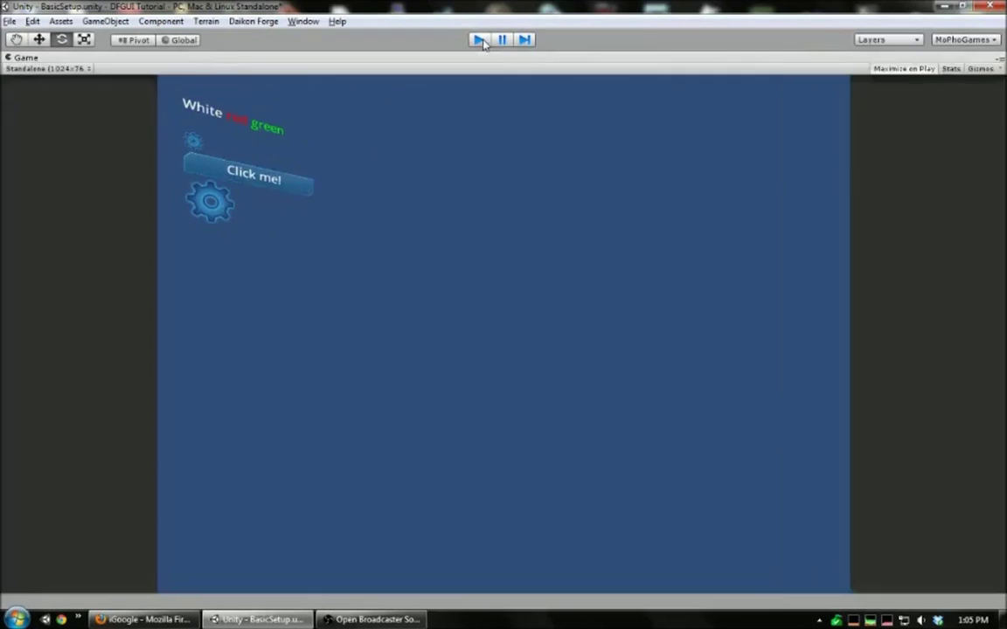
{"action": "scroll", "coordinate": [524, 175], "scroll_direction": "down", "scroll_amount": 5}
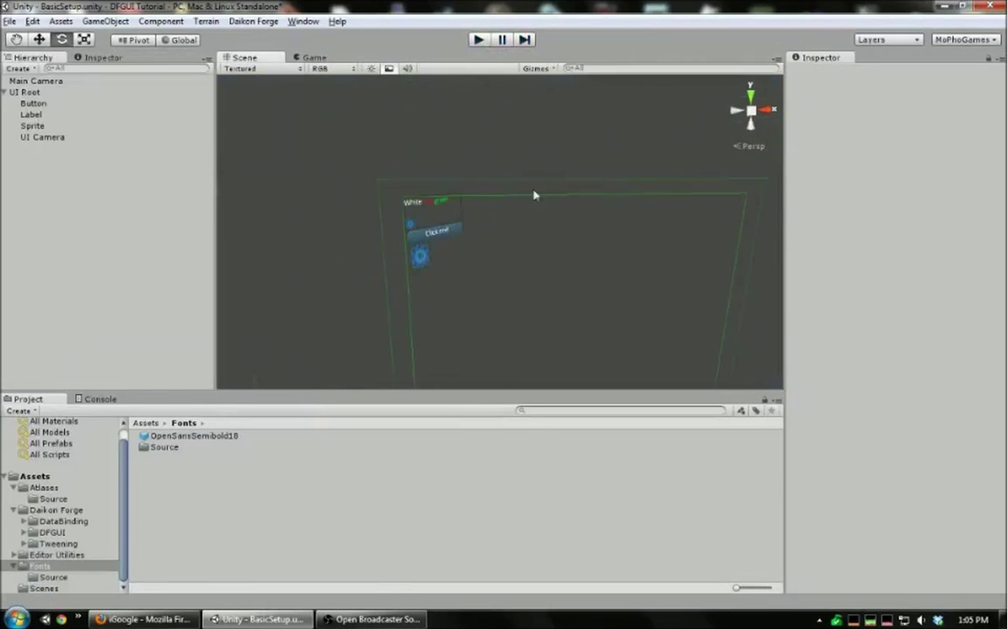
{"action": "middle_click_drag", "start_coordinate": [435, 135], "coordinate": [467, 216]}
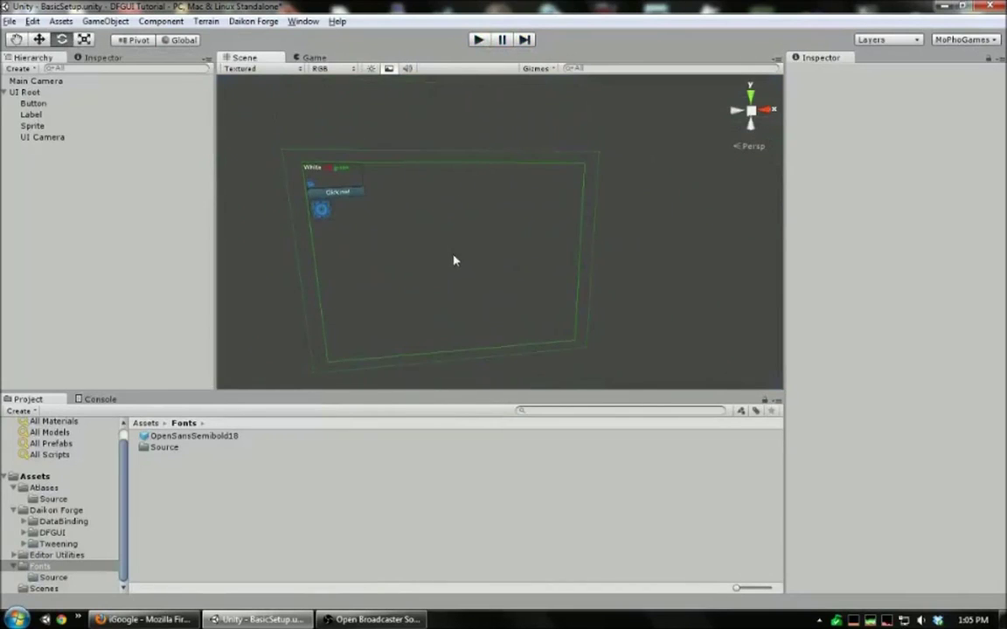
{"action": "left_click_drag", "start_coordinate": [454, 260], "coordinate": [494, 256], "text": "alt"}
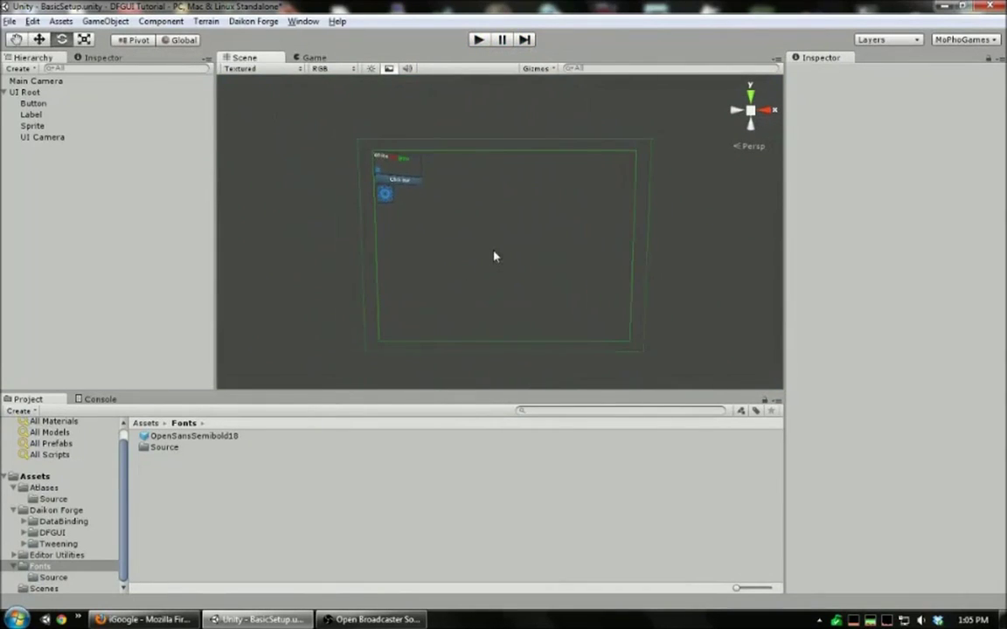